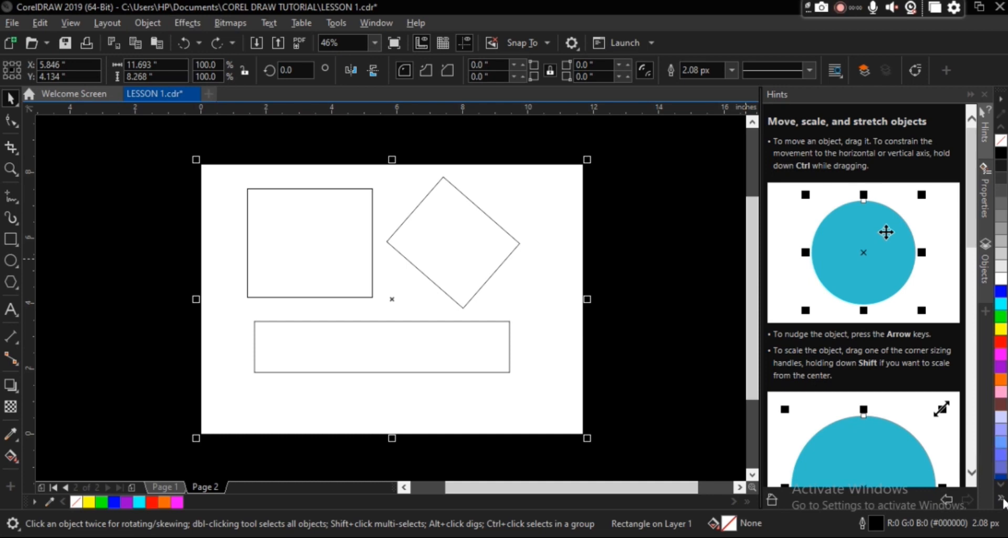
Step: Expand the full colour palette to look over all its swatches
click(1003, 502)
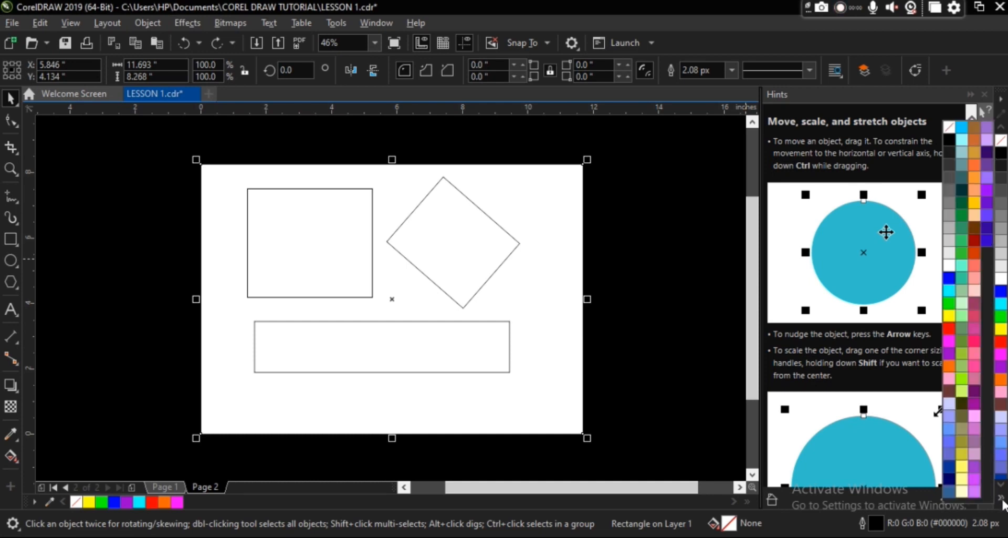
click(1003, 503)
click(1003, 503)
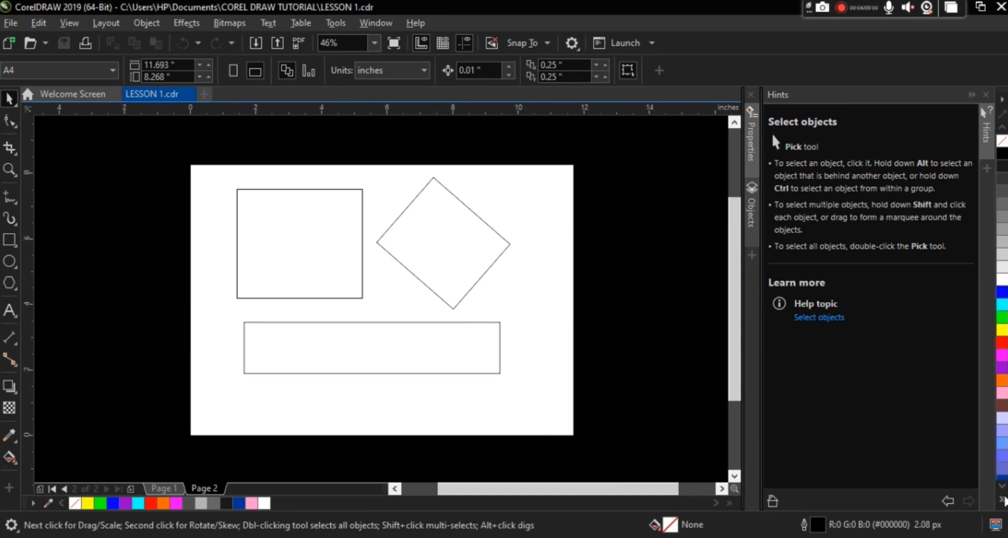
click(1003, 499)
Step: Browse the default fill types from uniform and fountain through the pattern, texture and PostScript fills, and close the fill settings
double_click(672, 524)
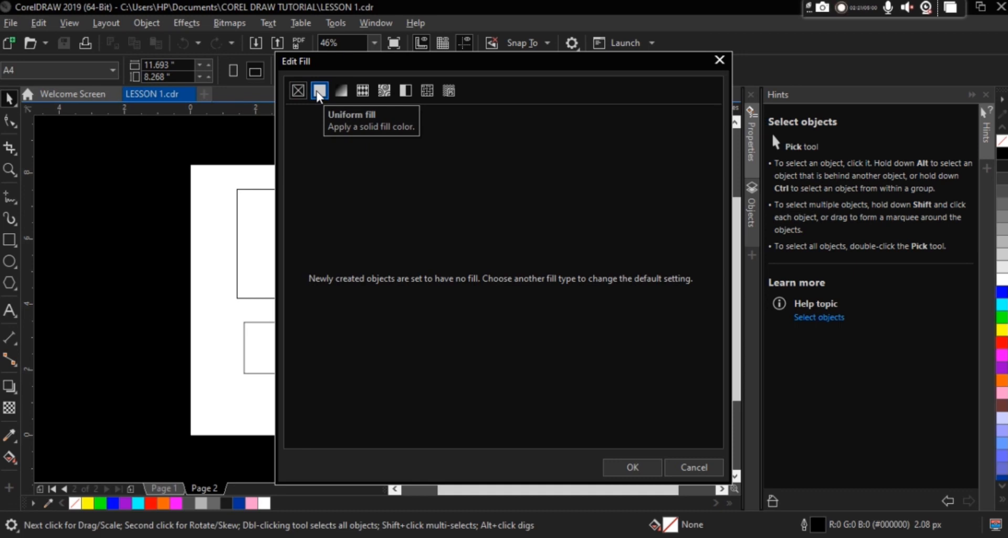
click(318, 95)
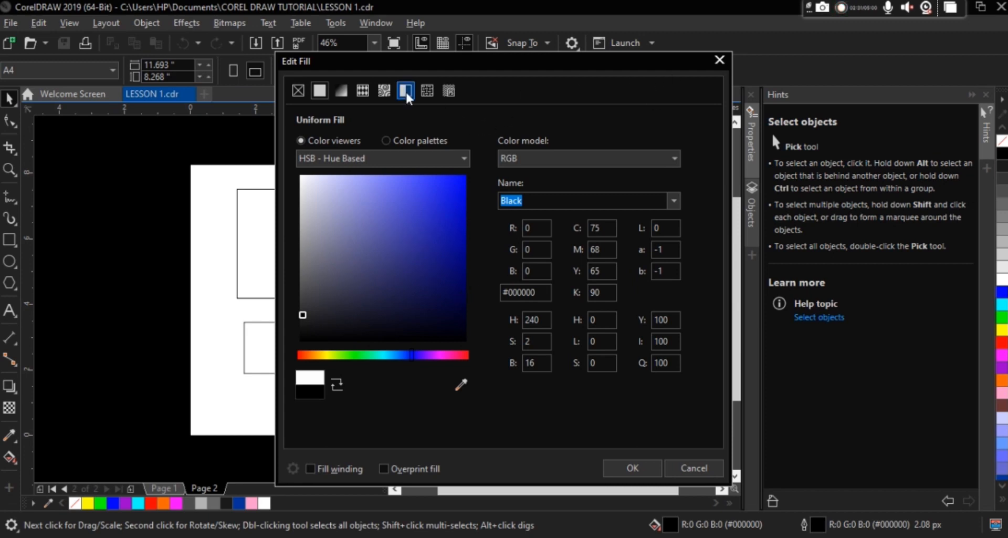
click(338, 95)
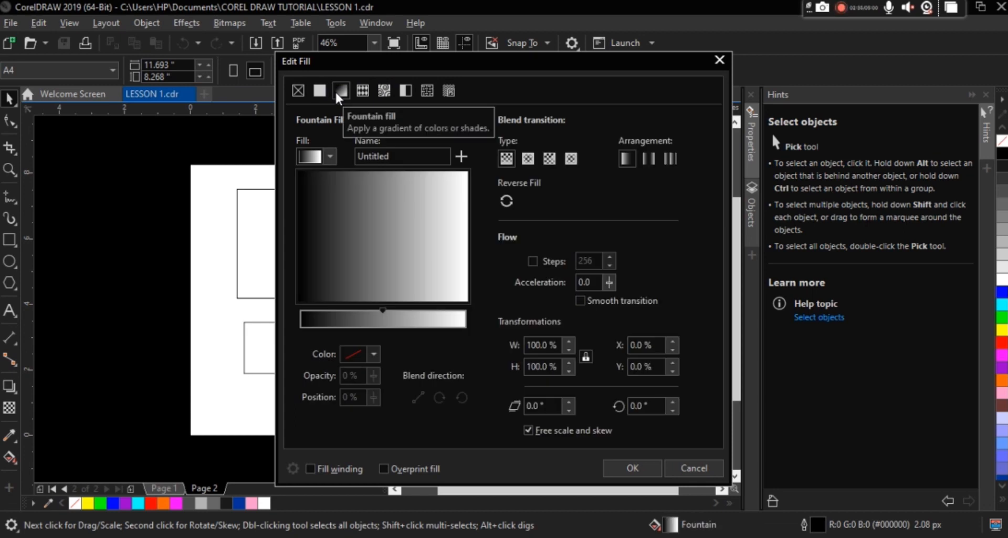
click(362, 95)
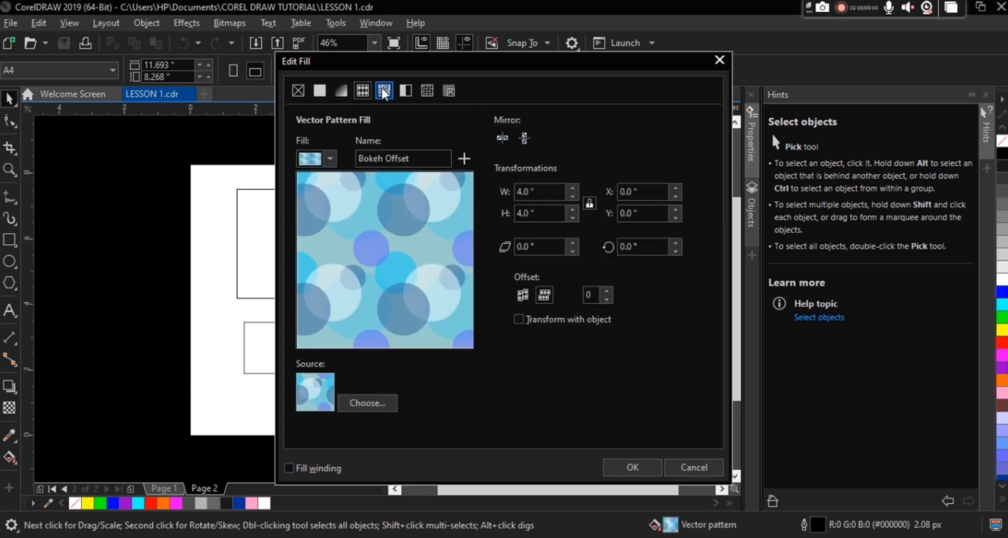
click(384, 93)
click(406, 91)
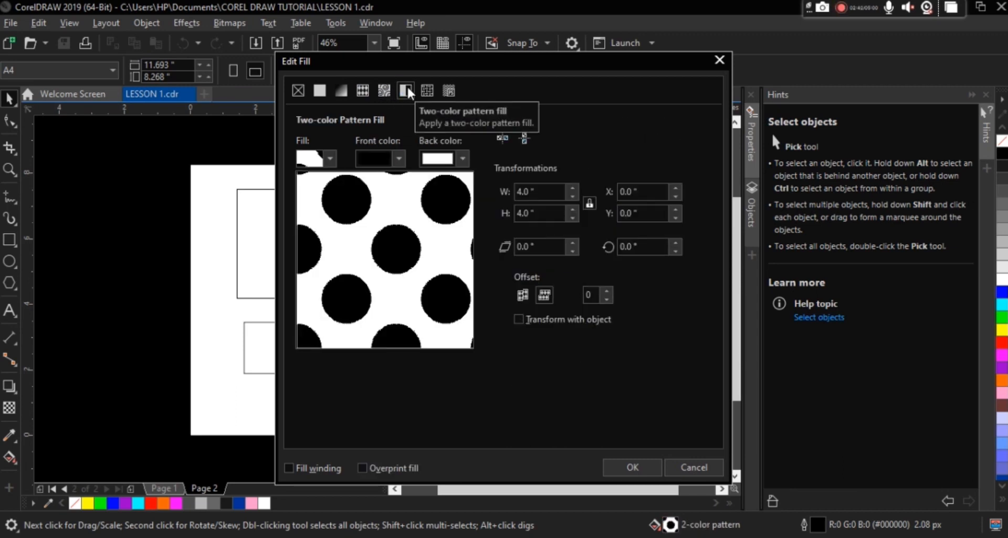
click(427, 92)
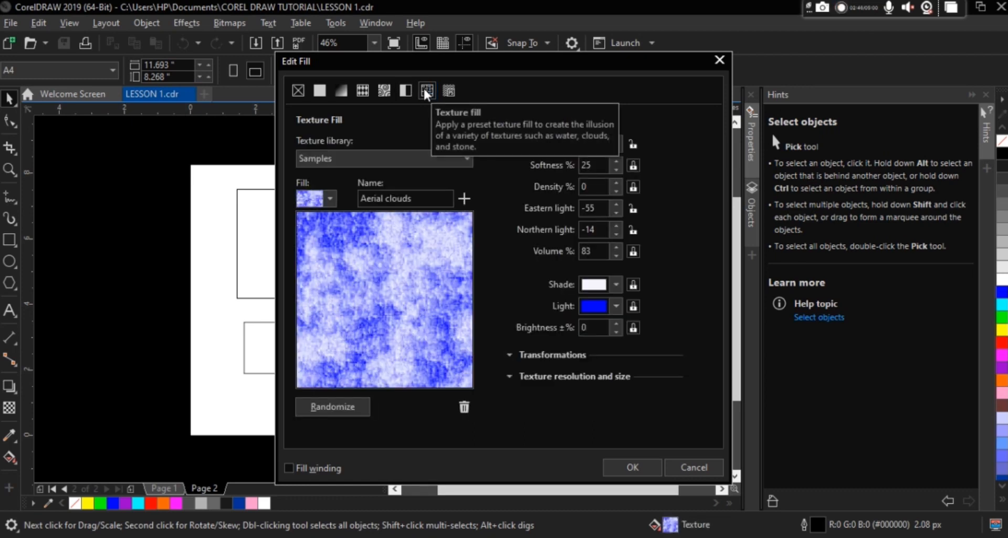
click(448, 92)
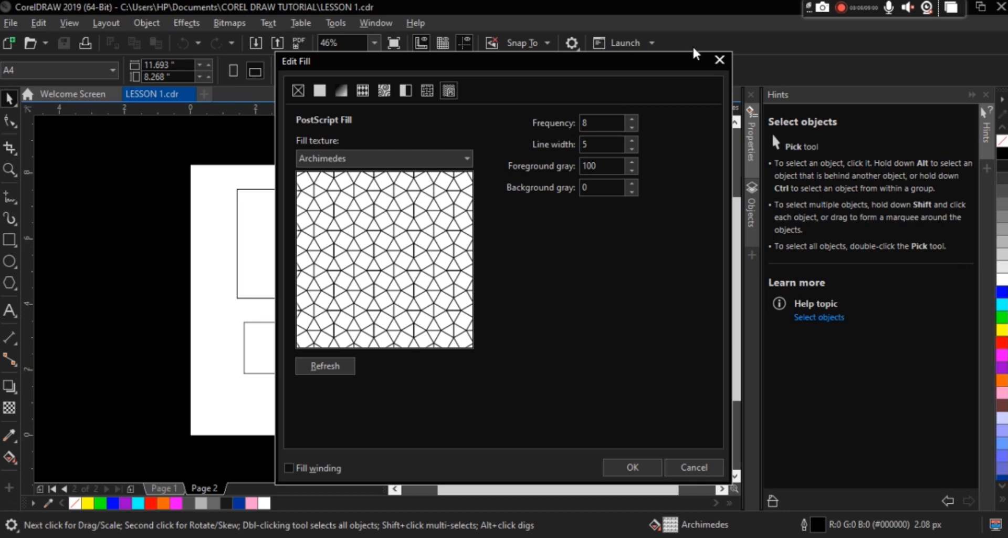
click(720, 60)
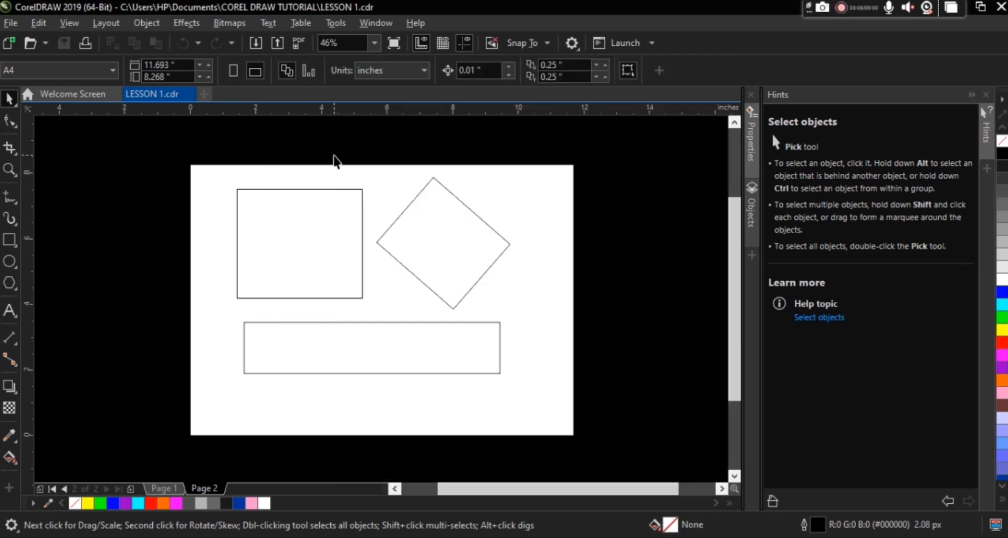
Step: Open the fill settings of the page-sized background rectangle and choose a uniform fill, keeping the shapes visible beside the dialog
click(329, 175)
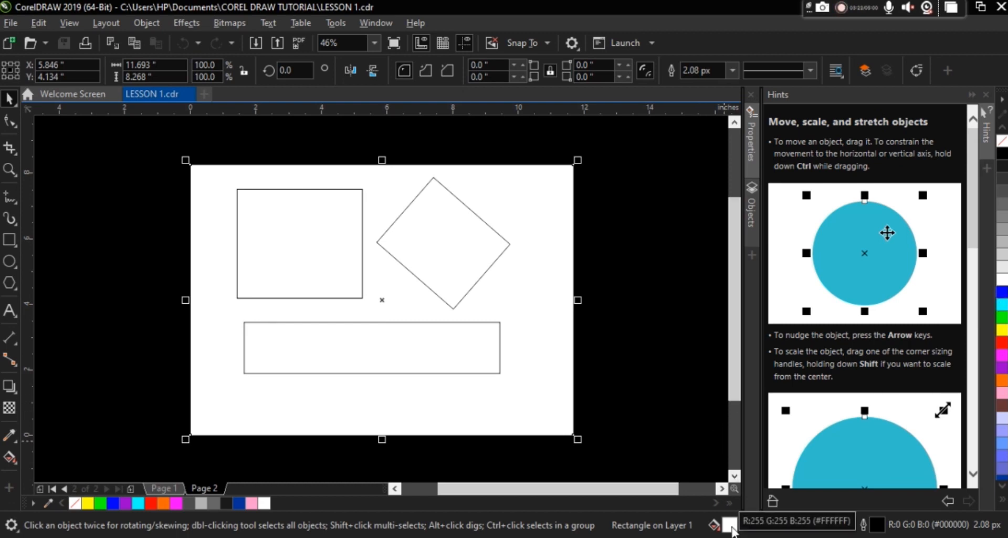
double_click(731, 527)
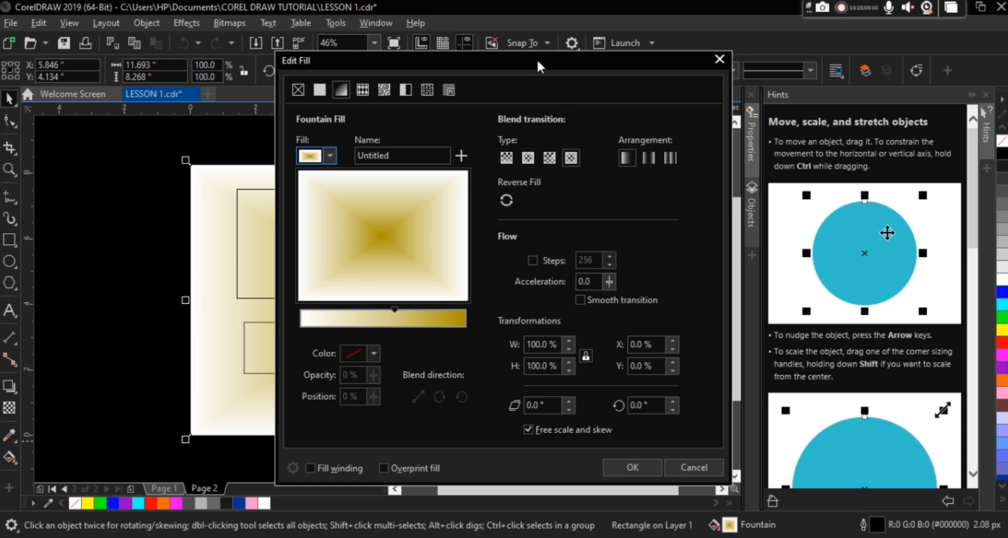
drag(538, 60, 608, 66)
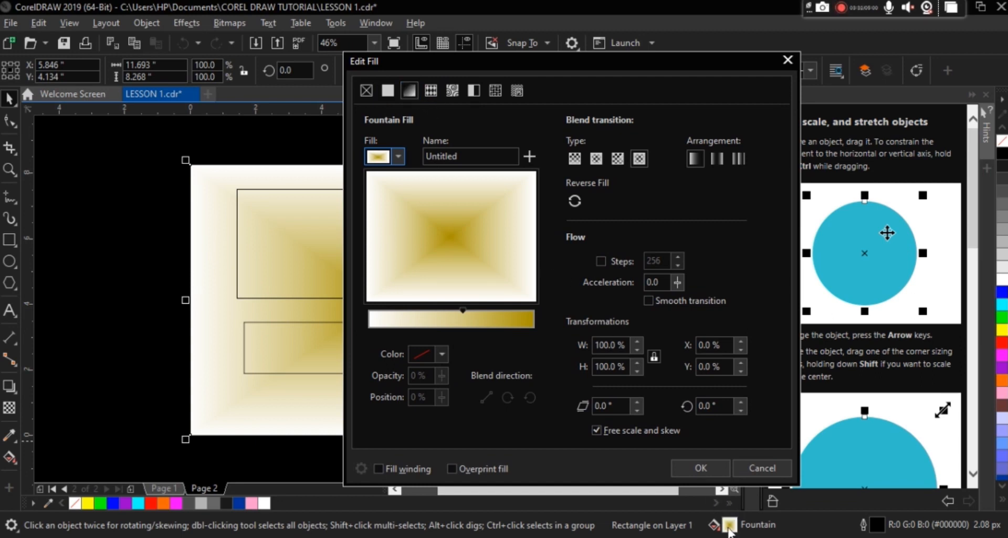
click(388, 90)
click(366, 92)
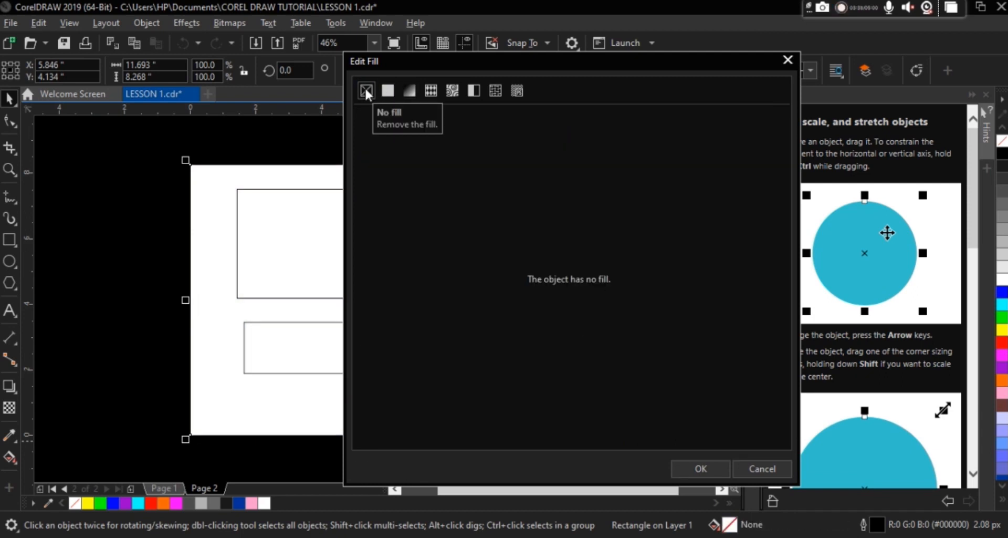
click(388, 90)
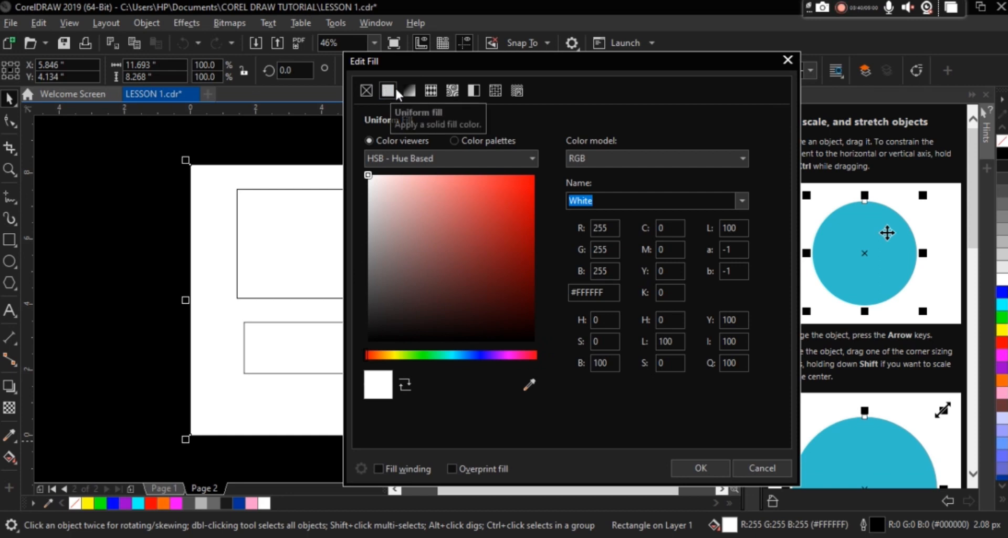
drag(527, 62, 687, 55)
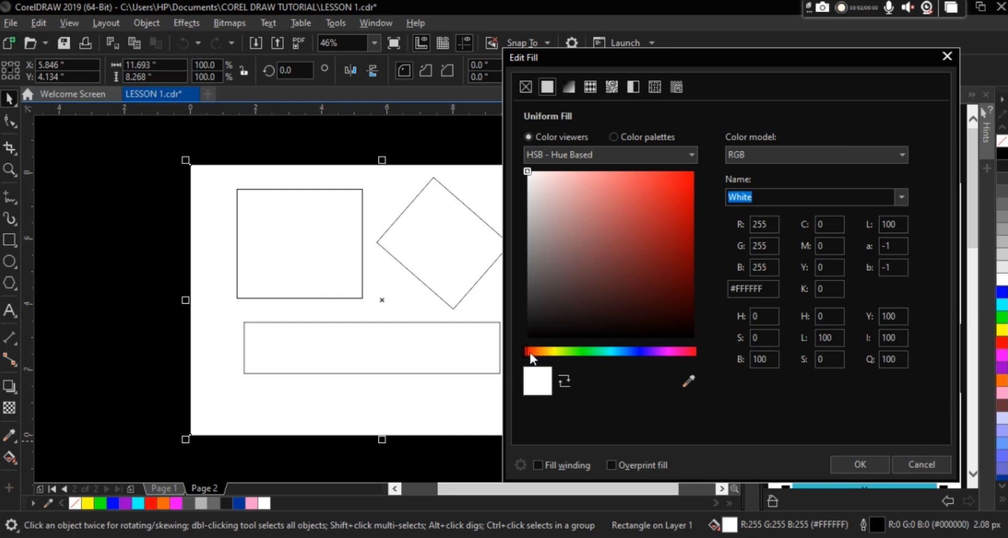
Step: Try different hues for the background rectangle's uniform fill and pick the bright teal green #2FDEA1 at hue 159
drag(529, 351, 537, 350)
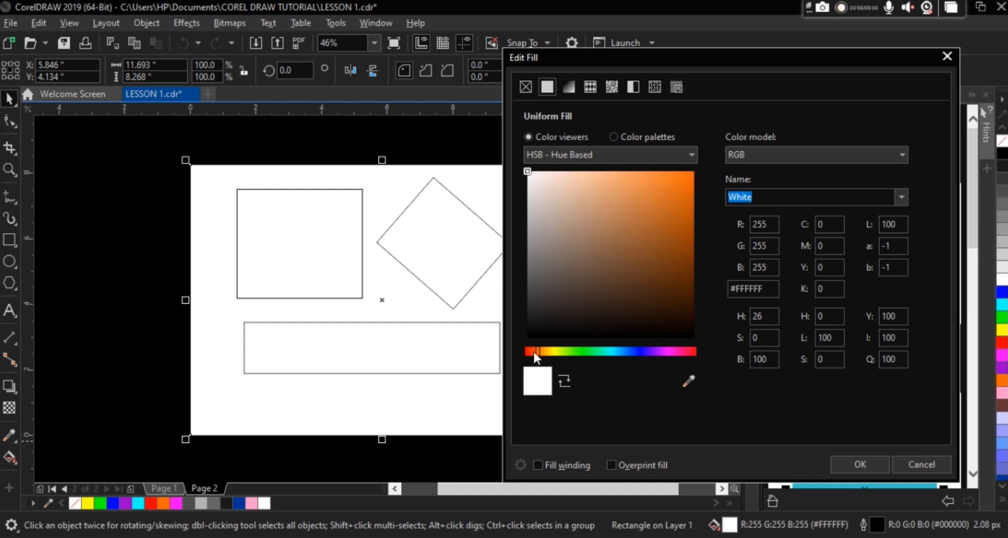
mouse_move(535, 352)
mouse_down()
mouse_move(658, 349)
mouse_move(504, 357)
mouse_up()
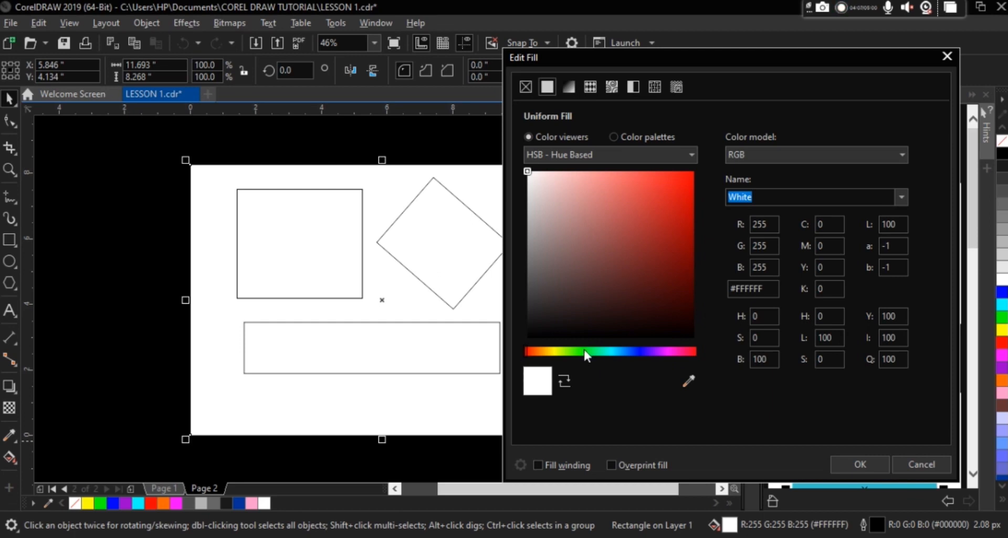
click(601, 350)
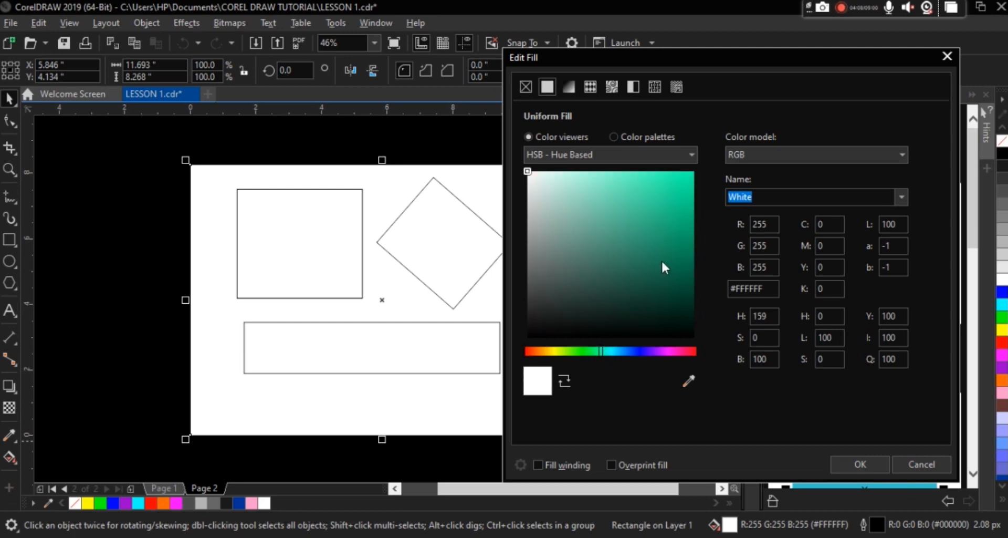
click(660, 193)
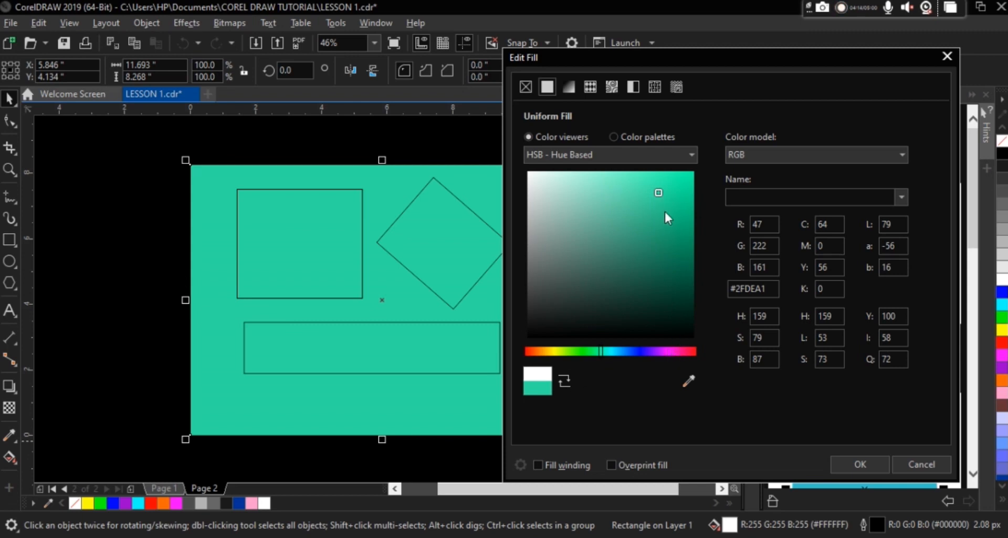
Step: Try darker and greyer shades of the teal hue on the background rectangle, ending with #416659
click(677, 244)
click(667, 262)
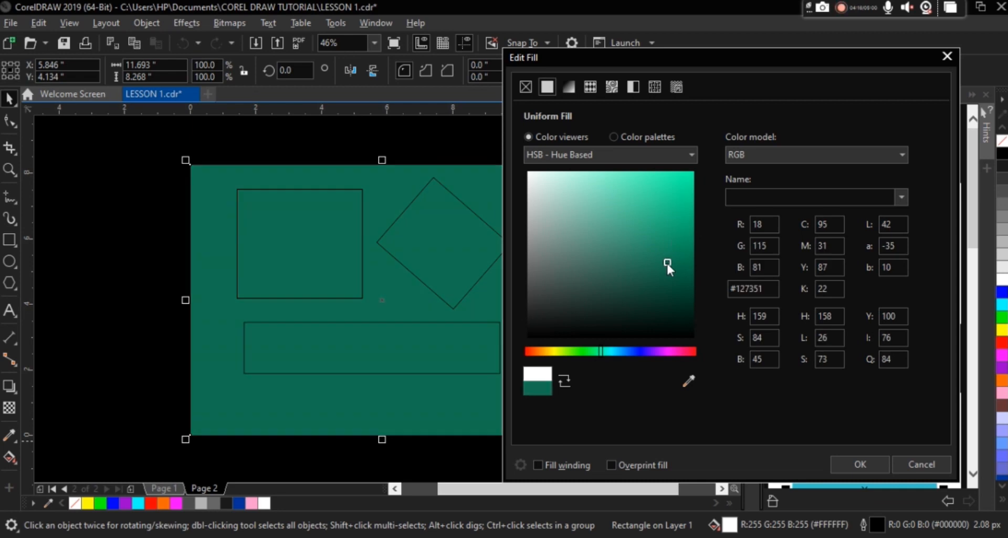
click(594, 261)
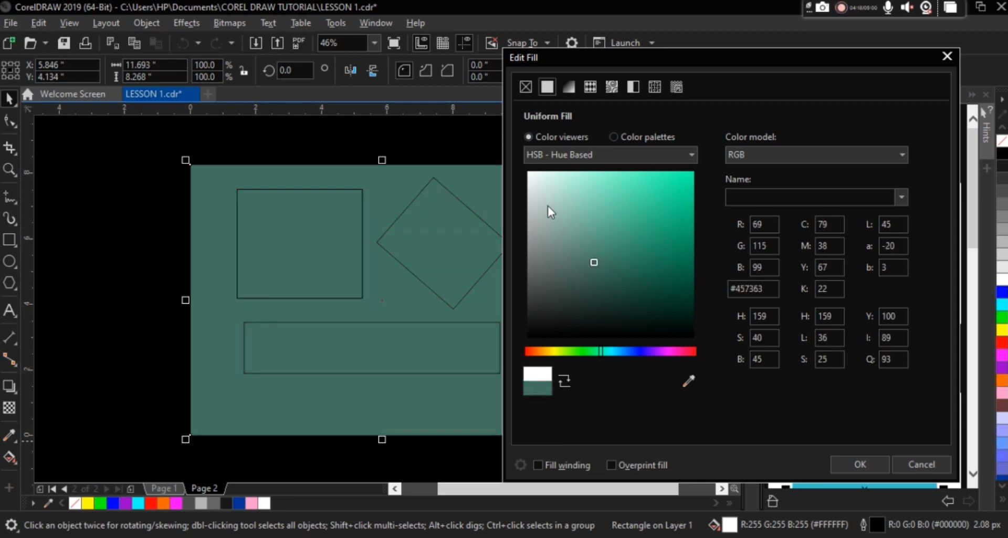
click(547, 206)
click(587, 202)
click(587, 271)
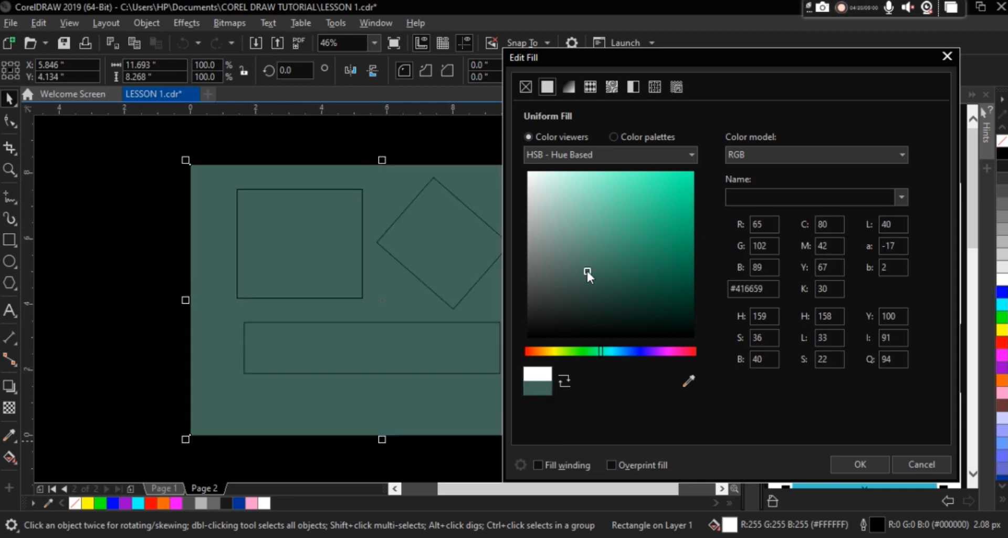
Step: Change the background rectangle's fill to a blue hue and lighten it to the muted violet-blue #7371B0
click(640, 351)
click(662, 230)
click(633, 225)
click(587, 222)
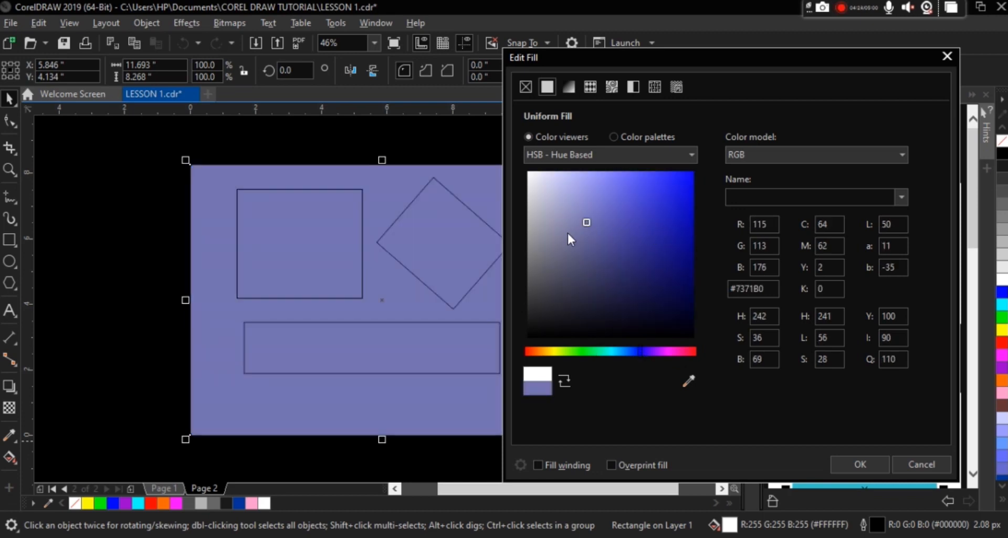
Step: Shift the background rectangle's fill to the magenta hue 305 and darken it to the near-black #080708
click(670, 351)
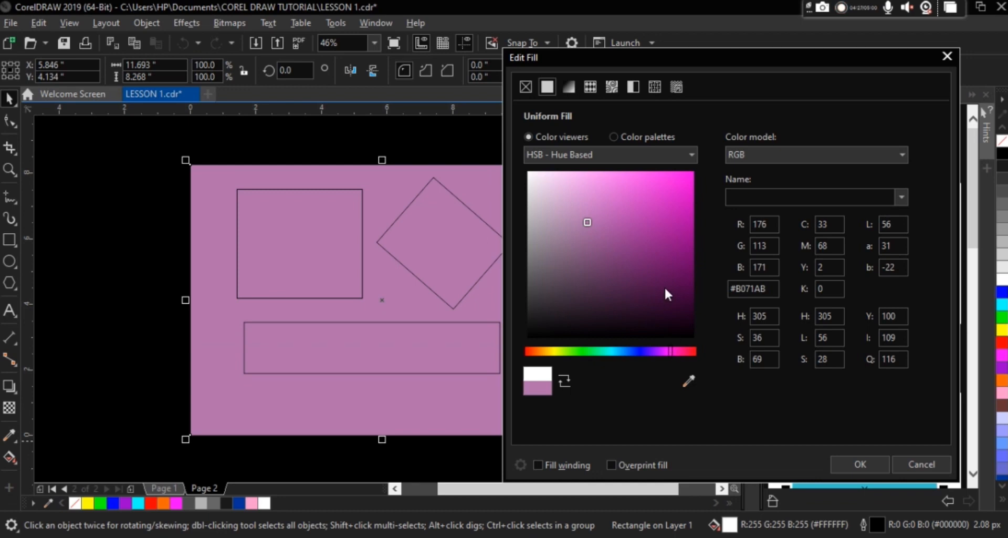
click(664, 264)
click(583, 286)
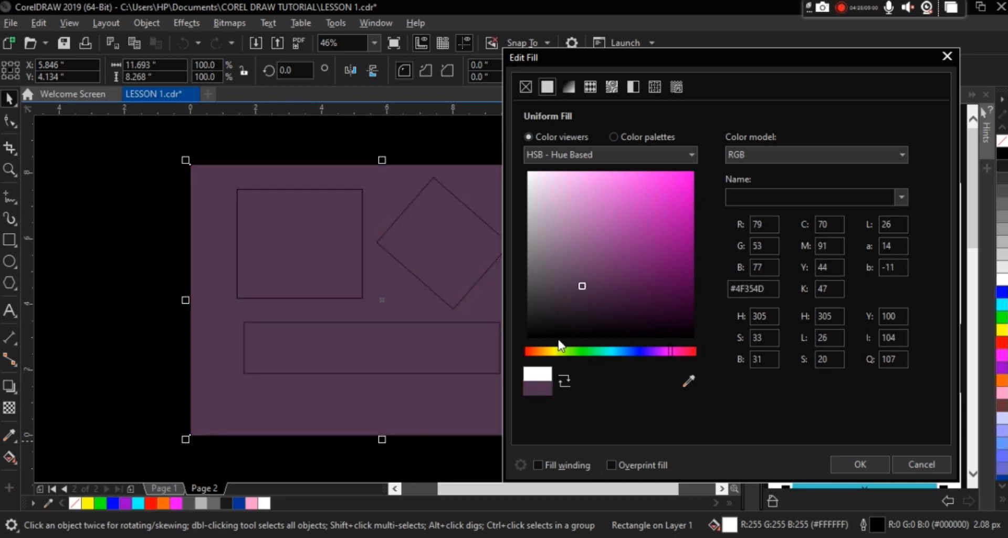
click(553, 334)
click(557, 267)
drag(559, 268, 567, 347)
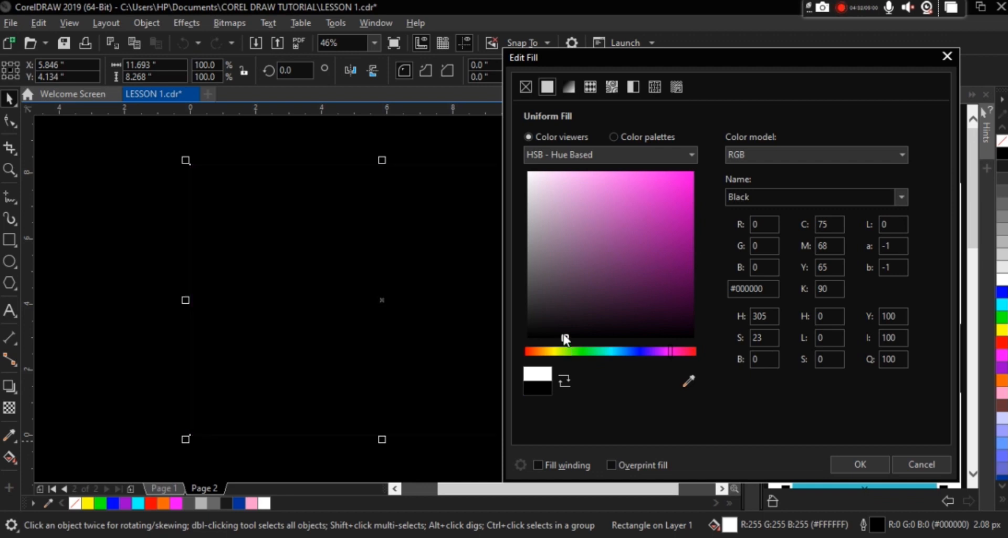
drag(564, 338, 558, 334)
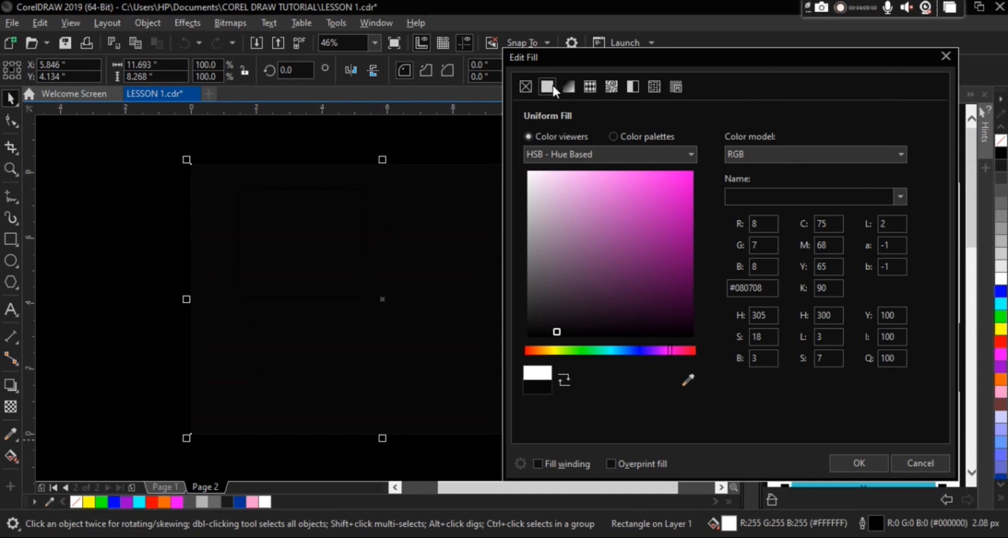
Step: Switch the background rectangle to a fountain fill and back to uniform, and recolour it the muted blue #7377AB
click(570, 89)
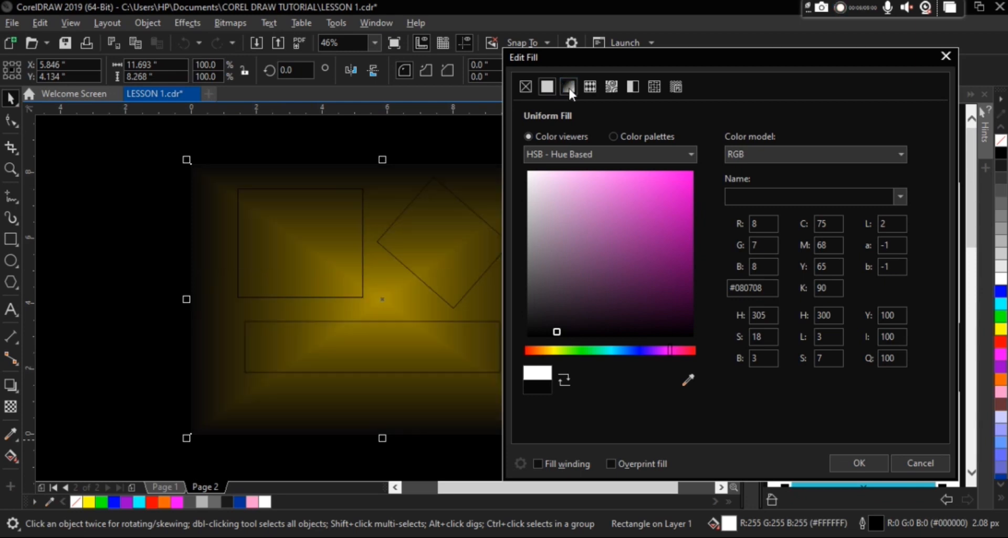
click(546, 90)
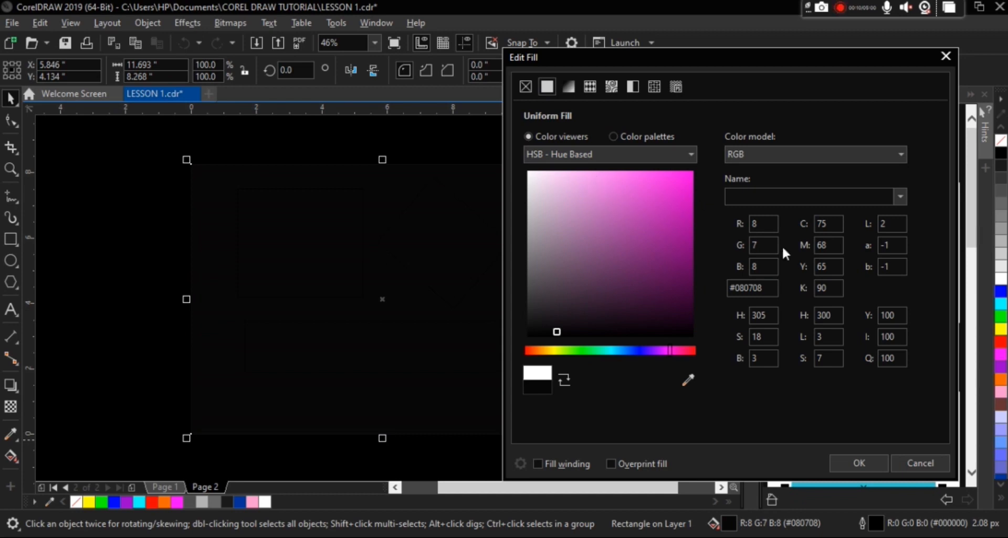
click(627, 254)
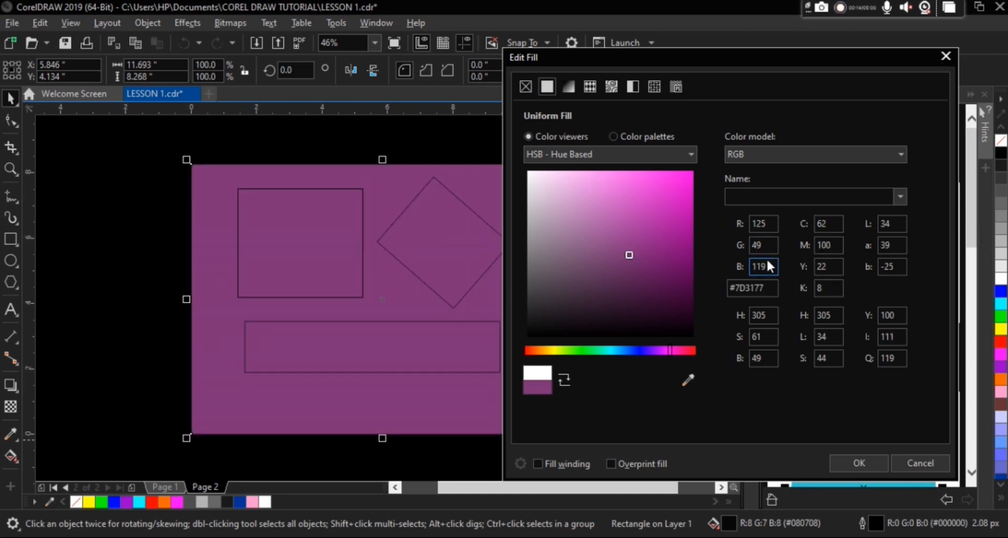
click(640, 195)
click(582, 225)
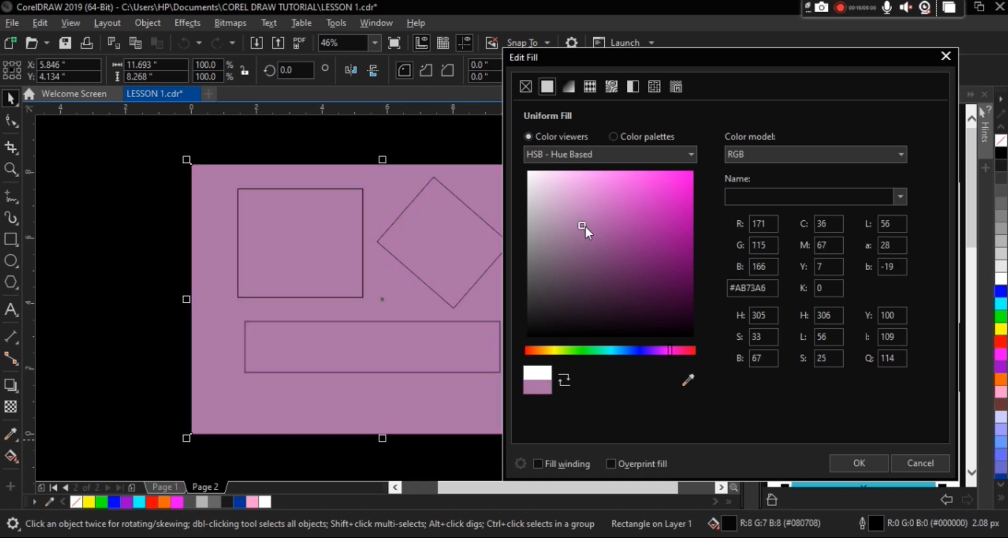
click(624, 350)
click(636, 350)
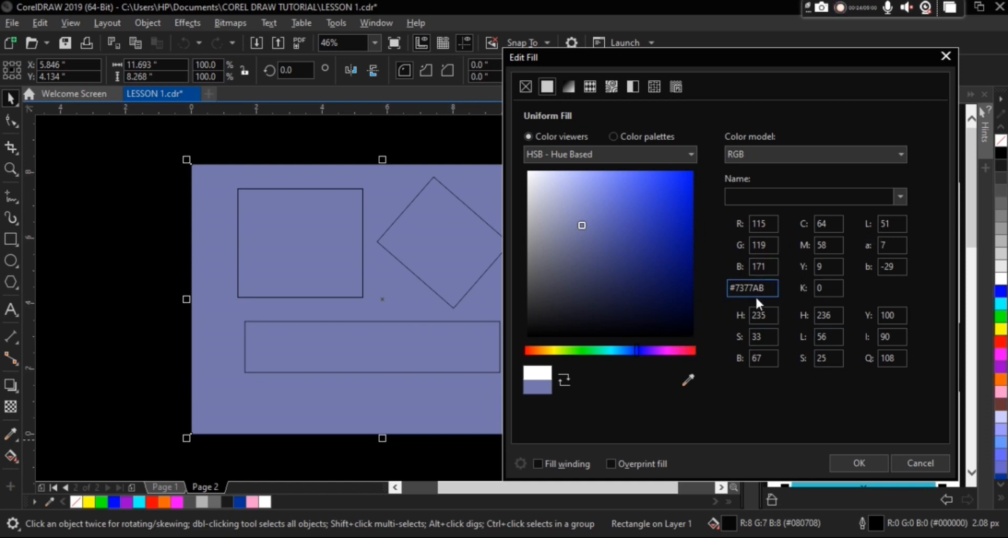
Step: Change the background rectangle's fill to the green hue 101 and try several shades, ending with the dark green #2D4024
click(590, 350)
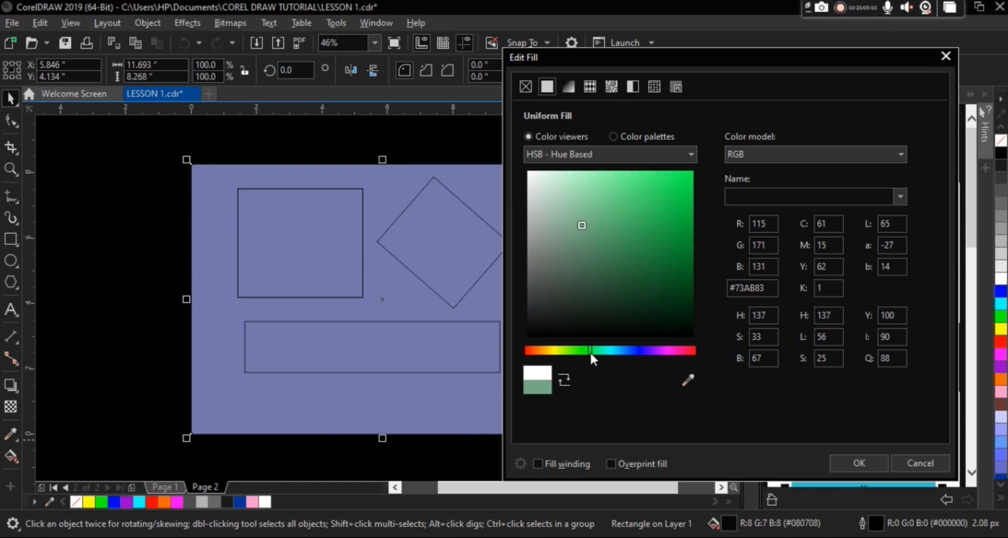
click(574, 350)
click(558, 249)
click(651, 284)
click(637, 223)
click(599, 293)
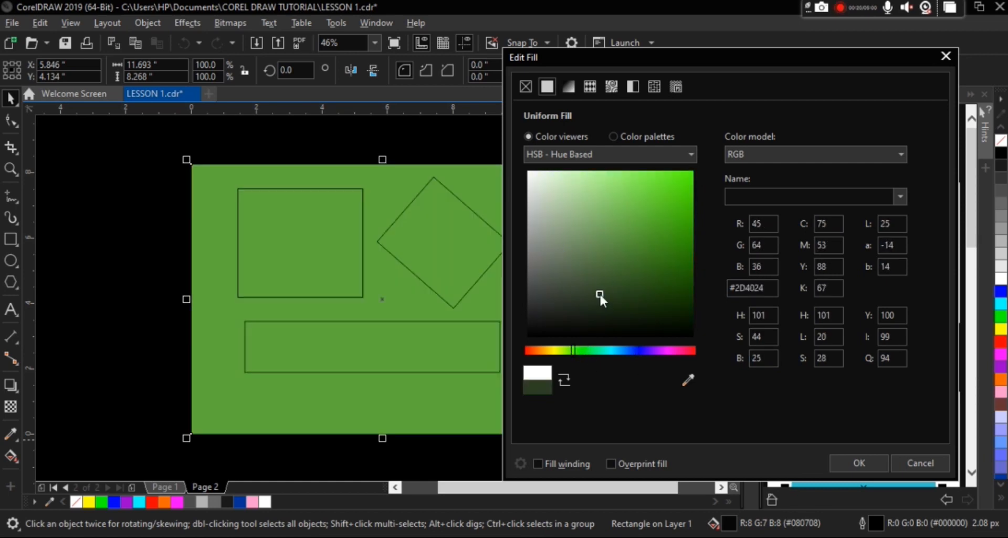
Step: Try brighter shades of the green hue 101 for the background rectangle's uniform fill, ending with #44AD13
click(650, 282)
click(655, 239)
click(663, 249)
click(667, 215)
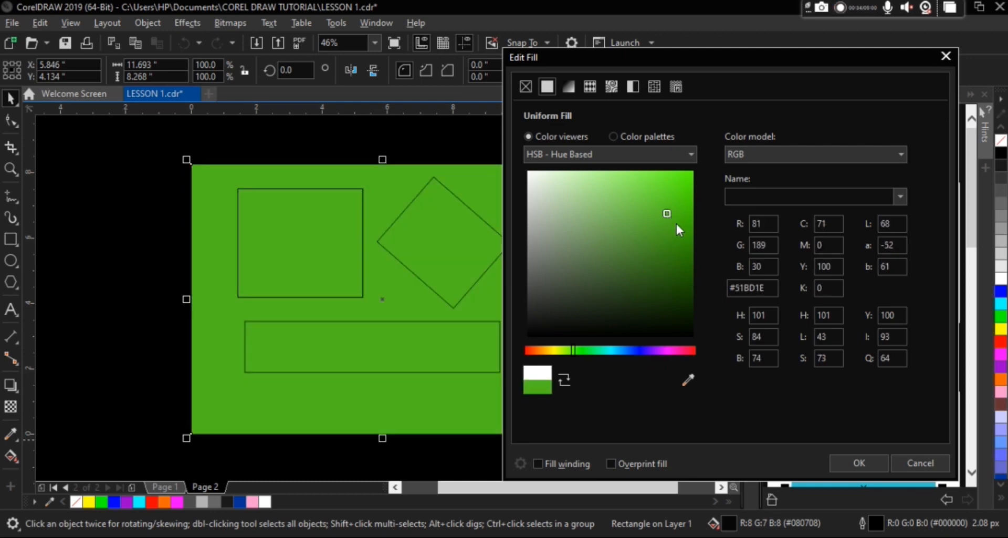
click(676, 222)
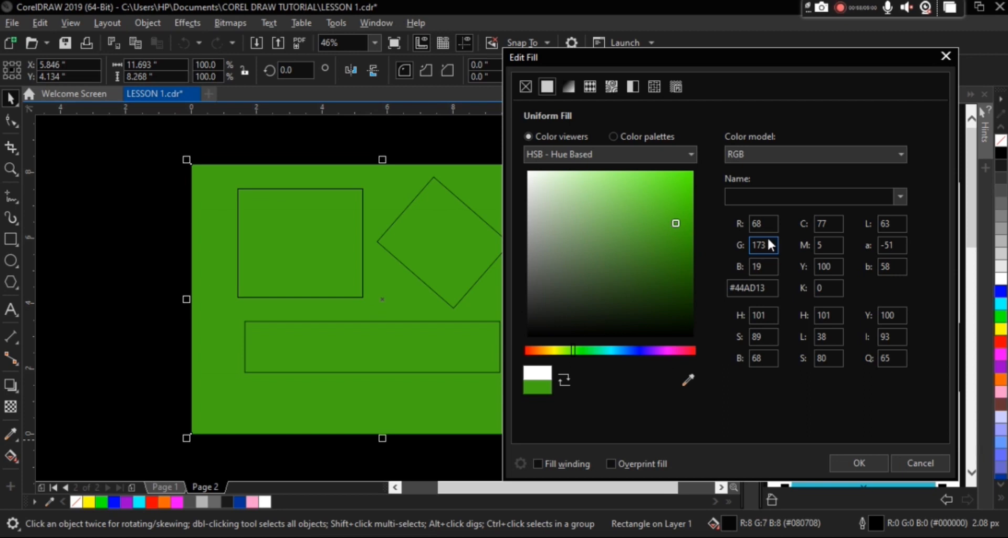
click(771, 264)
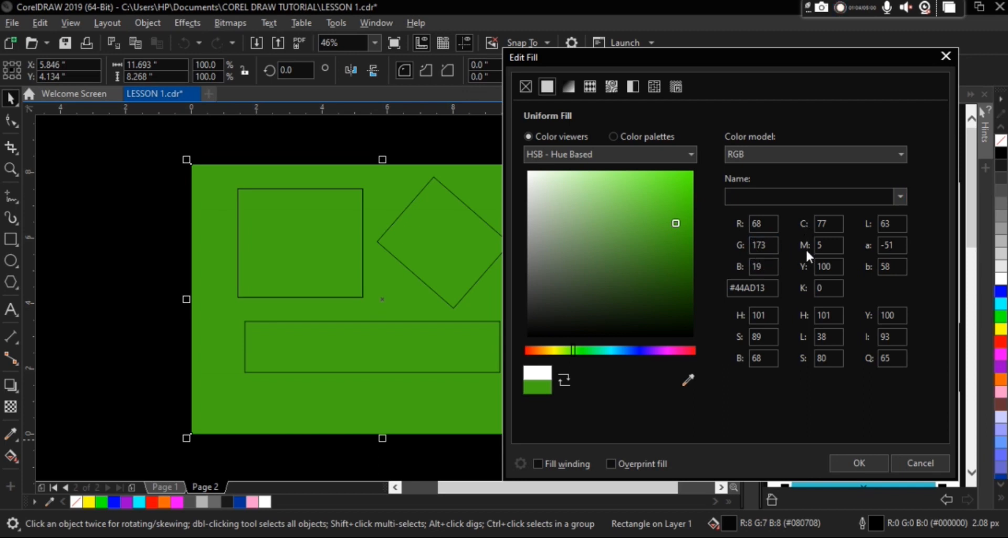
click(728, 295)
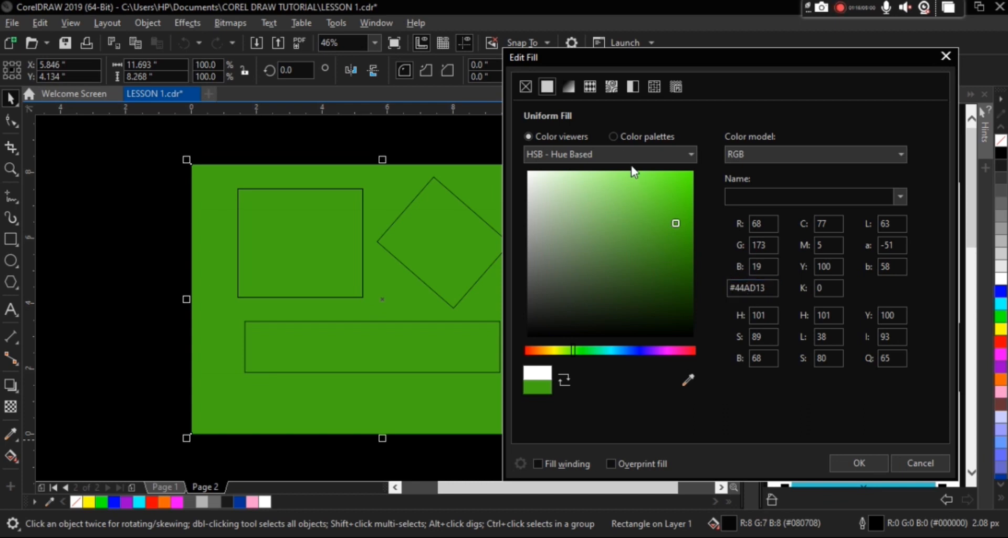
Step: Switch the background rectangle between fountain and uniform fill, keep the fountain fill, and set its gradient type to linear
click(574, 89)
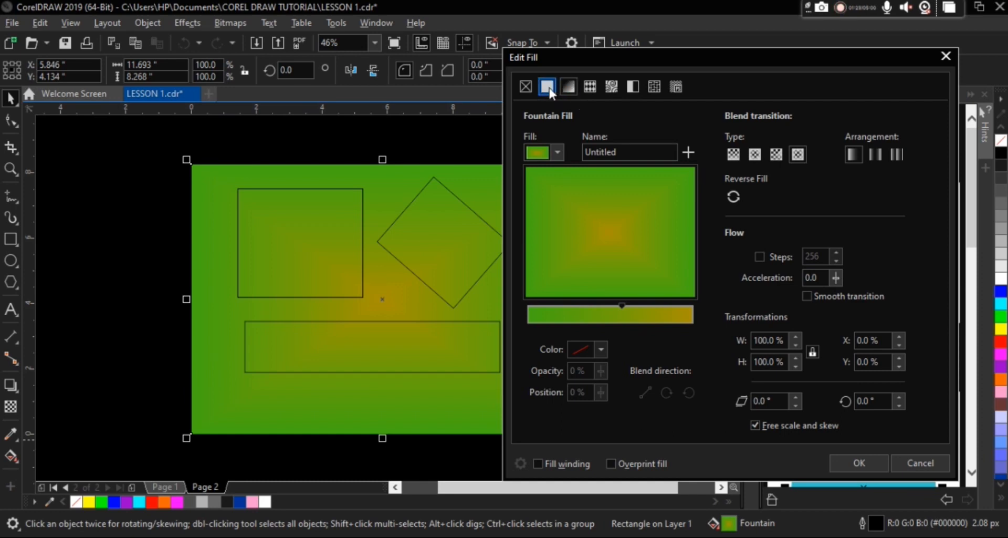
click(549, 87)
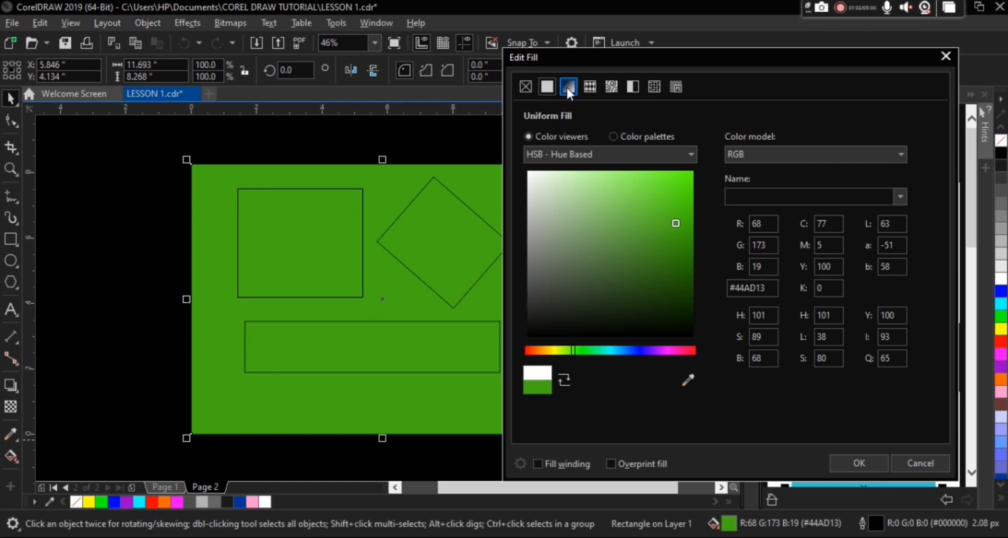
click(566, 86)
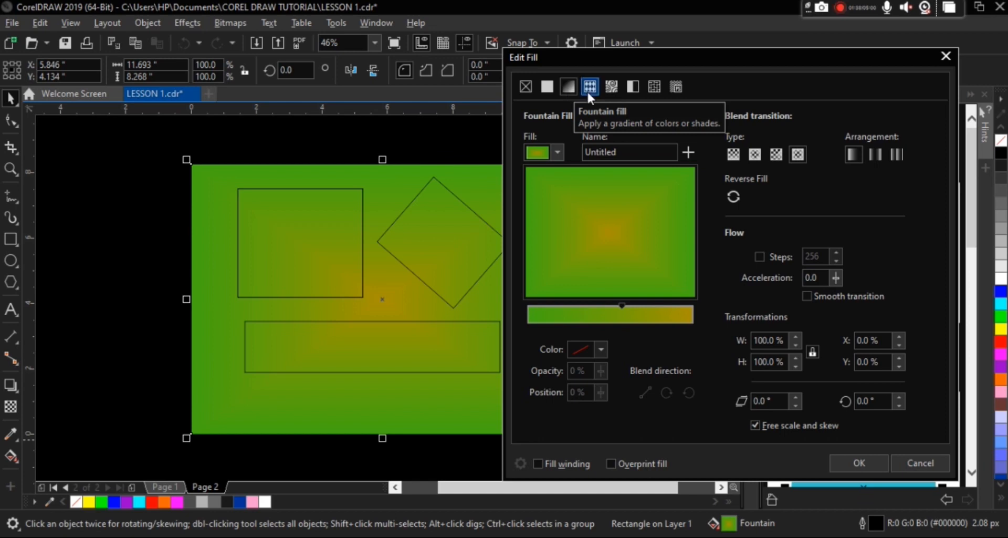
click(733, 154)
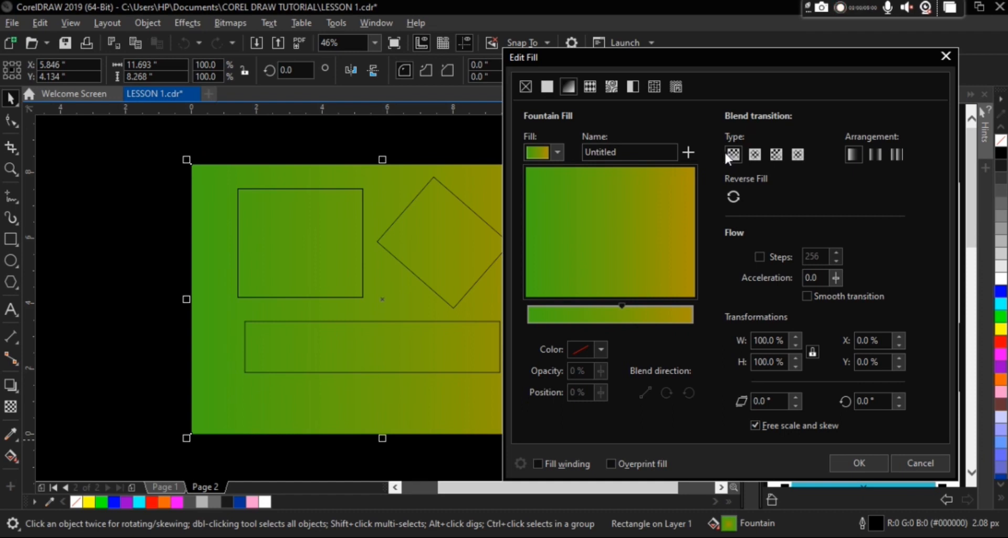
drag(700, 58, 796, 49)
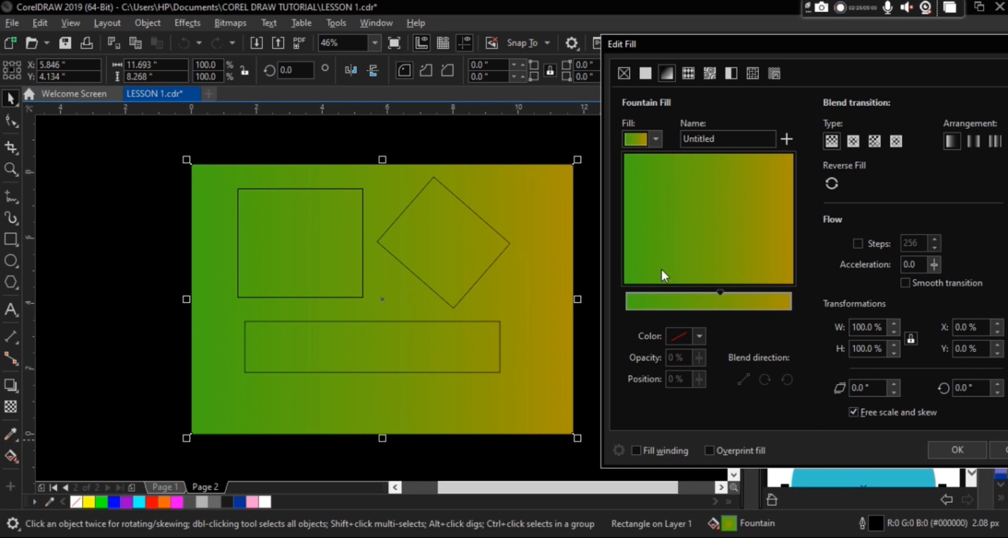
Step: Shift the linear gradient's midpoint towards each end of the colour band and settle it at 48%
drag(723, 294, 707, 292)
click(724, 303)
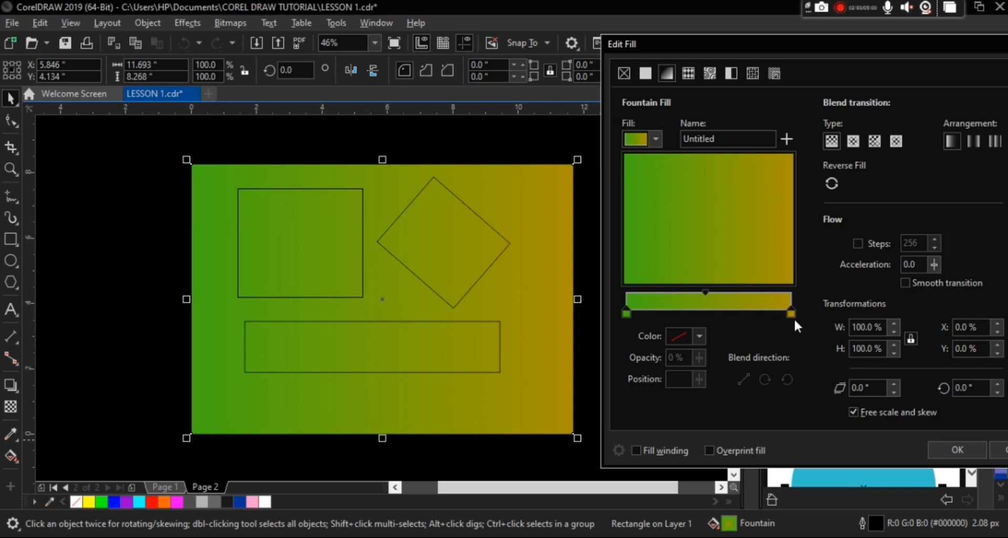
click(705, 292)
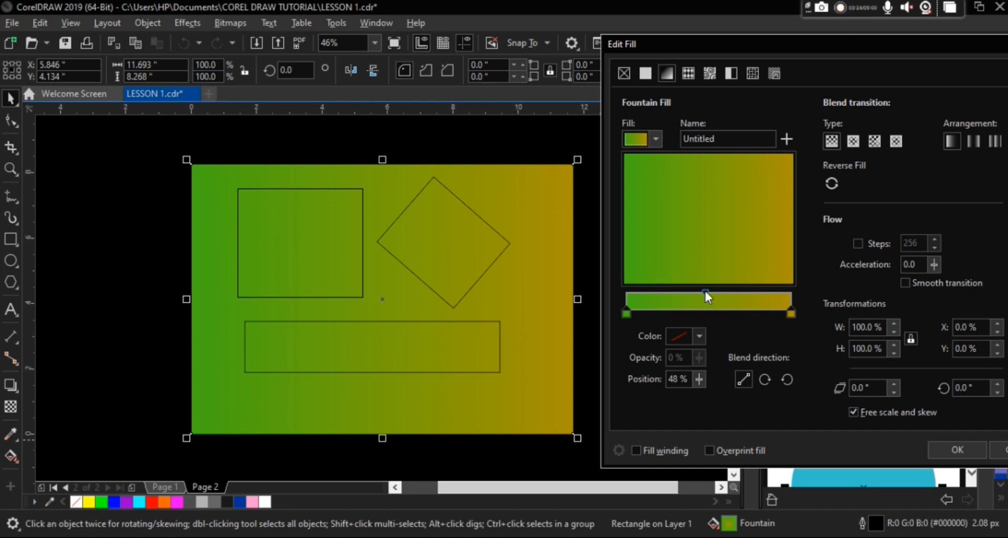
drag(654, 295, 654, 295)
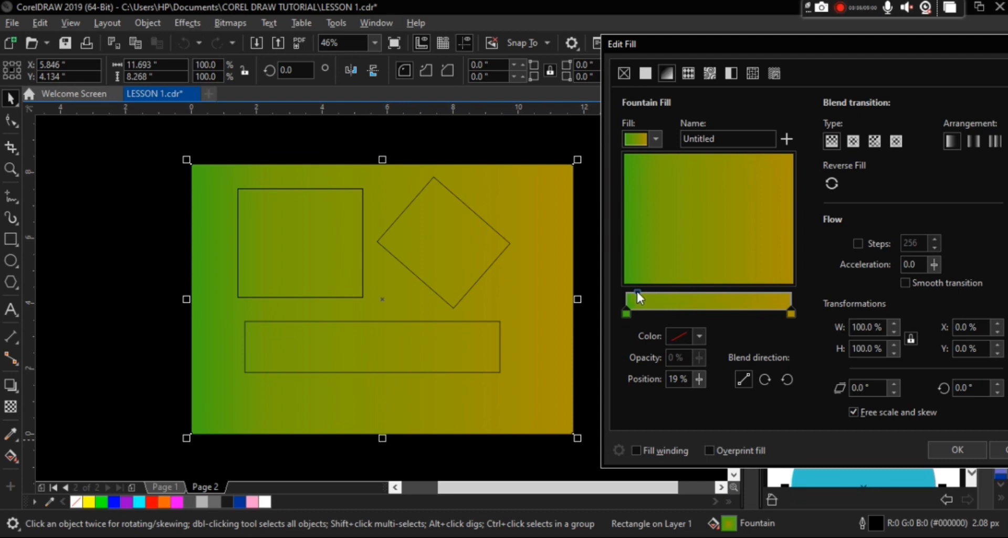
drag(637, 293, 618, 293)
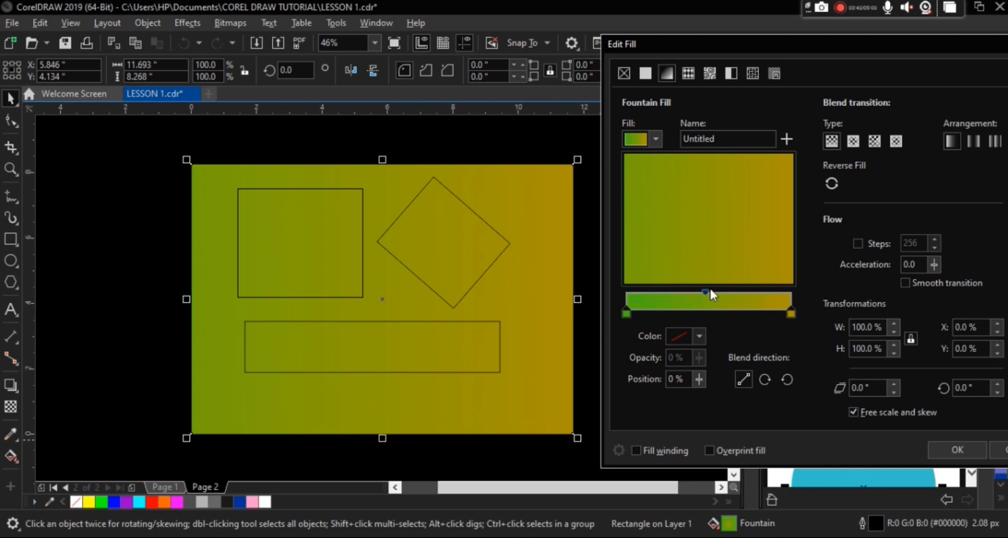
drag(755, 293, 772, 293)
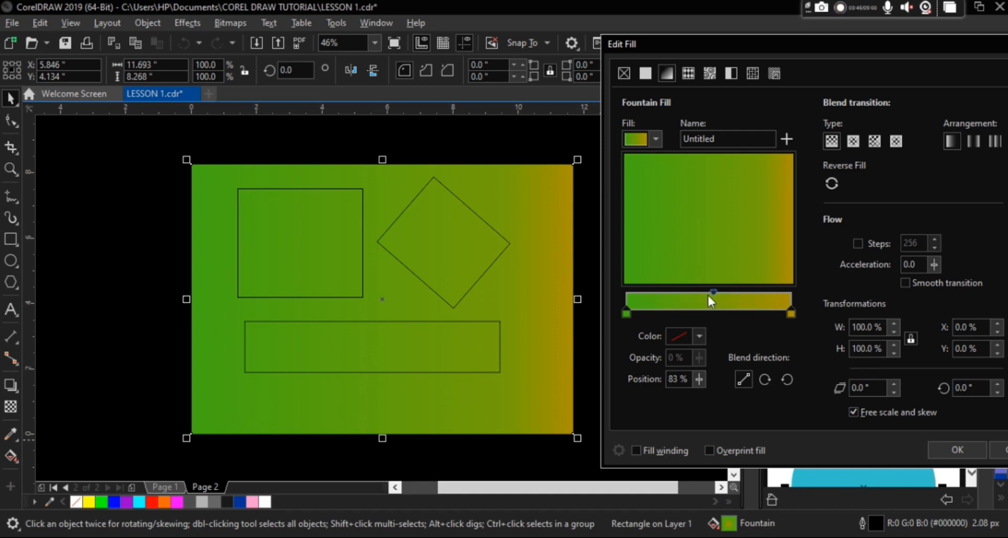
drag(700, 295, 699, 295)
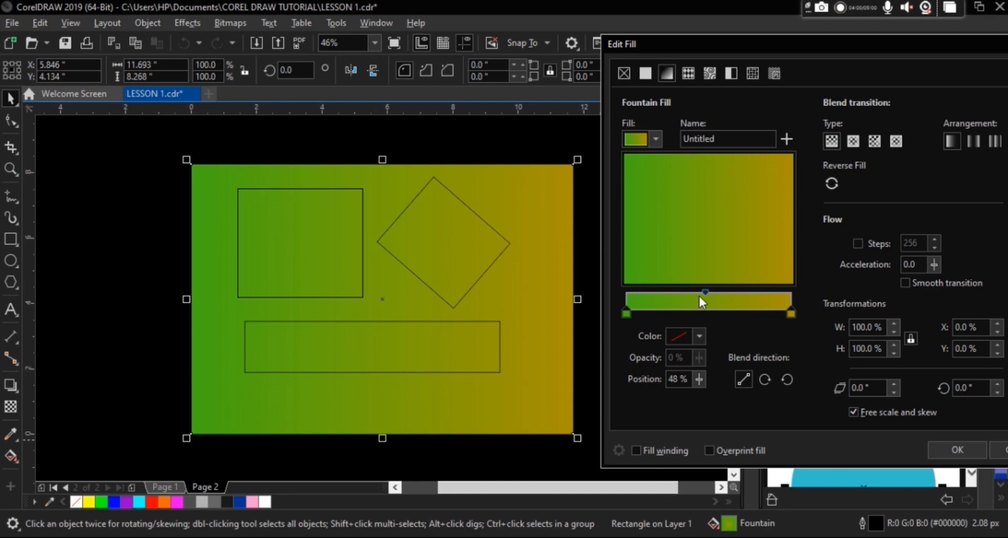
Step: Change the colour of the gradient's green start node to the red #AD1414
click(626, 314)
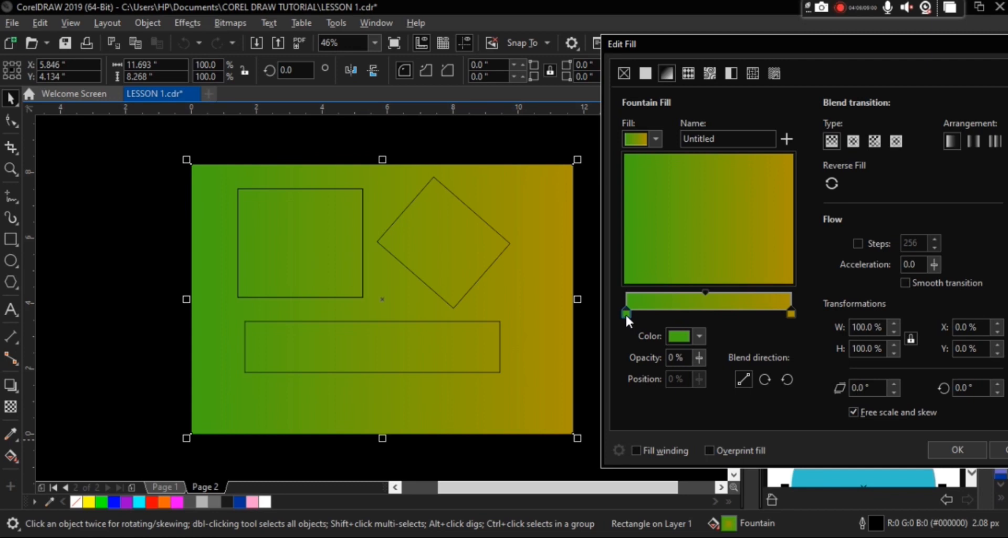
click(696, 339)
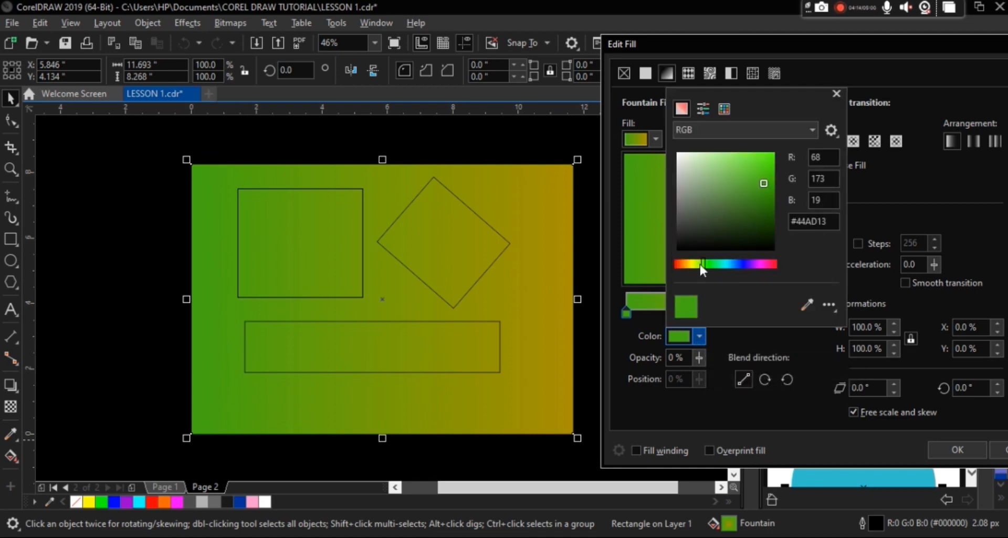
drag(701, 264, 651, 274)
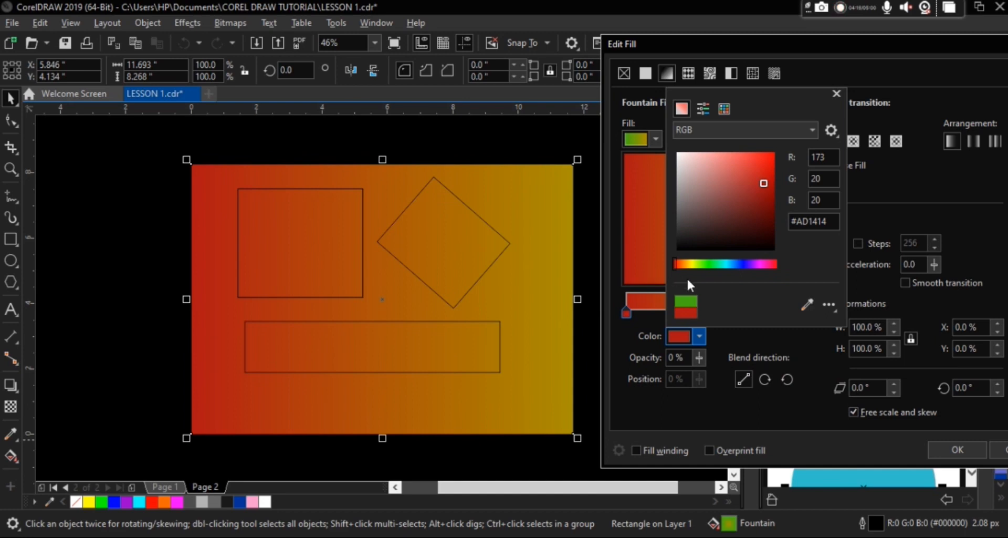
click(744, 336)
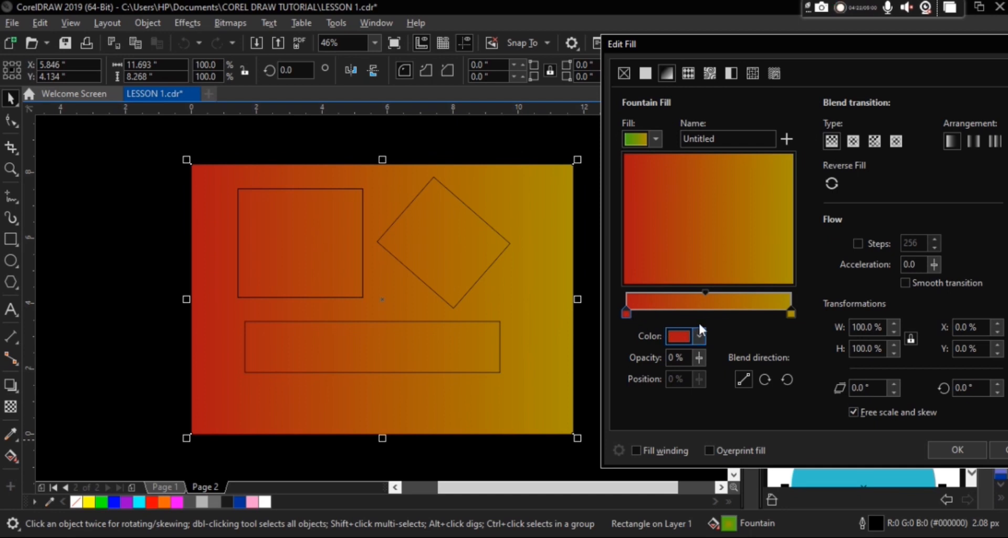
Step: Change the colour of the gradient's end node to the bright yellow #FFDF12
click(792, 314)
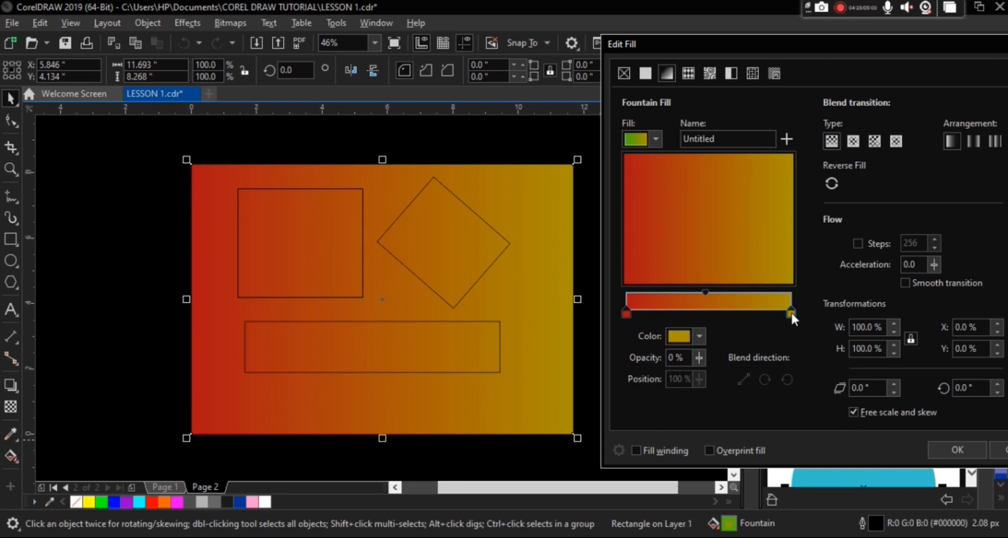
click(700, 339)
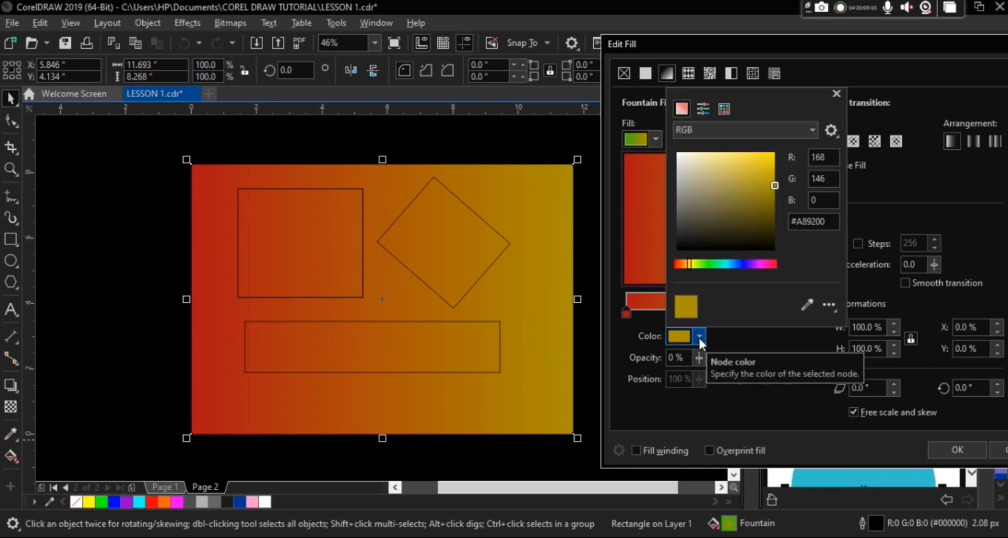
mouse_move(765, 206)
mouse_down()
mouse_move(757, 198)
mouse_move(763, 221)
mouse_move(769, 152)
mouse_up()
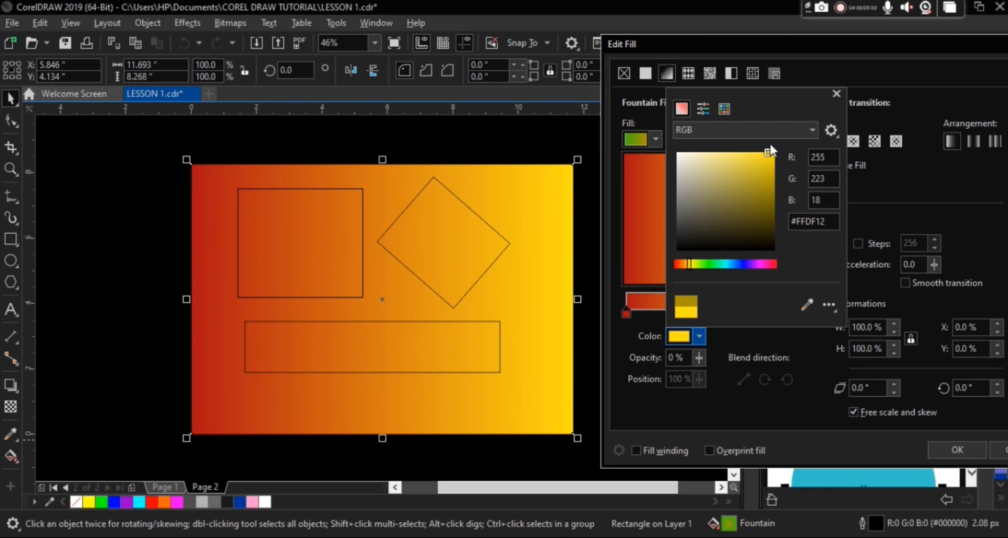
click(758, 348)
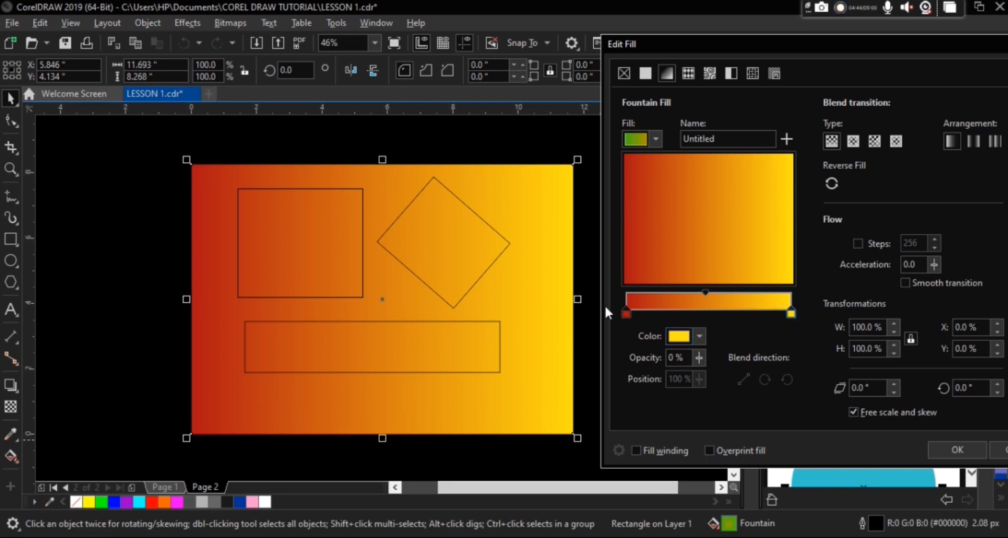
click(626, 313)
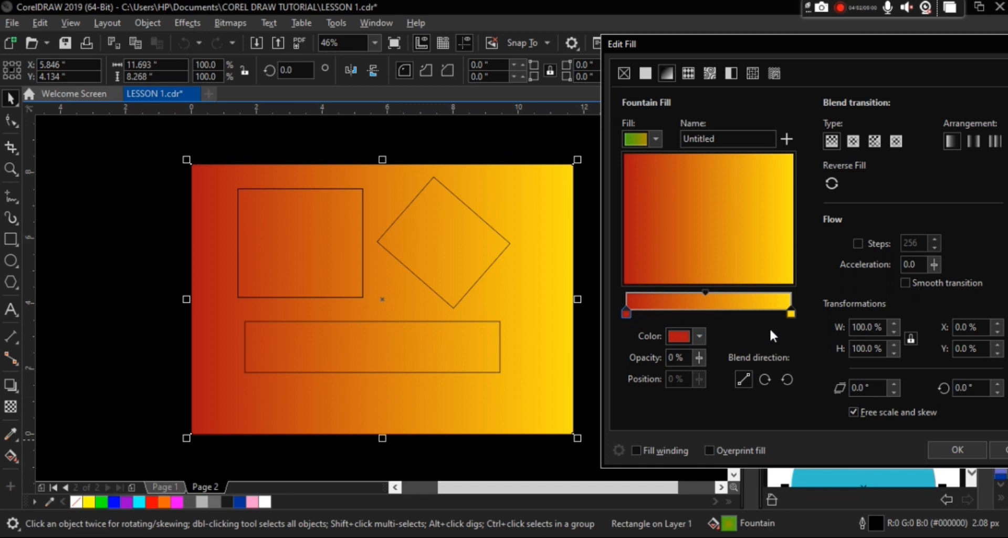
click(790, 314)
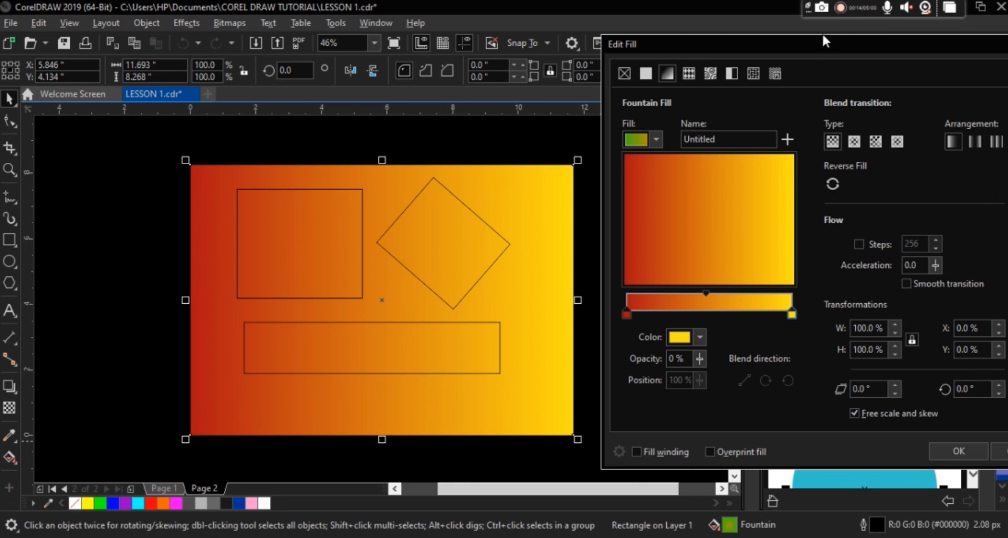
Step: Try the elliptical and conical gradient types, settle on the rectangular type, and set the gradient's midpoint to 35%
drag(822, 50, 736, 50)
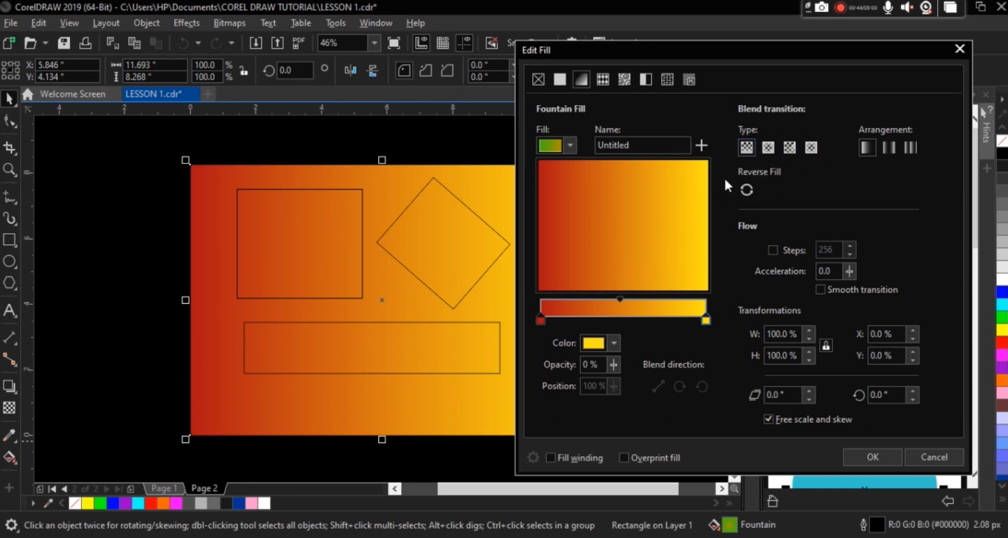
click(765, 149)
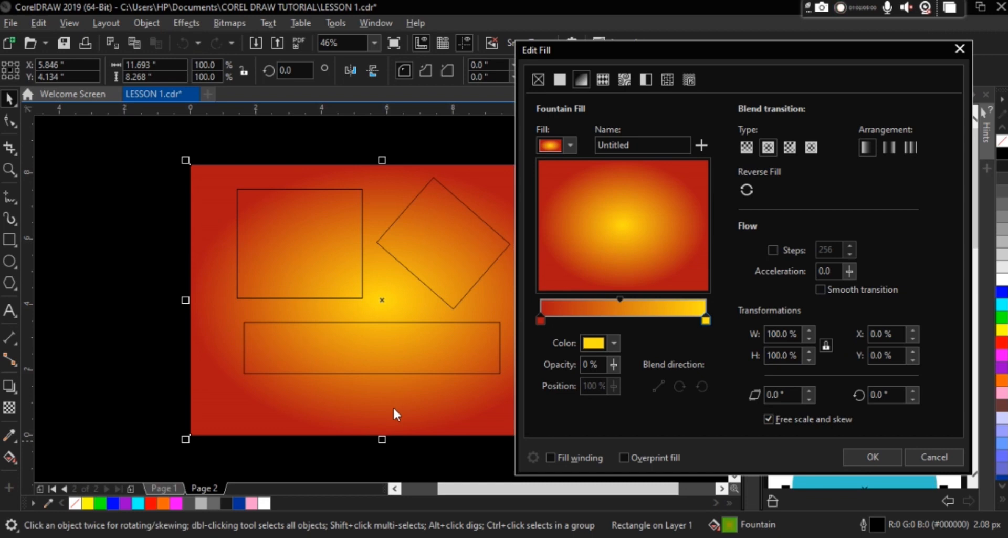
mouse_move(621, 301)
mouse_down()
mouse_move(556, 301)
mouse_move(652, 305)
mouse_move(607, 310)
mouse_up()
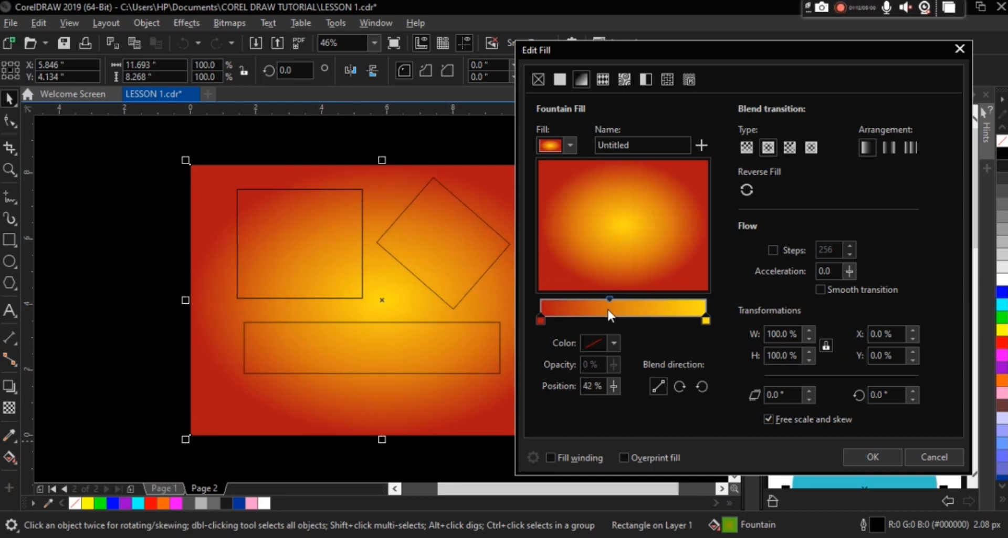
click(789, 148)
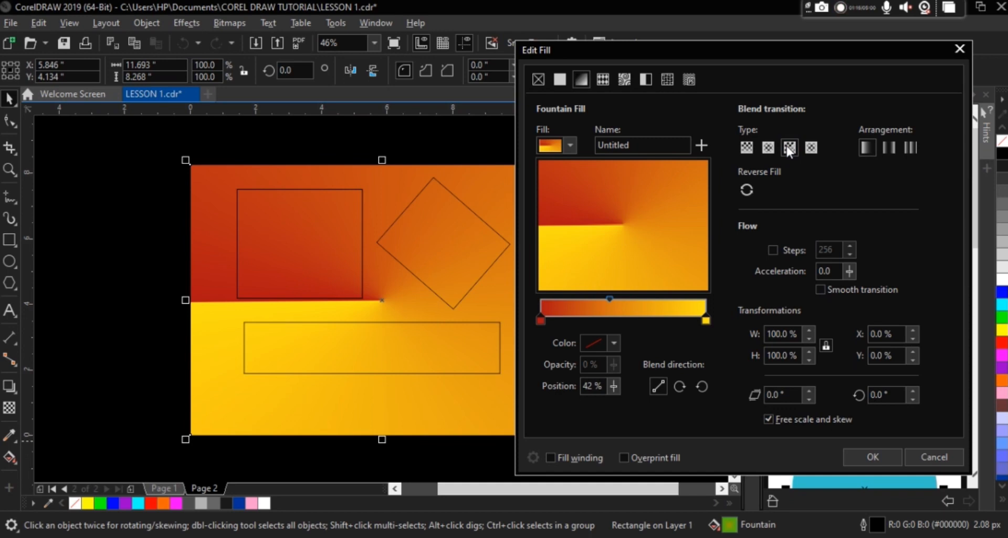
click(811, 149)
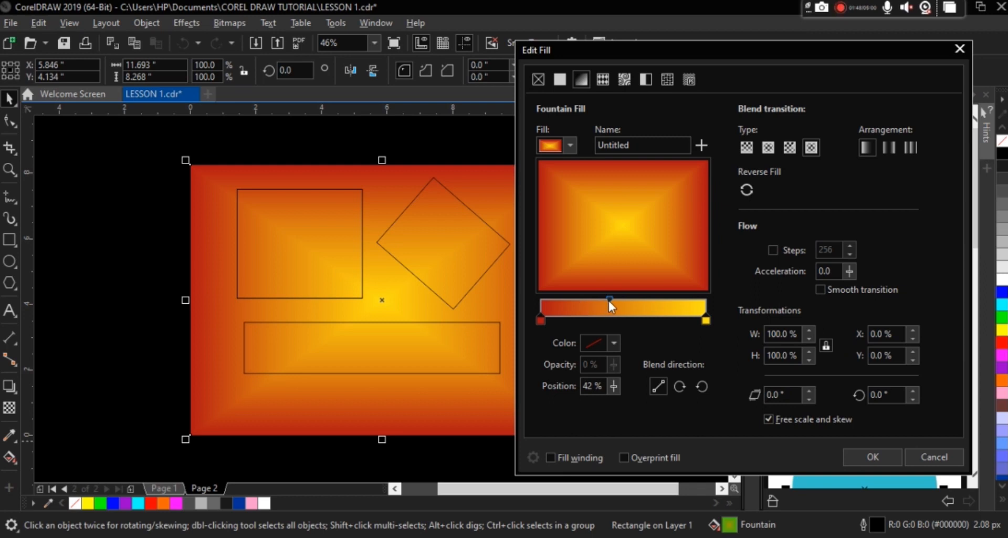
drag(616, 300, 619, 302)
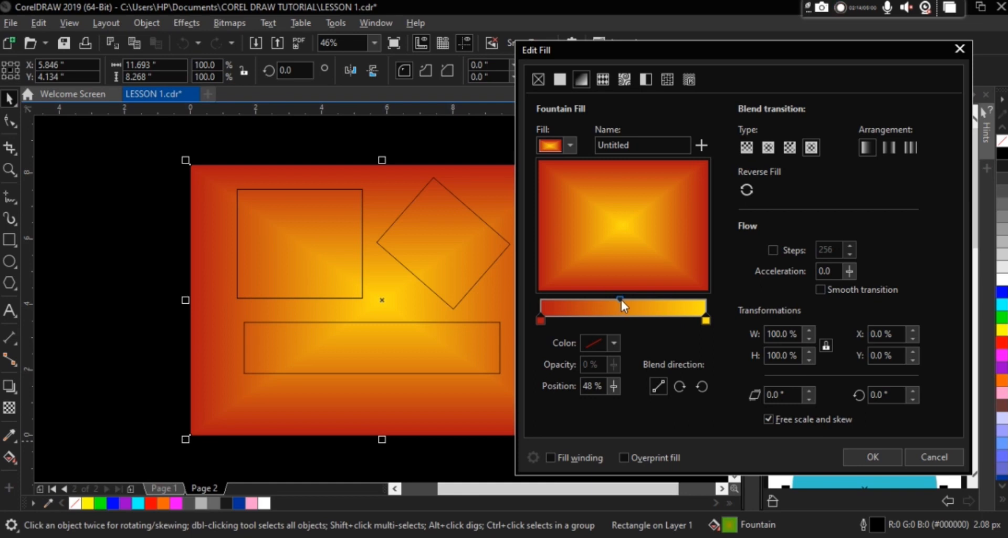
drag(600, 298, 599, 300)
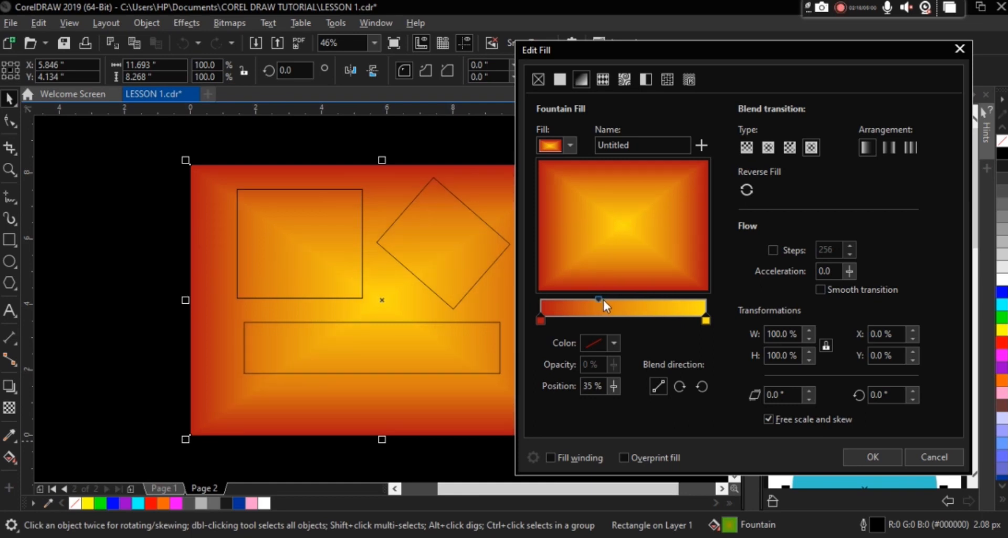
Step: Add a node at 49% on the gradient band and set its colour to the olive green #799E09
double_click(633, 319)
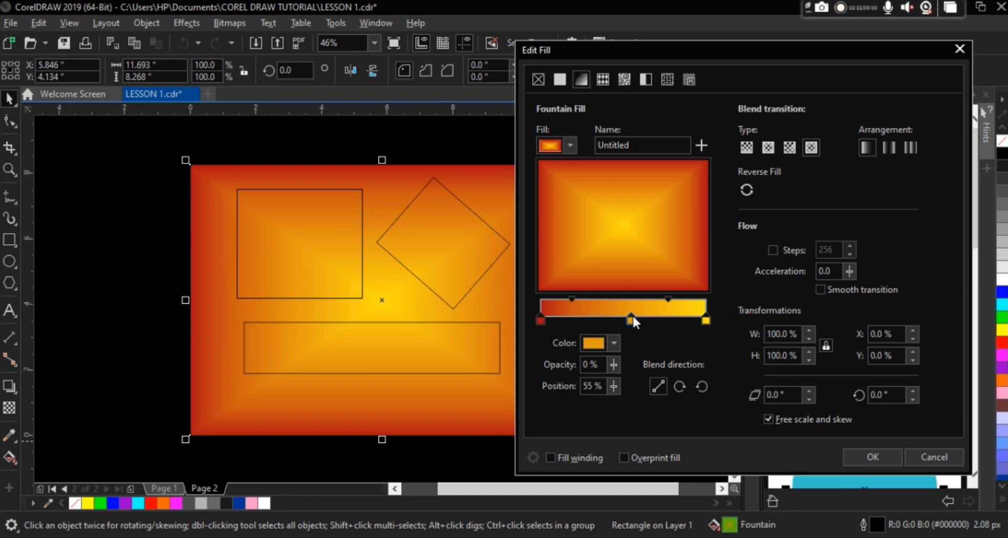
drag(630, 314, 621, 314)
click(614, 343)
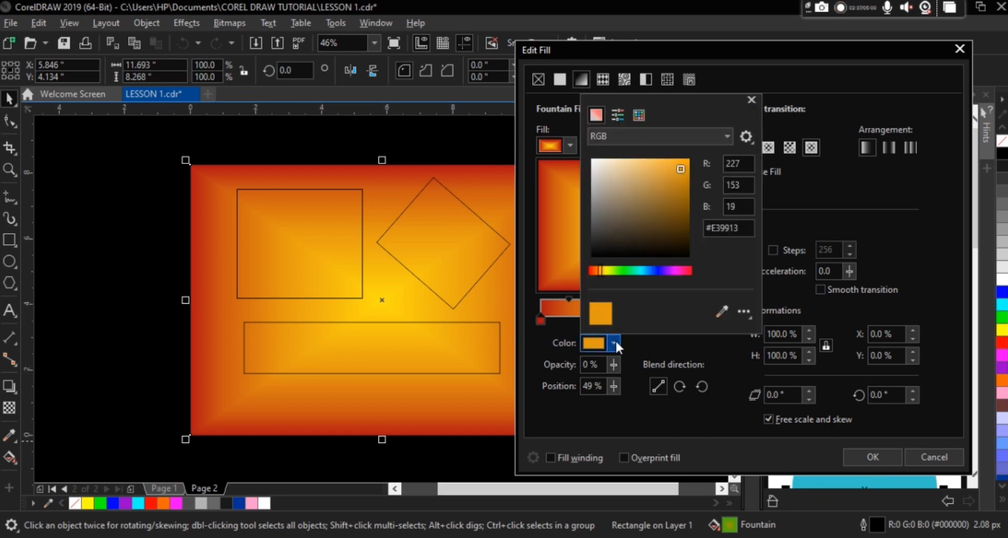
click(622, 268)
drag(623, 270, 611, 270)
click(685, 197)
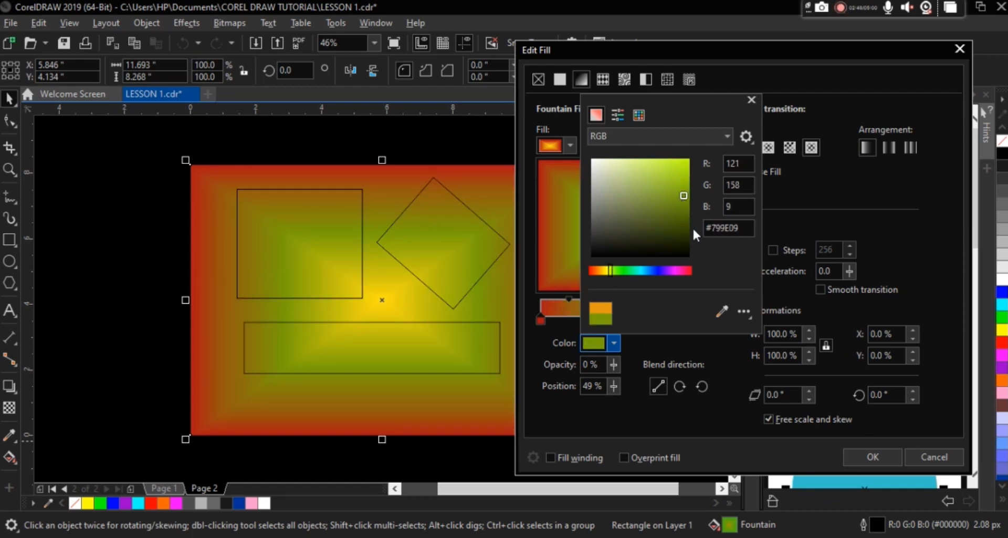
Step: Try magenta and red hues for the gradient's middle node, then set its colour to the bright green #32D620
click(678, 270)
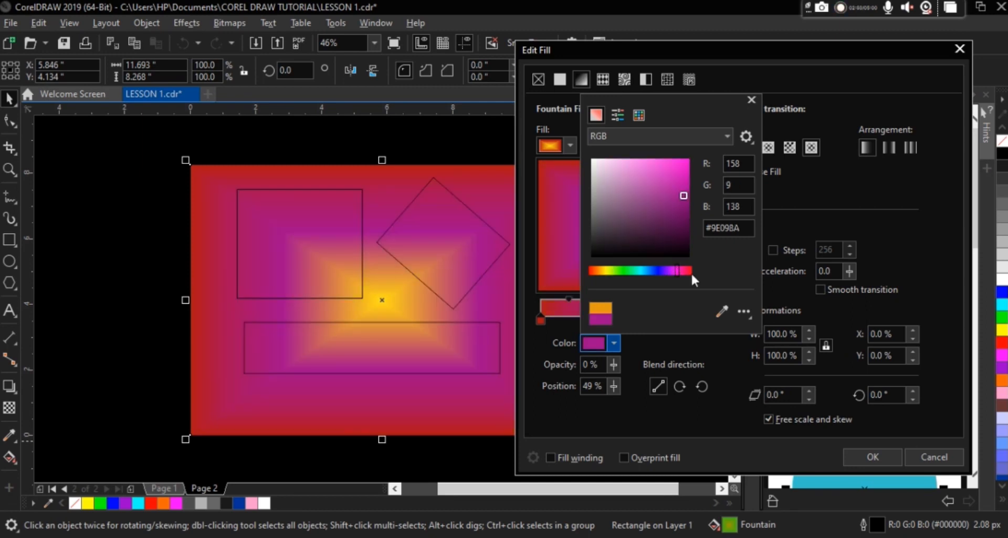
click(690, 271)
click(622, 271)
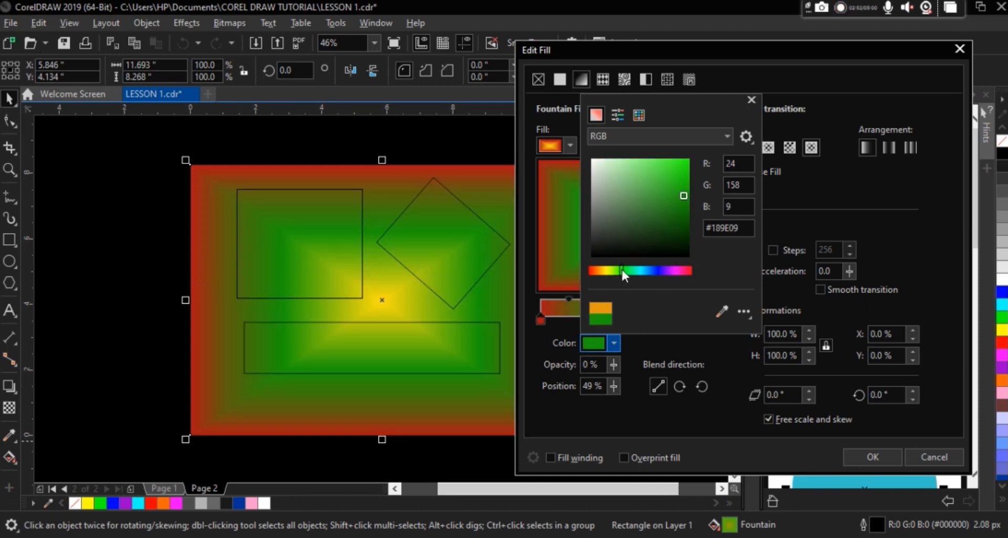
mouse_move(678, 195)
mouse_down()
mouse_move(668, 168)
mouse_move(675, 174)
mouse_up()
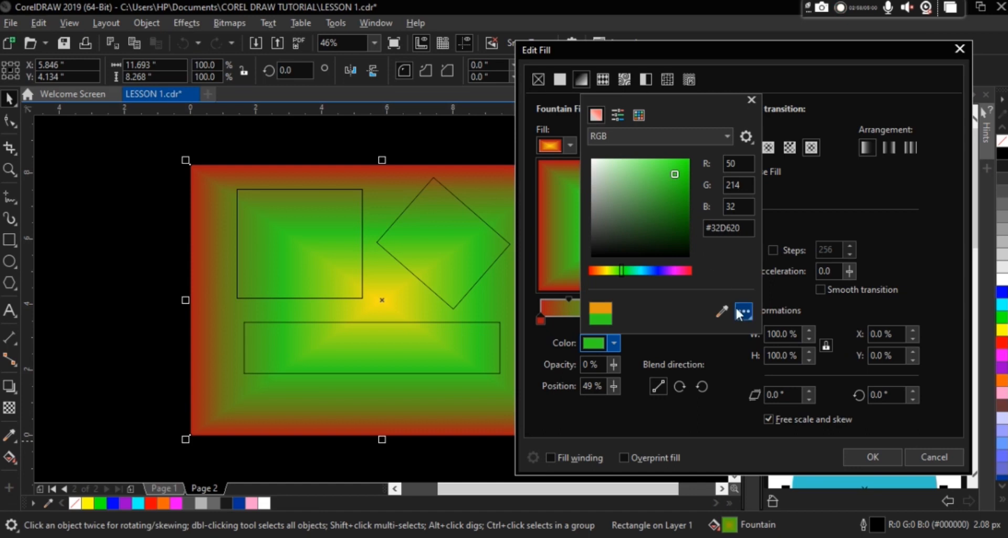
click(796, 211)
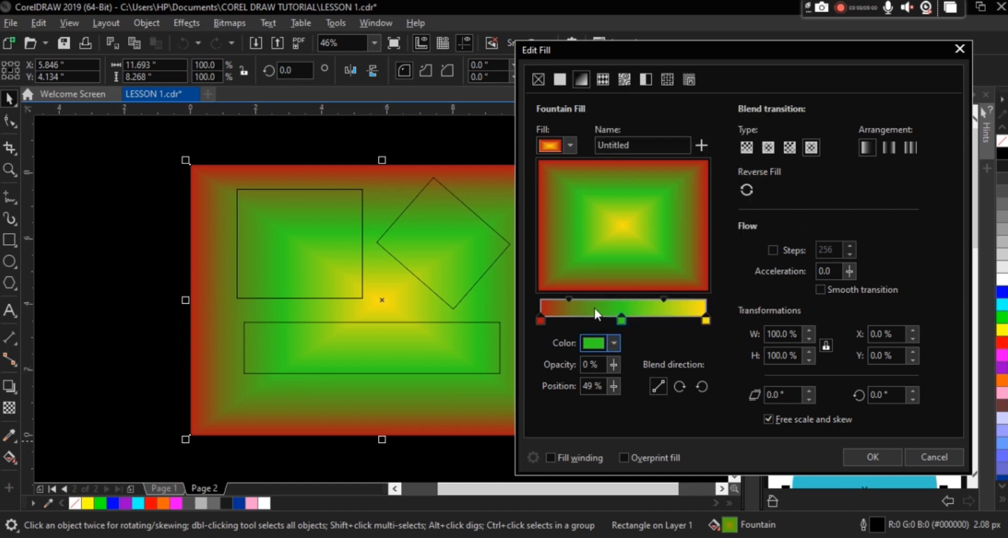
Step: Set the midpoint between the red and green nodes to 61% and the one between green and yellow to 46%
click(570, 298)
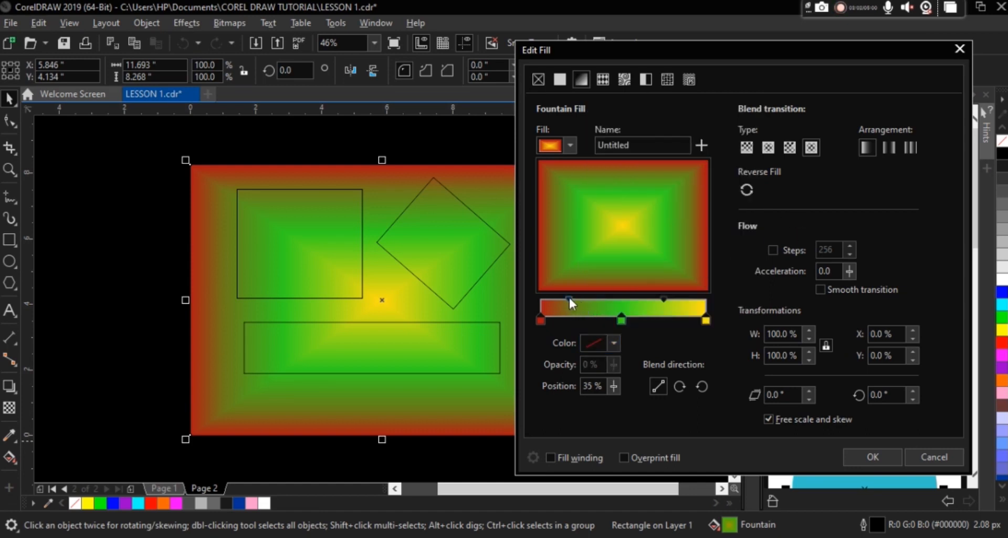
drag(587, 303, 590, 301)
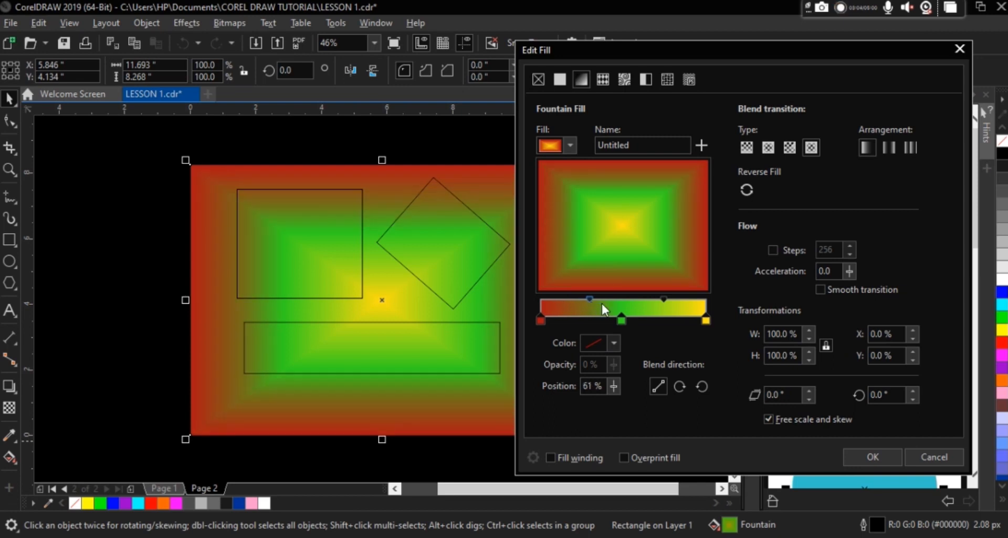
click(664, 298)
Step: Compare the elliptical, conical and rectangular gradient types and settle on the linear type
click(747, 148)
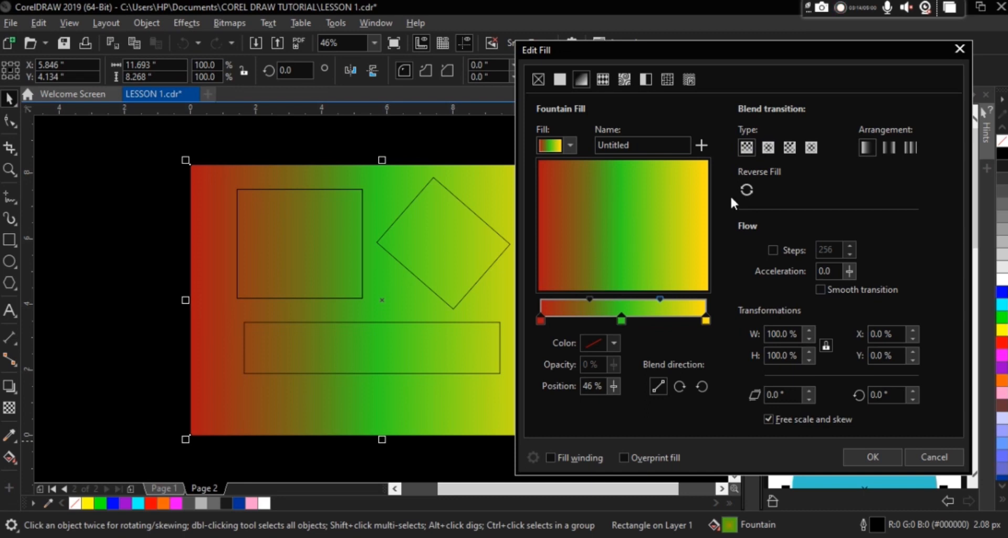
click(768, 149)
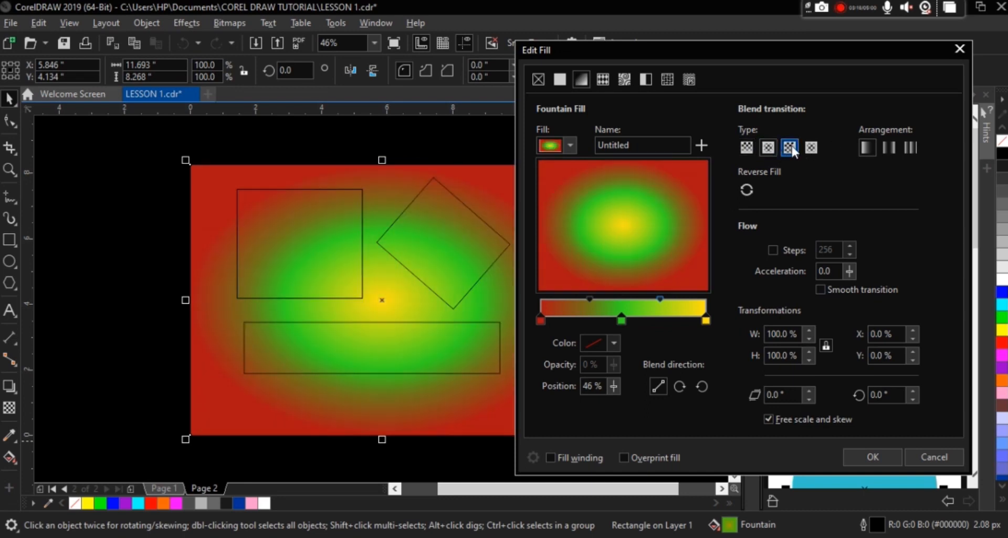
click(793, 149)
click(811, 148)
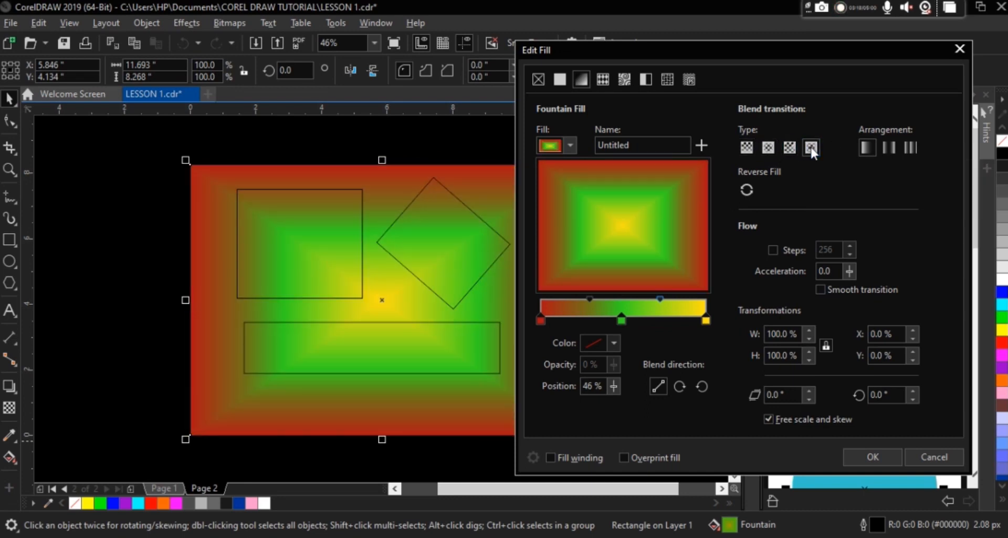
click(746, 150)
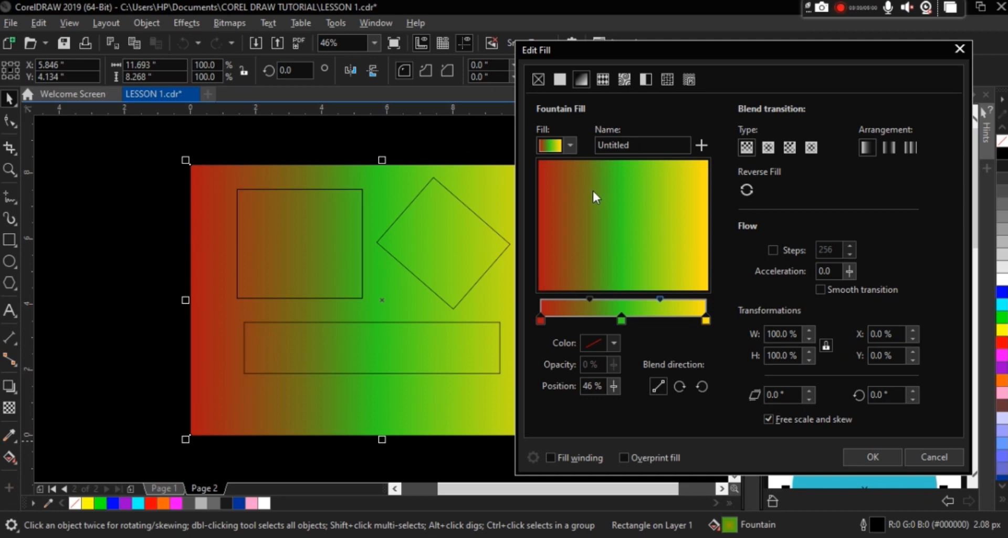
Step: Set the green-to-yellow midpoint to 60% and rotate the linear gradient to about 36.9°
click(612, 386)
drag(609, 402, 620, 402)
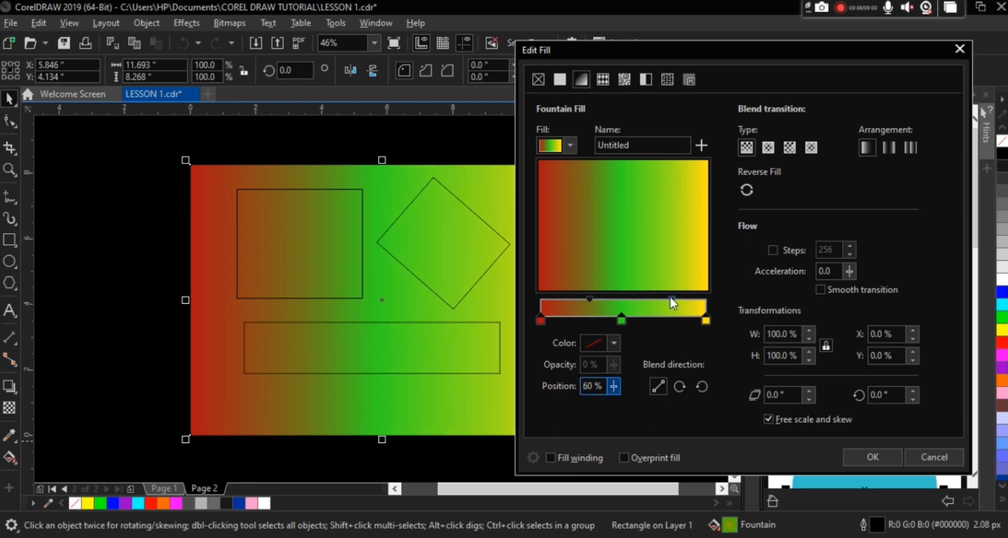
drag(663, 287, 639, 236)
drag(613, 198, 693, 185)
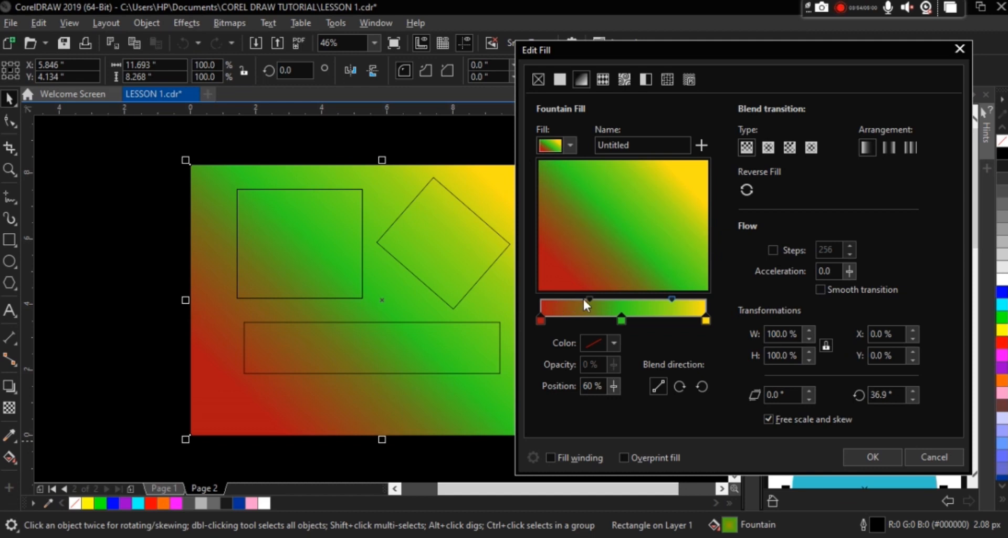
Step: Shift the red-to-green midpoint towards the red node, set the green-to-yellow midpoint to 62%, and apply the fountain fill to the background
drag(587, 297, 578, 298)
click(672, 298)
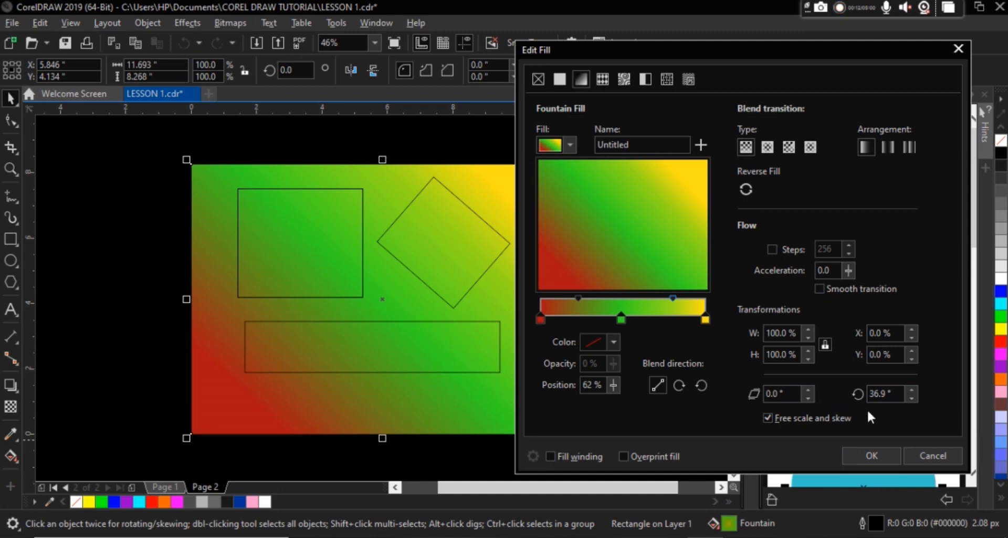
click(868, 455)
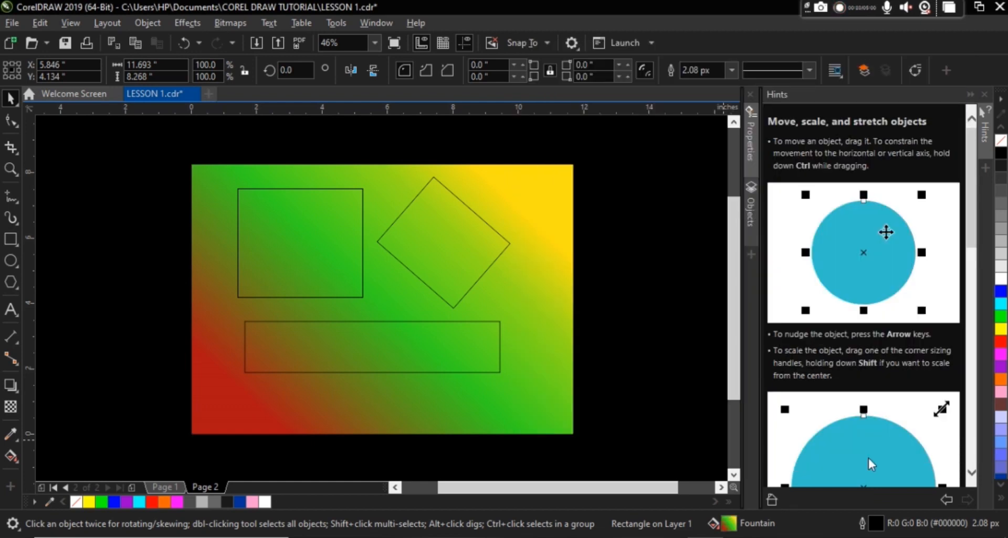
click(623, 343)
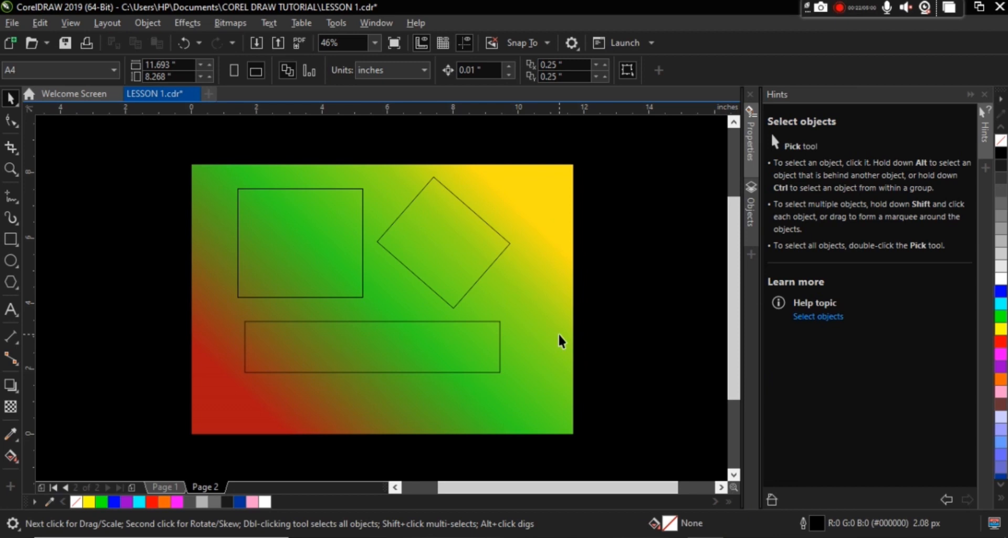
click(560, 337)
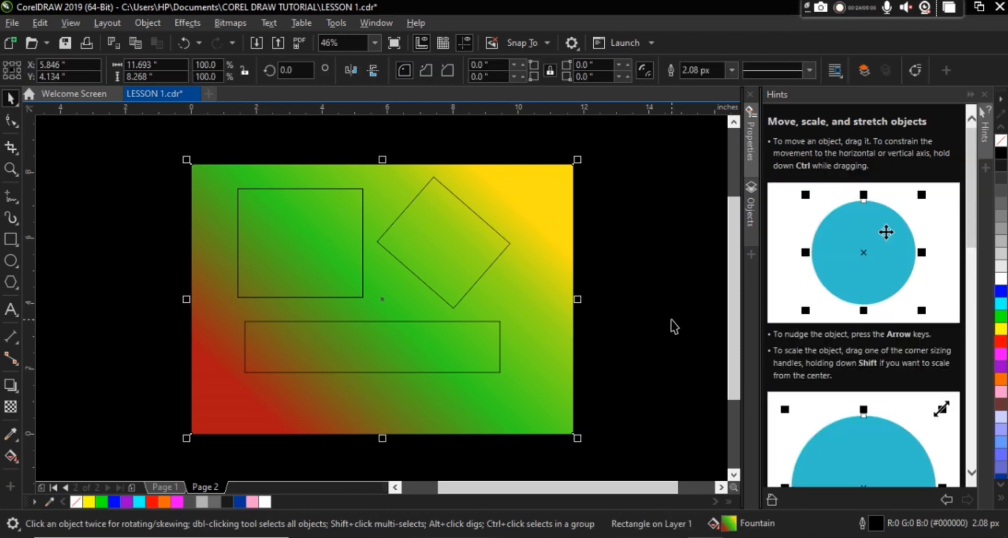
click(675, 326)
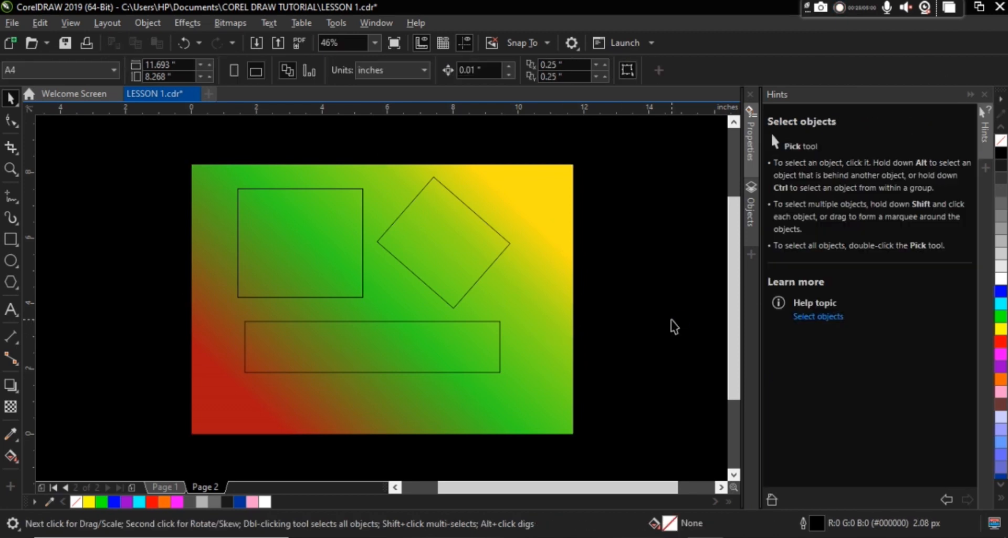
click(288, 257)
click(422, 279)
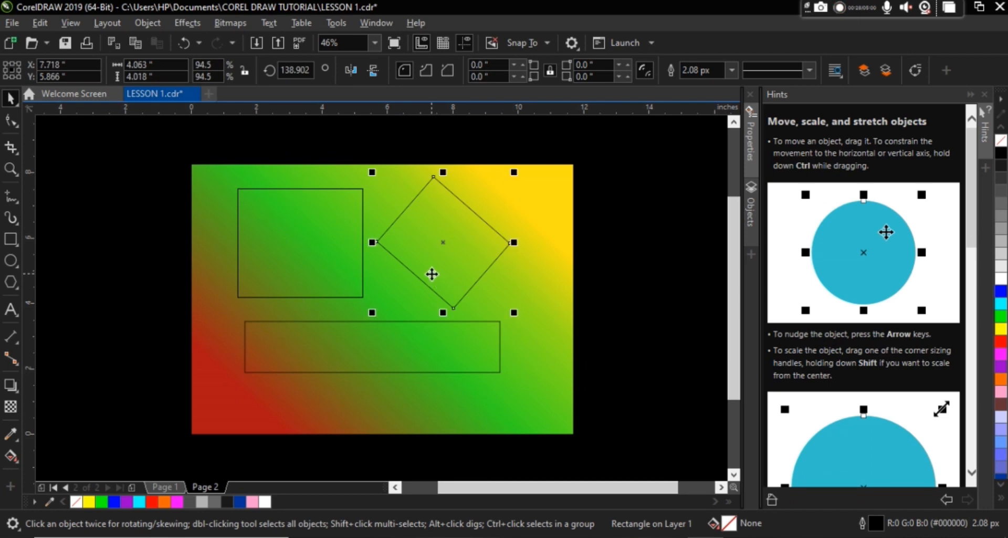
click(380, 367)
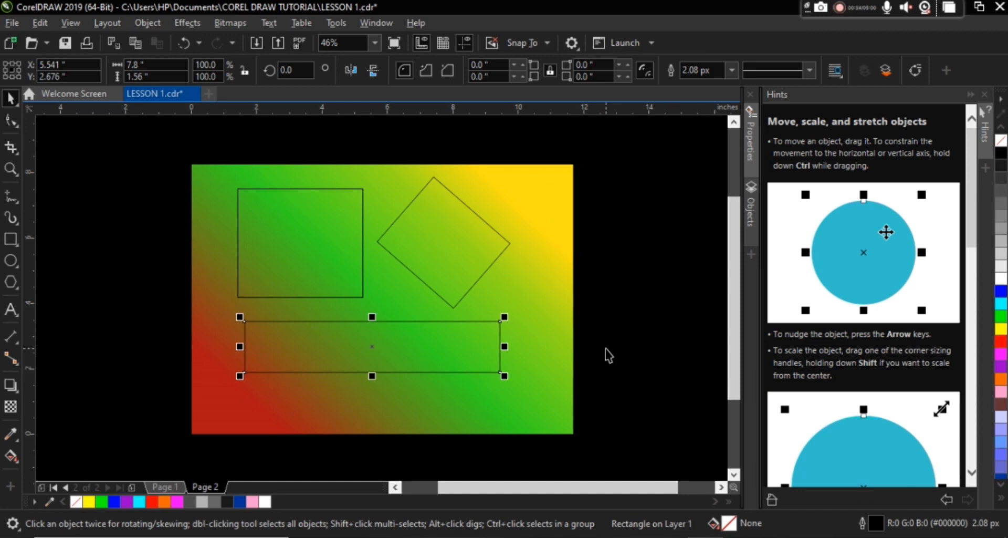
click(642, 321)
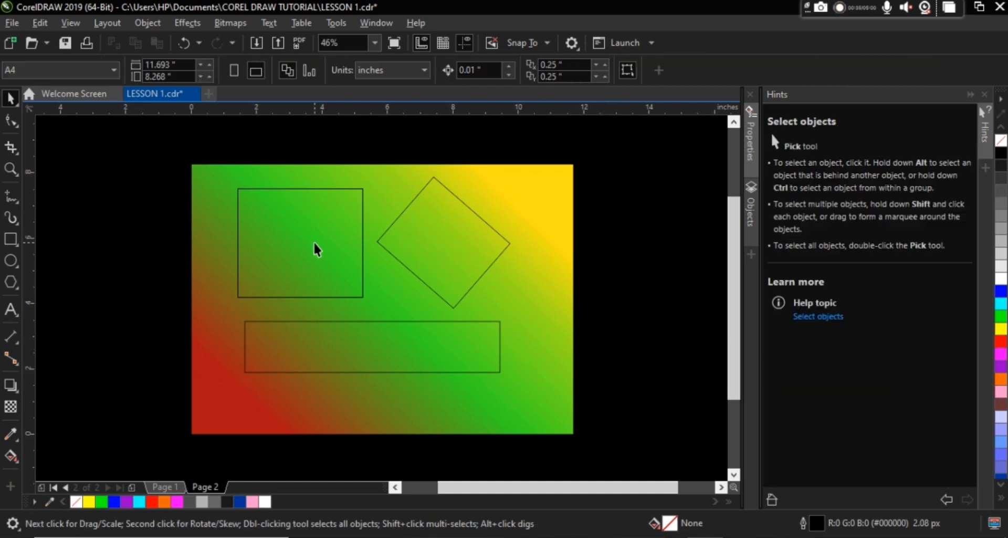
Step: Open the fill settings of the near-square rectangle beside the diamond and switch its fill type to vector pattern
click(315, 244)
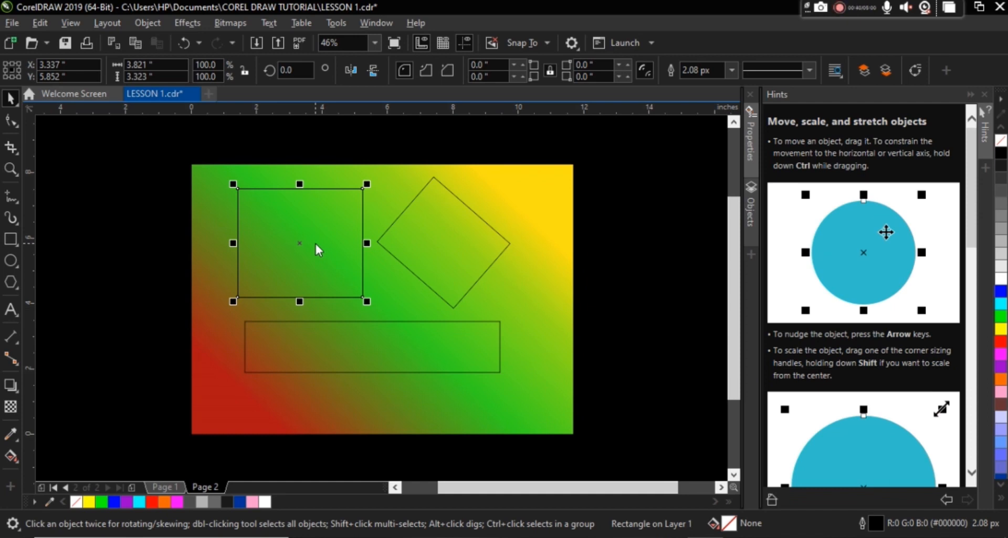
key(F11)
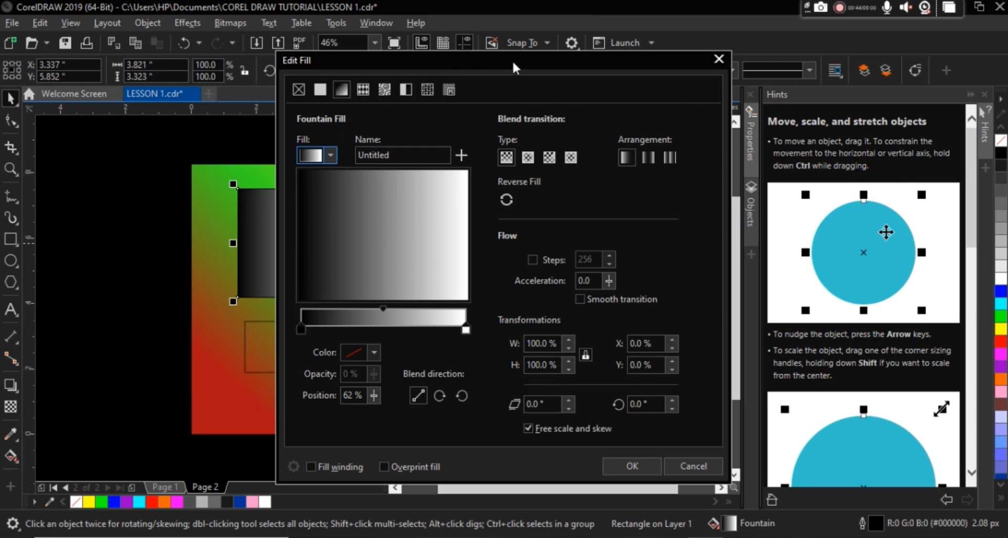
drag(514, 63, 720, 33)
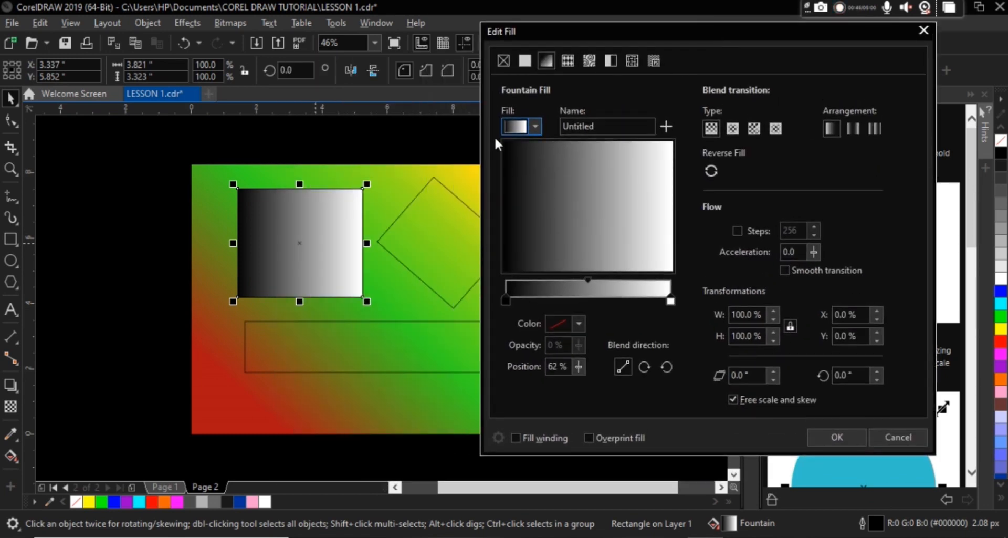
click(526, 61)
click(550, 62)
click(525, 62)
click(546, 62)
click(565, 61)
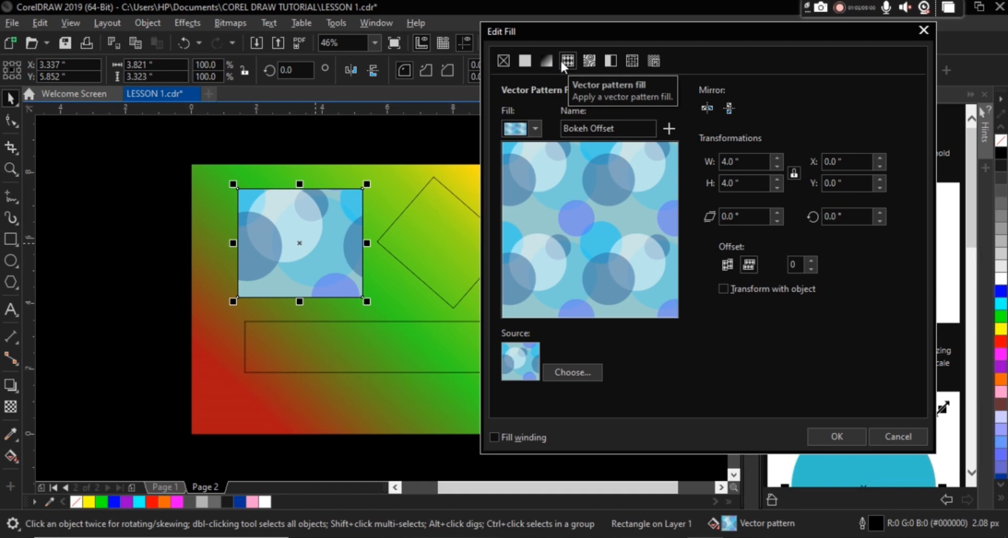
Step: Try the preset vector patterns, including Chain Fence and Sun Rise, and settle on the yellow-and-black Bumble Bees pattern
click(535, 129)
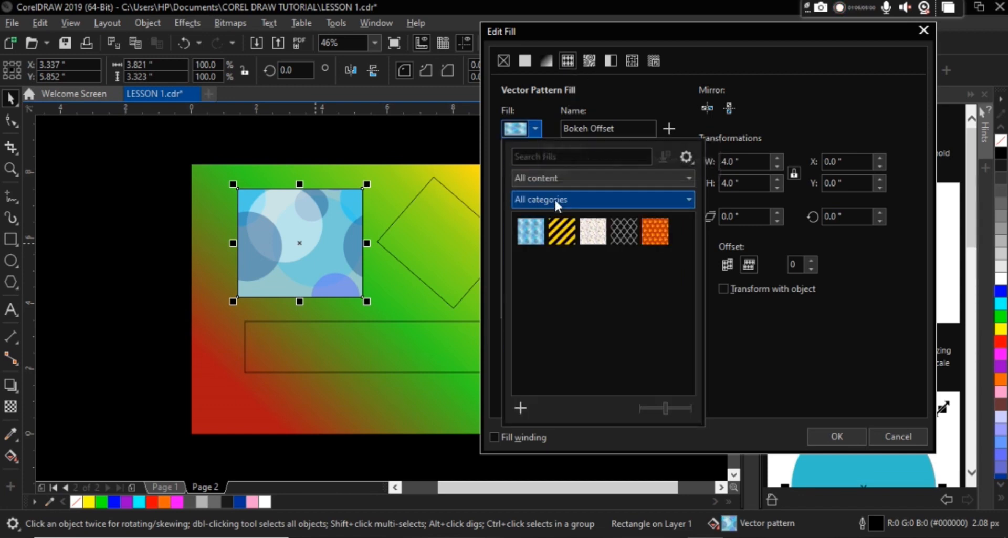
click(569, 233)
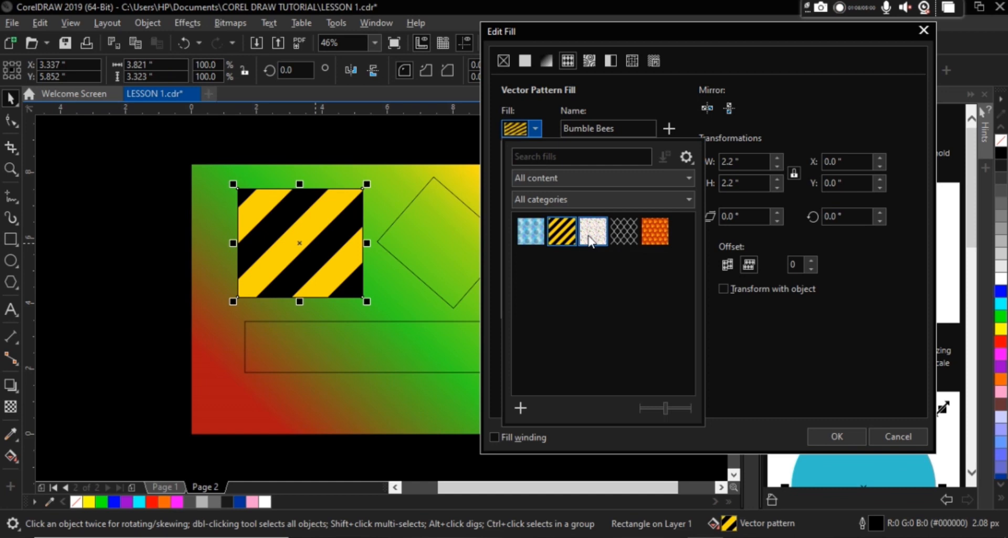
click(592, 239)
click(620, 236)
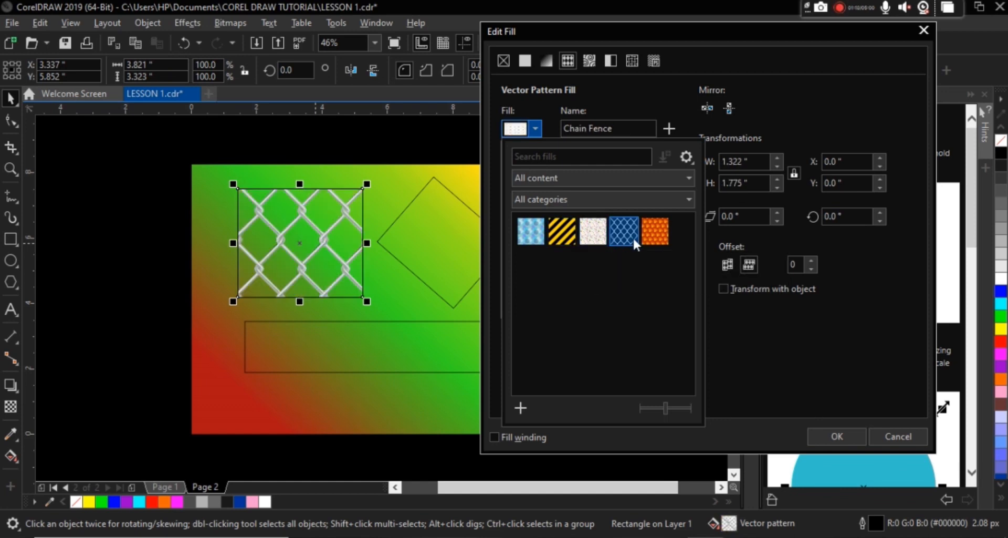
click(654, 234)
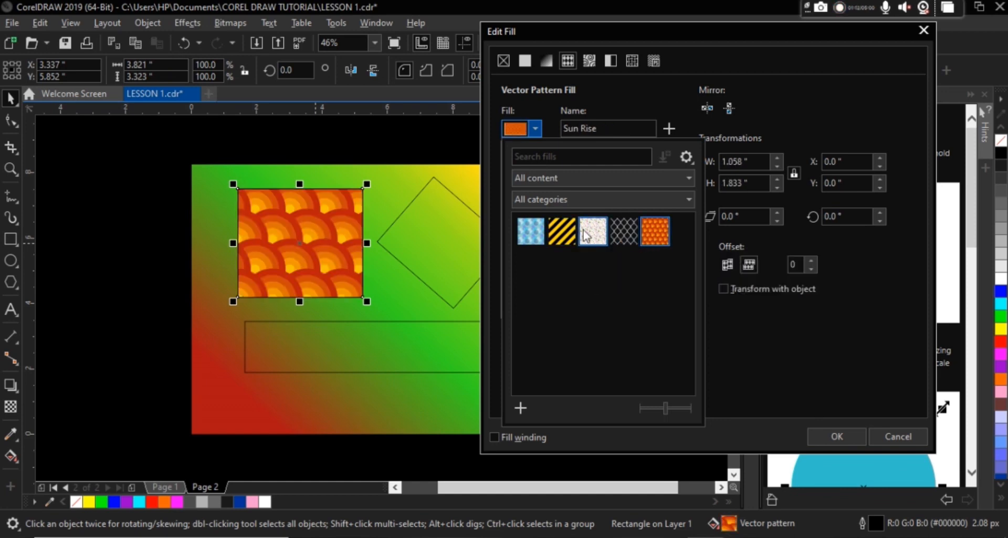
click(565, 232)
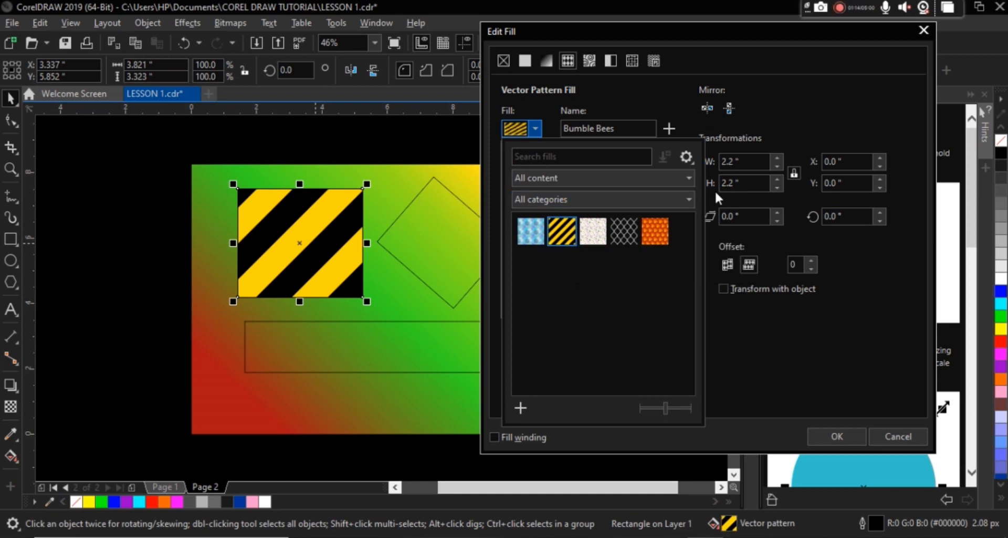
Step: Try shrinking the Bumble Bees pattern tiles to 0.2" wide and 0.2" high
click(777, 165)
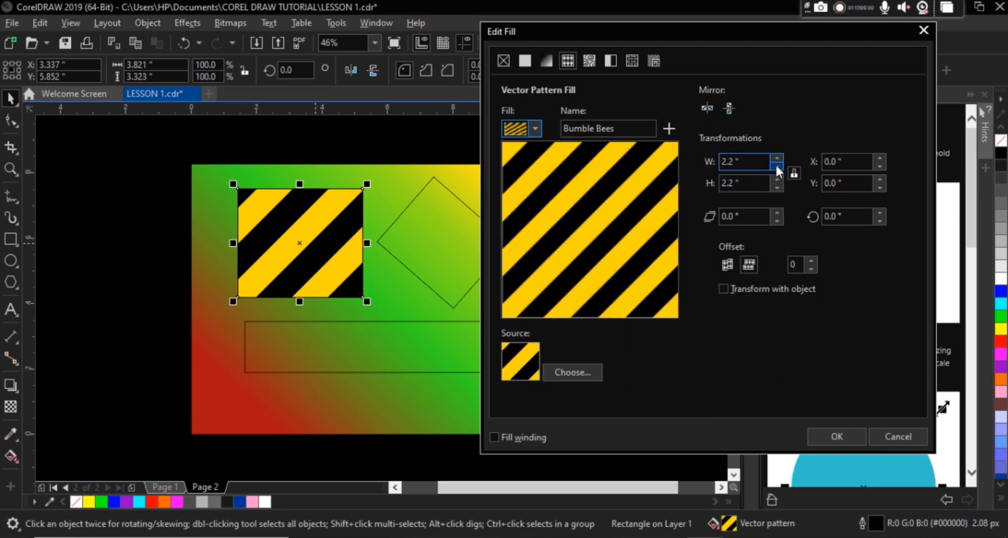
click(776, 166)
click(777, 165)
click(777, 165)
click(776, 165)
click(777, 165)
click(777, 166)
click(777, 165)
click(776, 165)
click(777, 165)
click(777, 165)
click(777, 165)
click(776, 166)
click(776, 166)
click(776, 166)
click(777, 165)
click(777, 166)
click(776, 165)
click(777, 165)
click(777, 165)
click(777, 165)
click(777, 166)
click(777, 166)
click(777, 165)
click(777, 166)
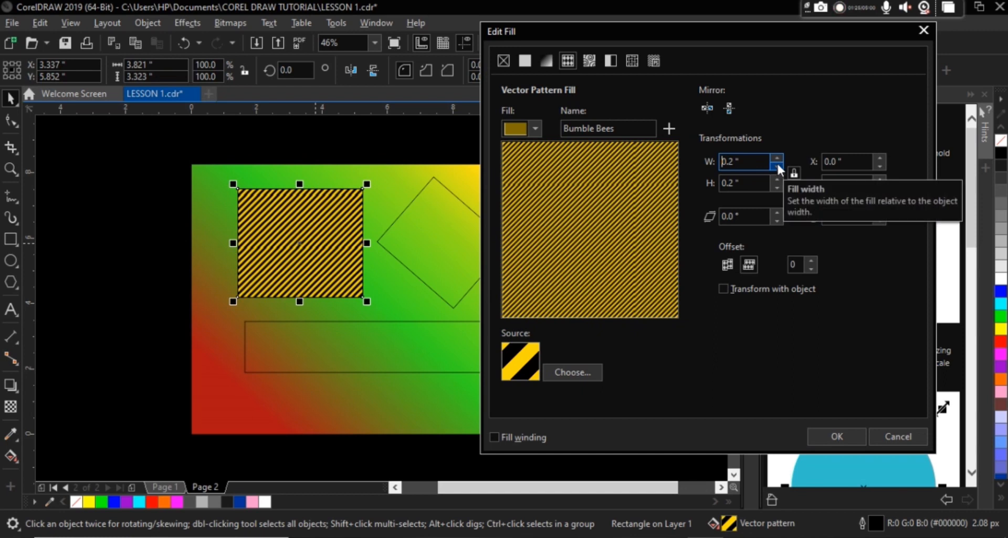
Step: Try enlarging the Bumble Bees pattern tiles to 0.9" wide and 0.9" high
click(779, 157)
click(780, 157)
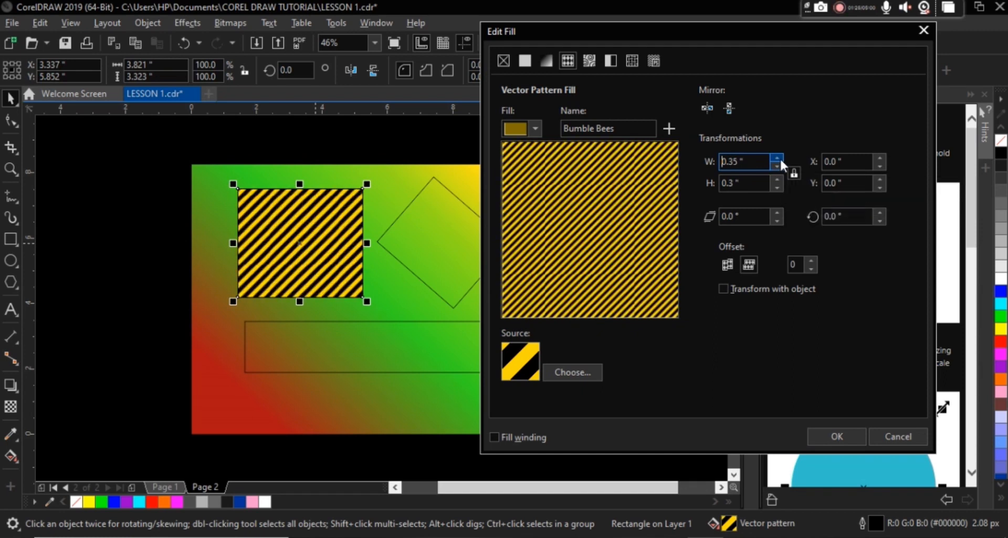
click(779, 157)
click(777, 179)
click(776, 178)
click(777, 178)
click(776, 179)
click(777, 179)
click(777, 179)
click(777, 178)
click(777, 179)
click(776, 178)
click(776, 179)
click(777, 179)
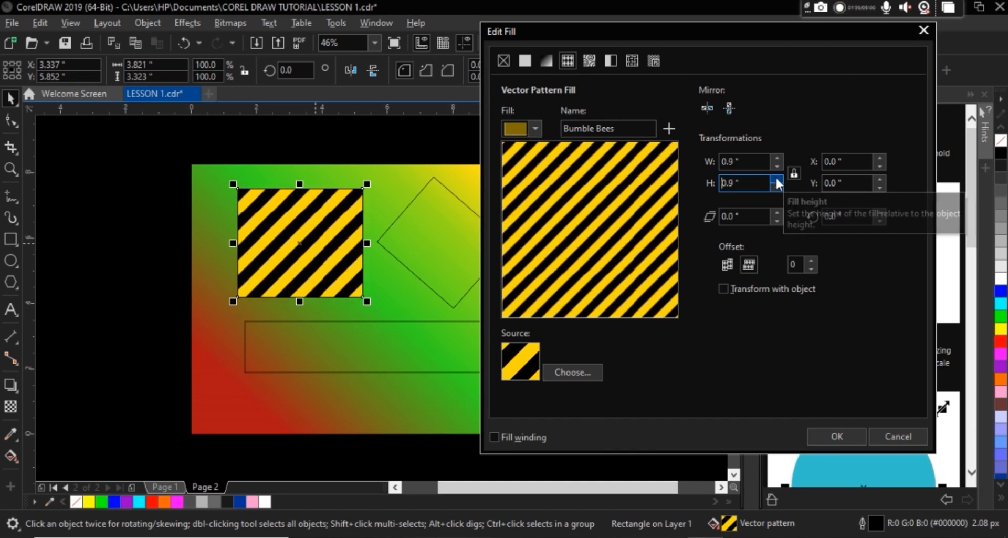
Step: Set the Bumble Bees pattern's tile width and height to 0.3"
click(777, 184)
click(776, 185)
click(777, 185)
click(777, 185)
click(777, 185)
click(777, 185)
click(776, 185)
click(777, 185)
click(777, 185)
click(777, 184)
click(777, 185)
click(776, 185)
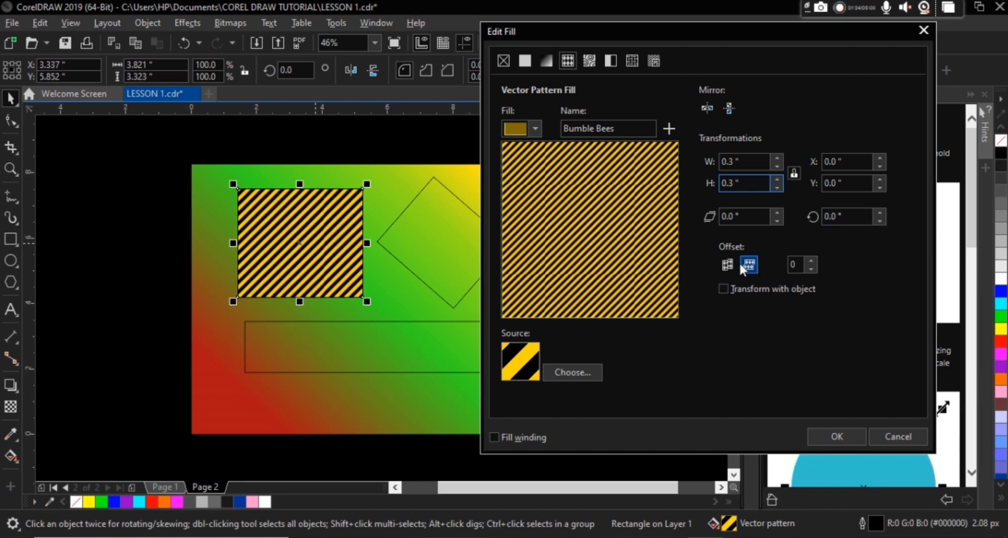
Step: Skew the Bumble Bees pattern to -13.0°
click(777, 221)
click(776, 221)
click(777, 221)
click(777, 221)
click(776, 221)
click(777, 220)
click(776, 220)
click(777, 220)
click(777, 221)
click(777, 220)
click(777, 221)
click(776, 221)
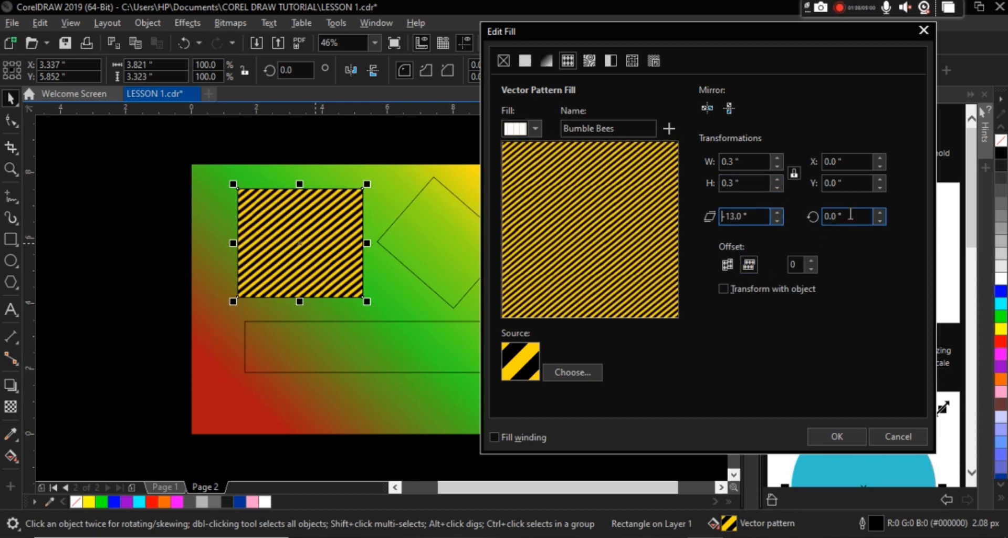
Step: Rotate the Bumble Bees pattern to 6.0° and apply the vector pattern fill to the rectangle
click(880, 211)
click(880, 211)
click(880, 211)
click(880, 211)
click(881, 211)
click(880, 211)
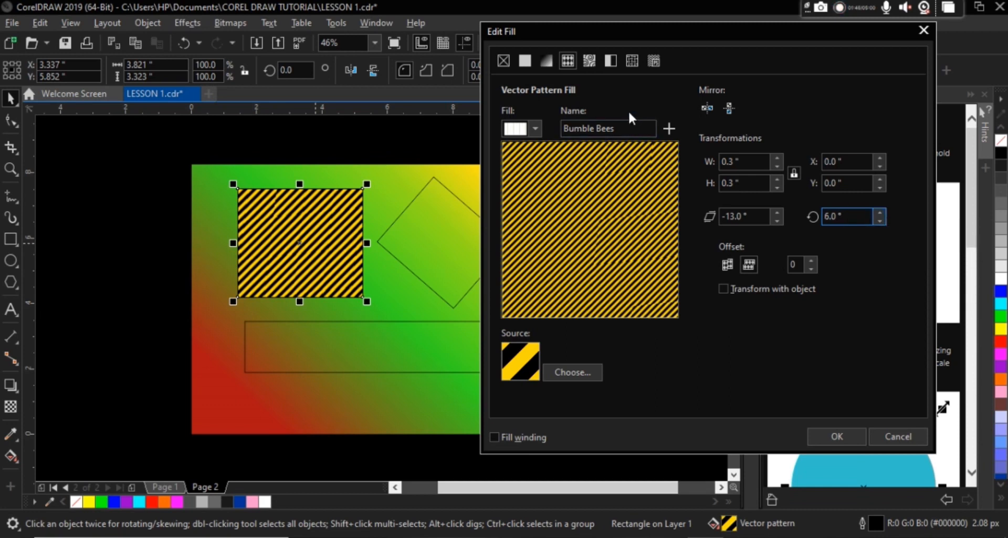
click(534, 129)
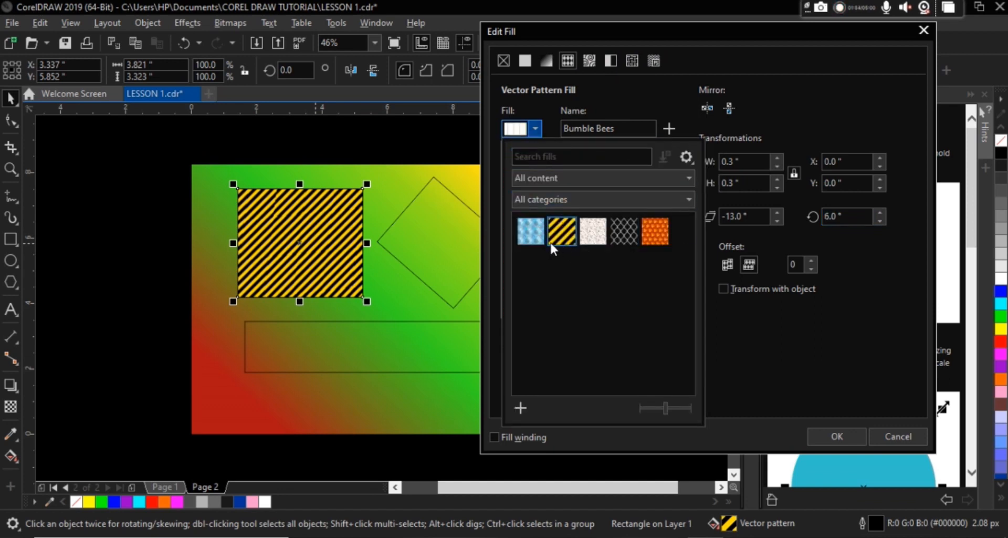
click(847, 272)
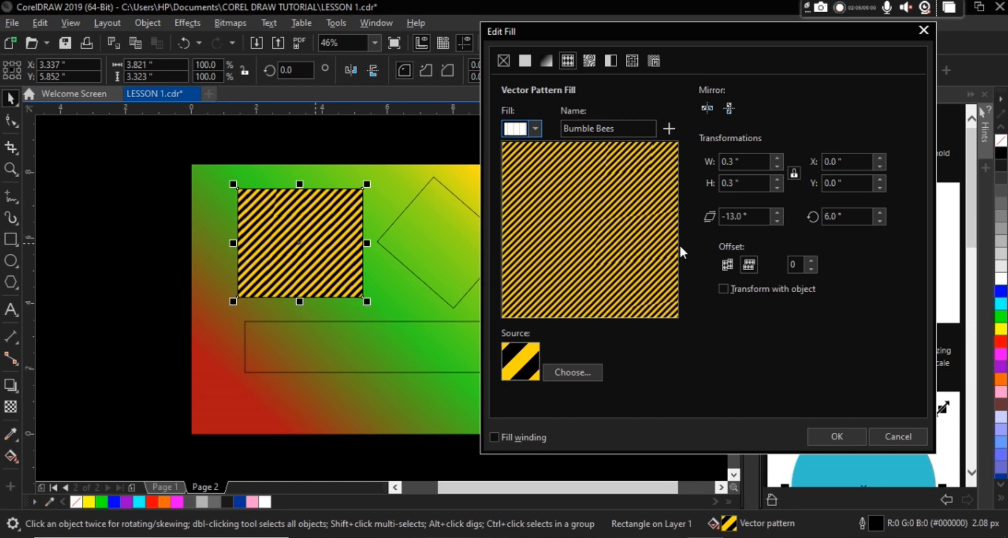
click(827, 438)
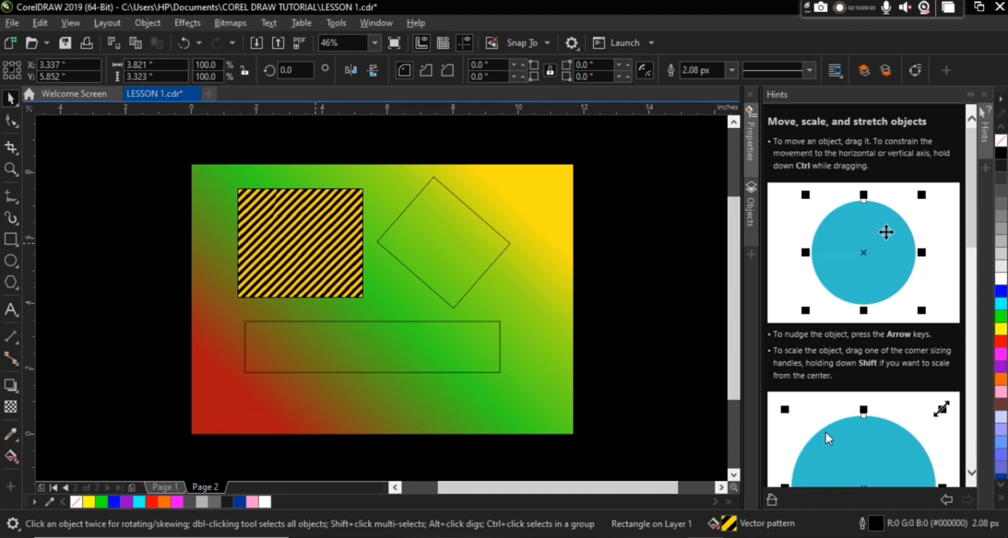
click(478, 247)
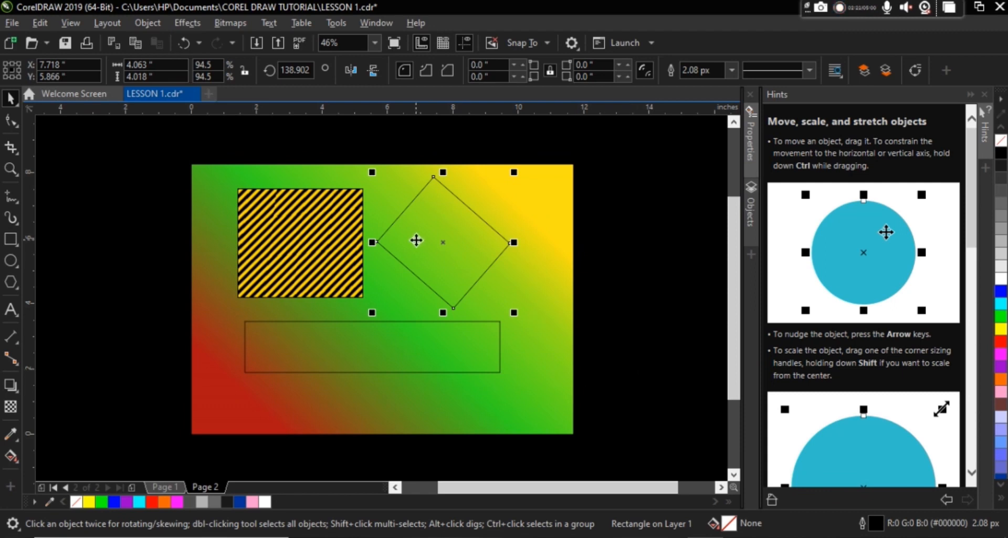
click(524, 424)
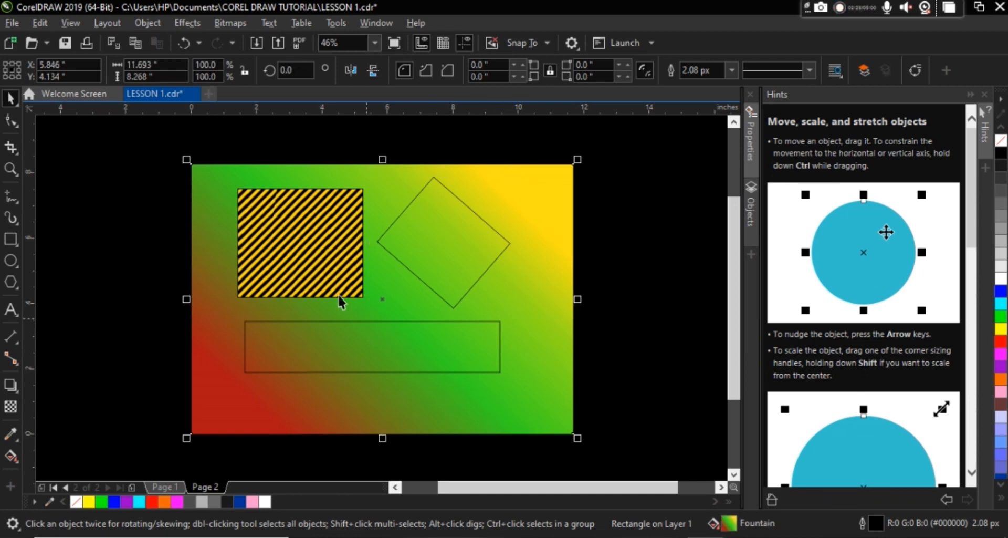
click(283, 230)
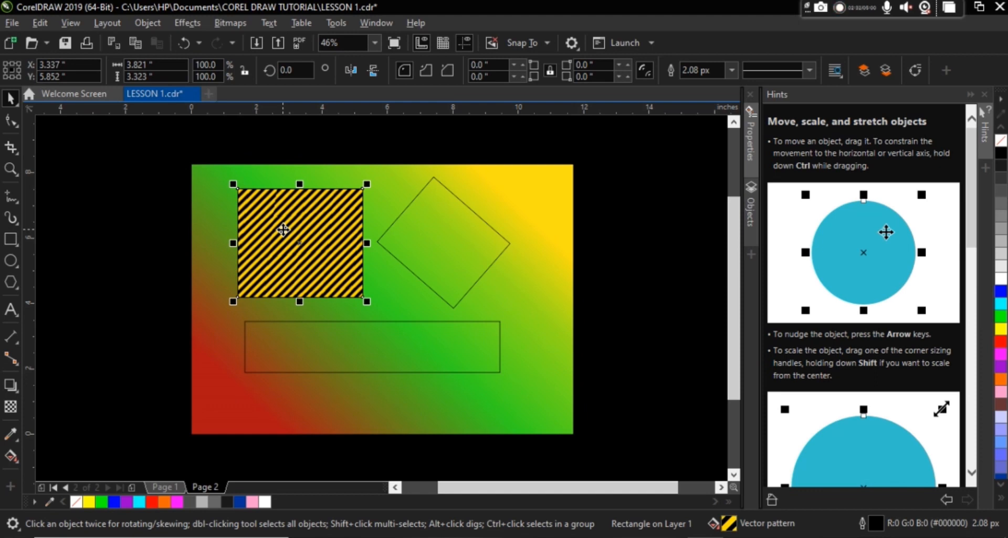
Step: Give the unfilled tilted rectangle a bitmap pattern fill, keeping the fill settings clear of the shape
click(429, 221)
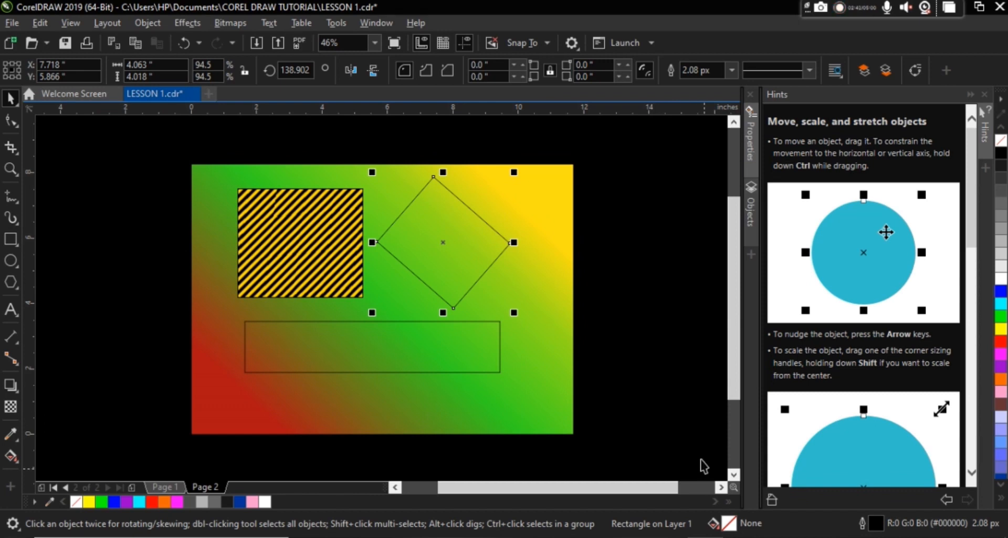
double_click(734, 523)
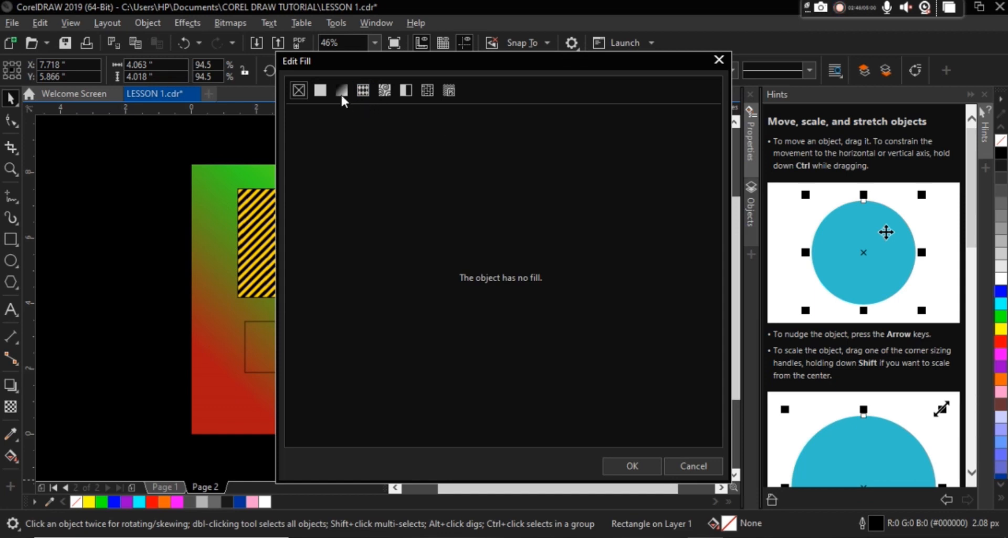
click(320, 90)
click(339, 93)
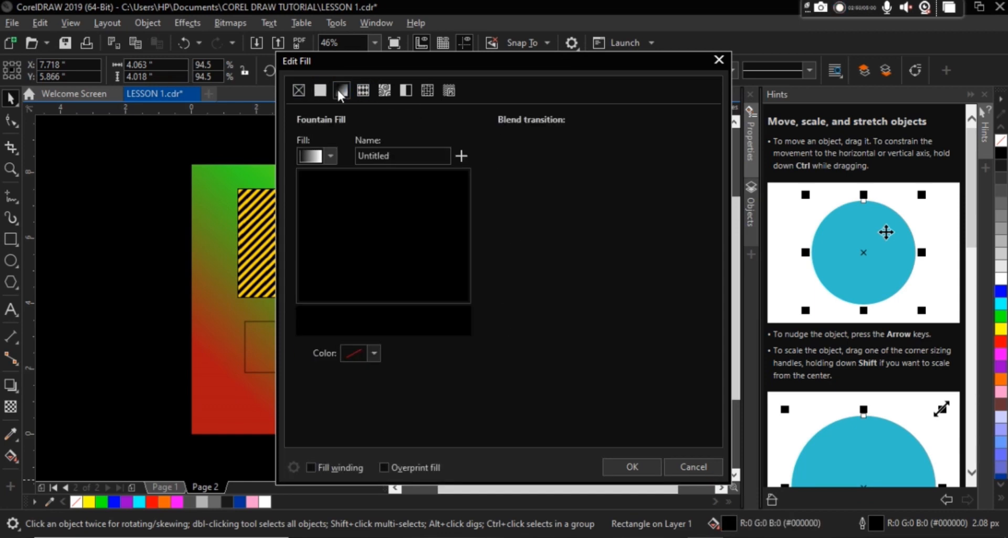
click(363, 91)
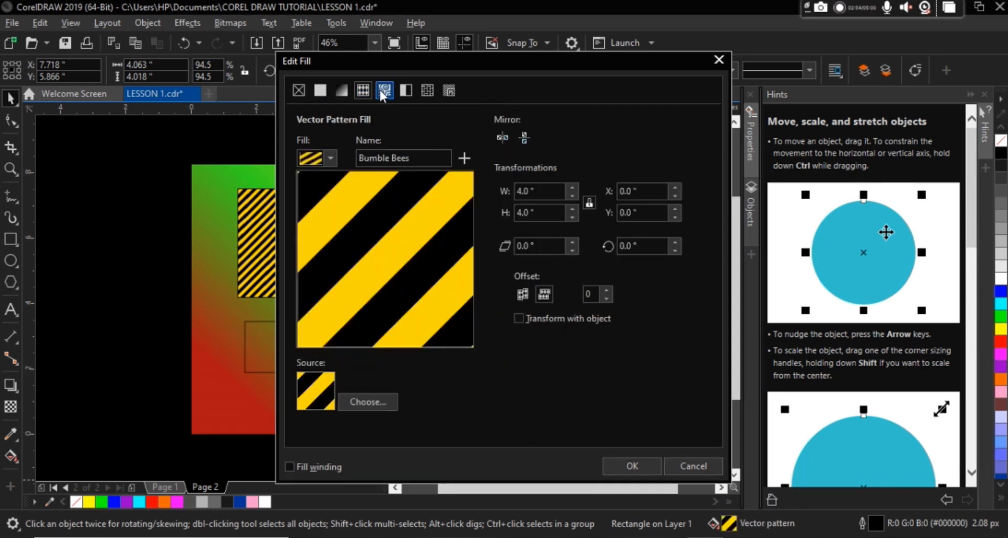
click(384, 91)
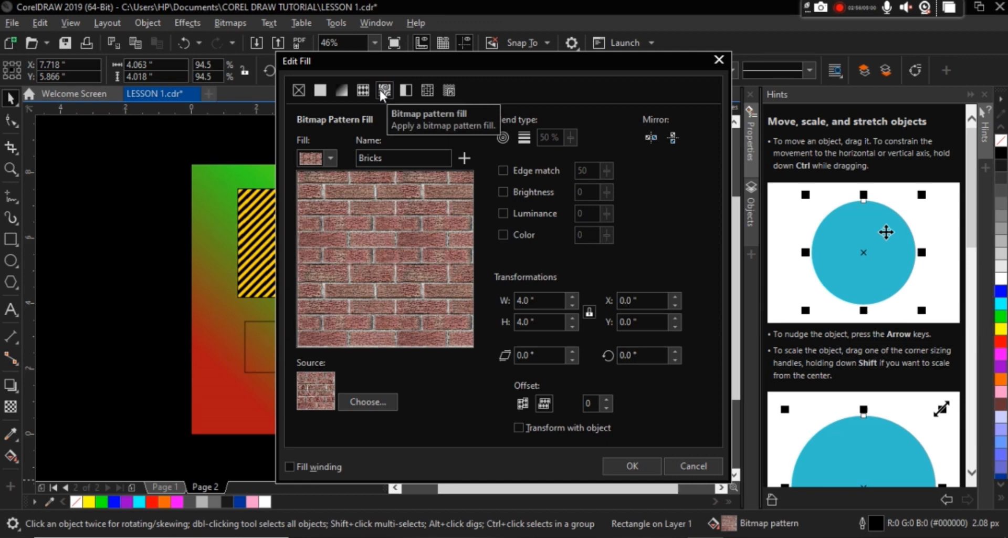
drag(562, 61, 822, 48)
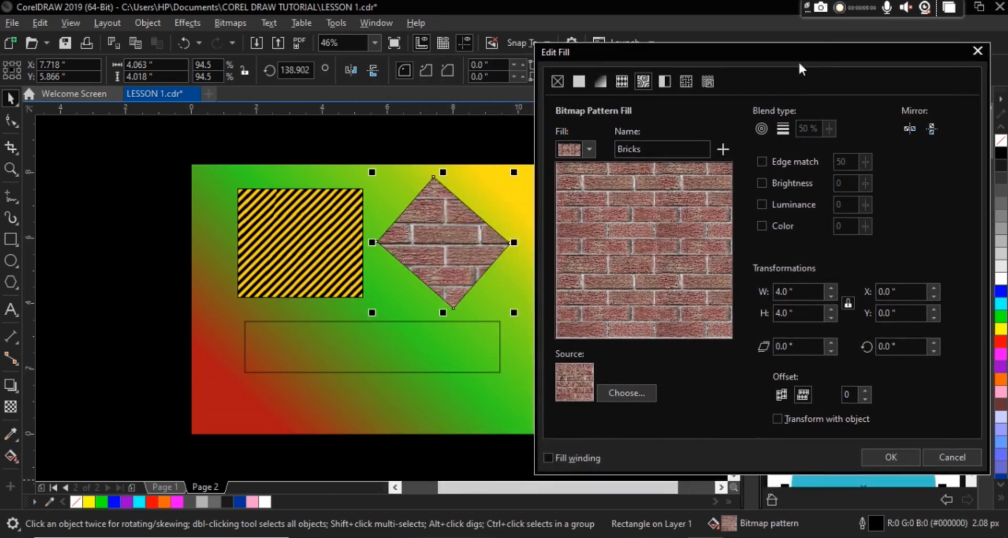
Step: Try the Concrete and Textured Sheet Metal bitmap patterns on the tilted rectangle, and settle on Evergreen
click(591, 149)
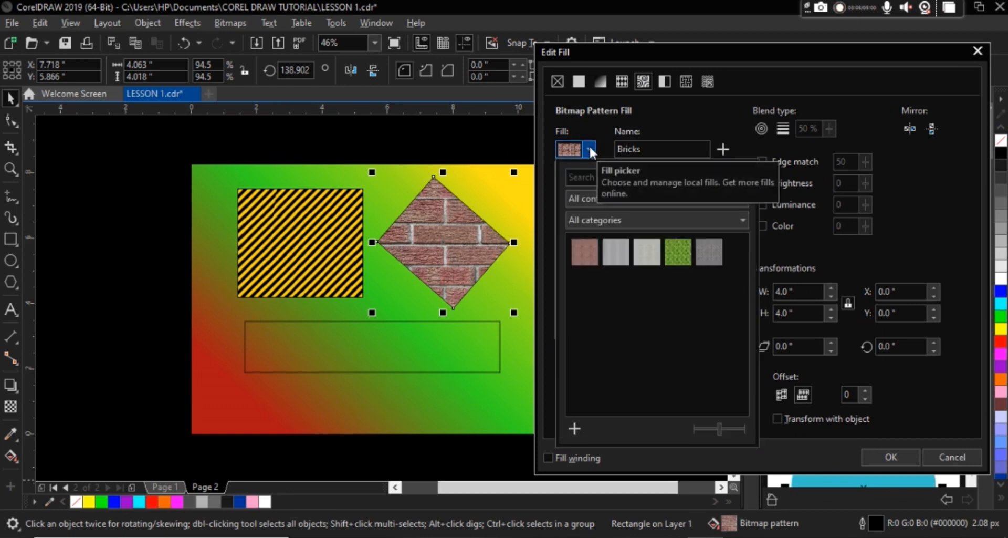
click(621, 261)
click(642, 258)
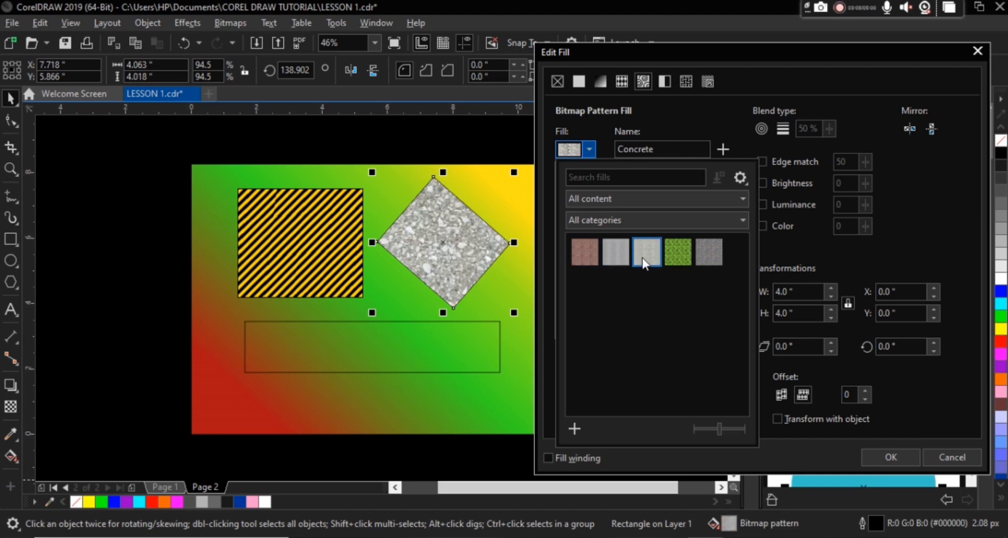
click(672, 253)
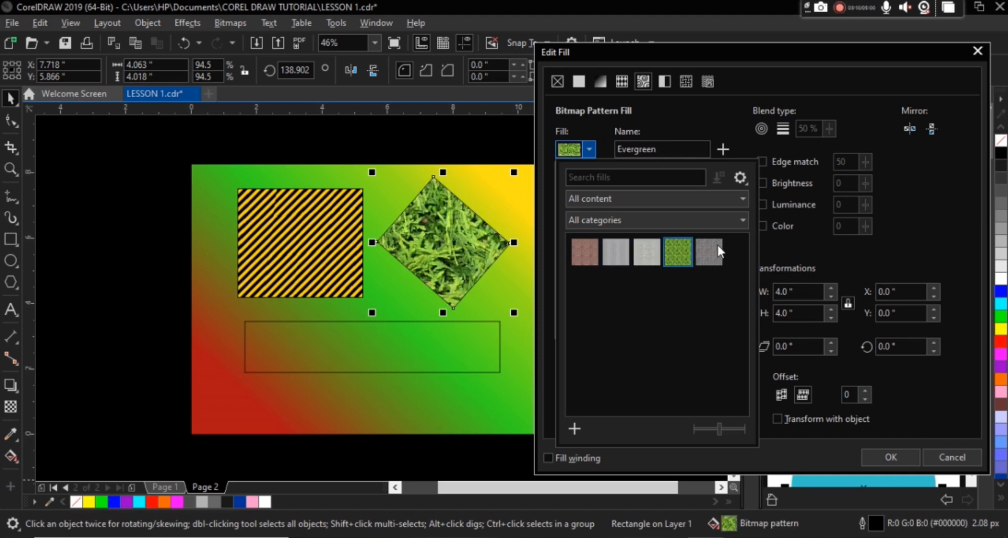
click(704, 245)
click(682, 254)
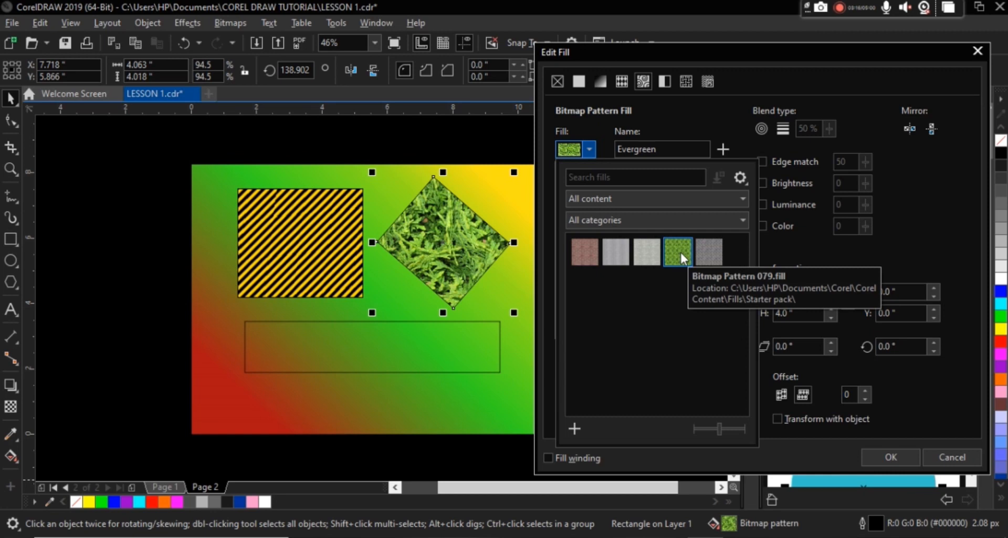
click(701, 255)
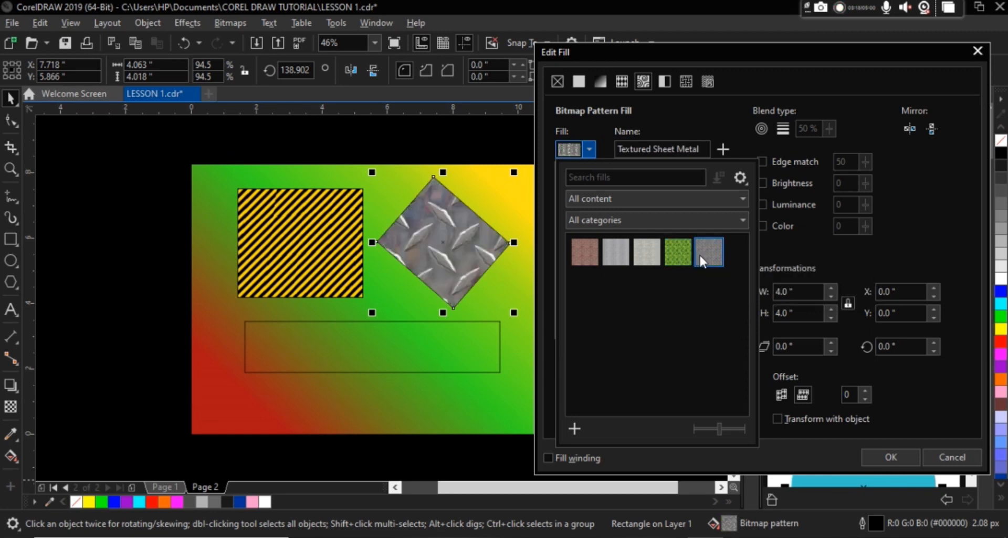
click(667, 252)
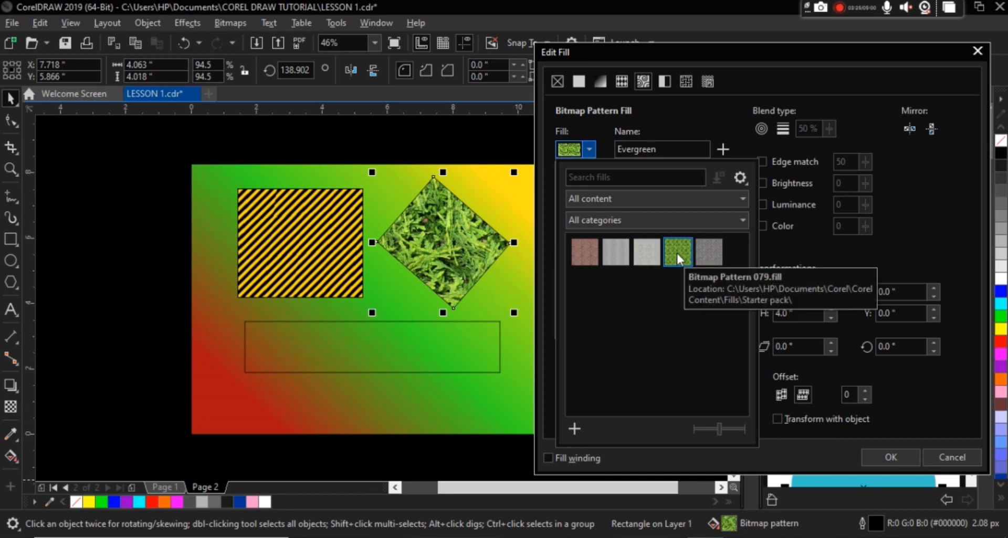
click(788, 244)
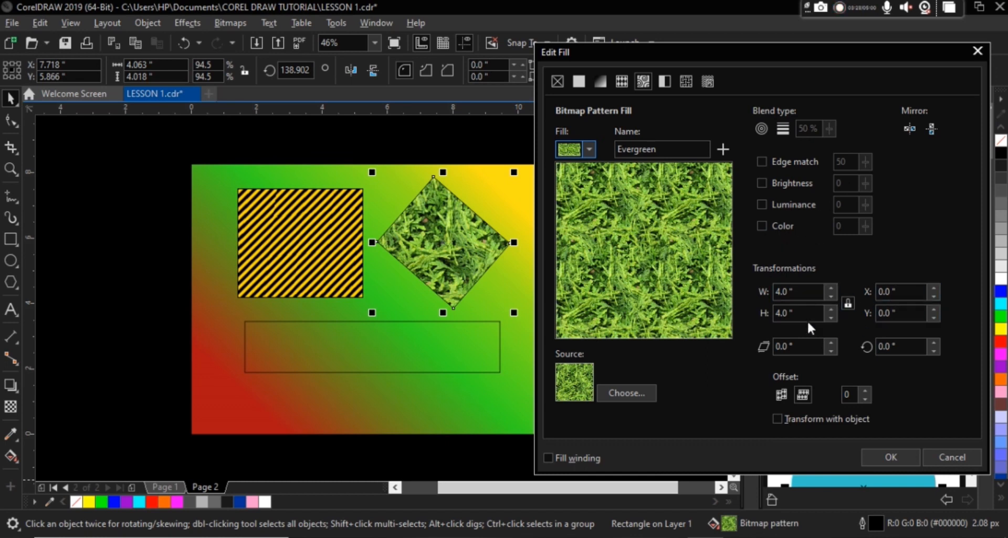
Step: Try shrinking the Evergreen pattern tiles to 3.35" wide and 3.35" high
click(832, 294)
click(833, 294)
click(833, 295)
click(833, 295)
click(833, 295)
click(832, 295)
click(833, 295)
click(833, 295)
click(833, 295)
click(833, 295)
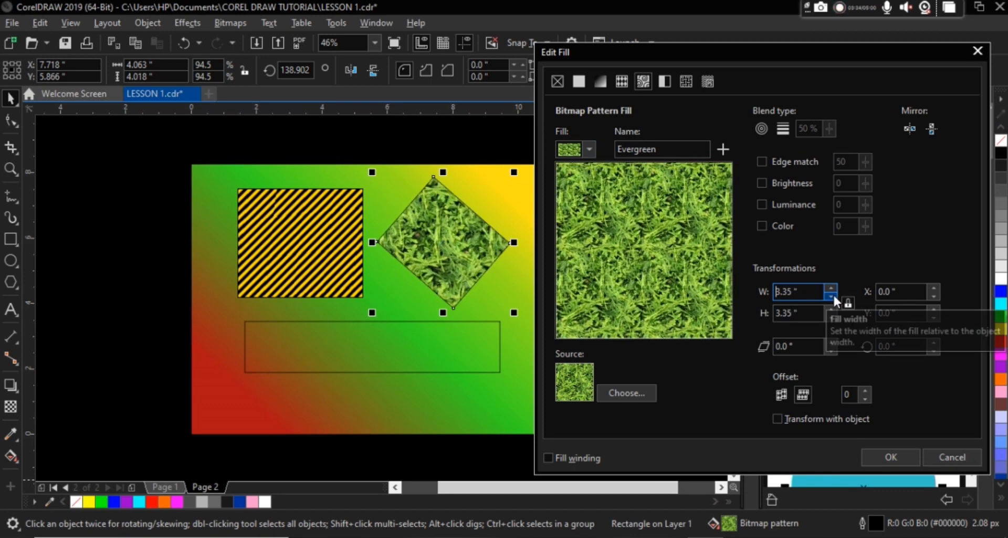
Step: Set the Evergreen pattern's tile width and height to 3.65" and apply the bitmap pattern fill
click(830, 288)
click(830, 289)
click(830, 288)
click(830, 289)
click(830, 288)
click(830, 289)
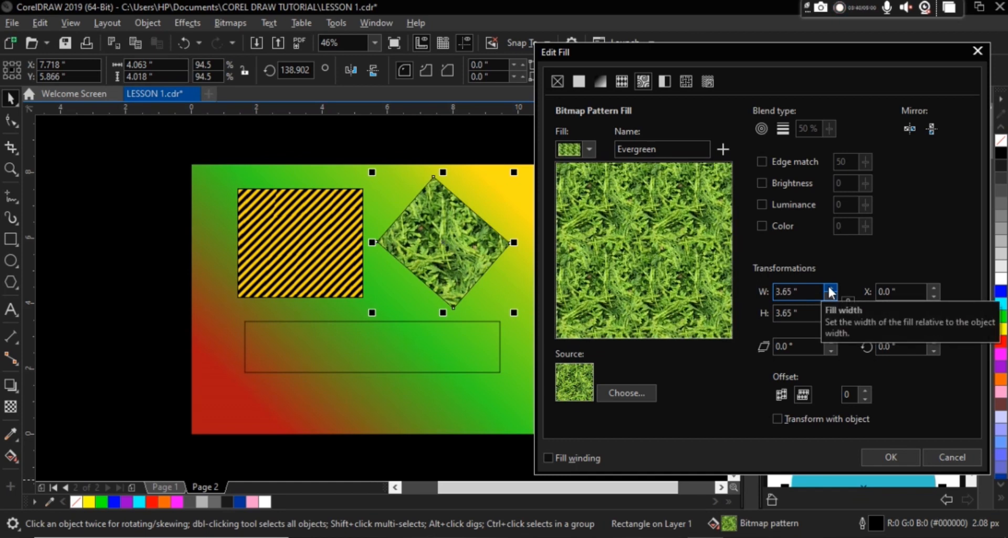
click(890, 451)
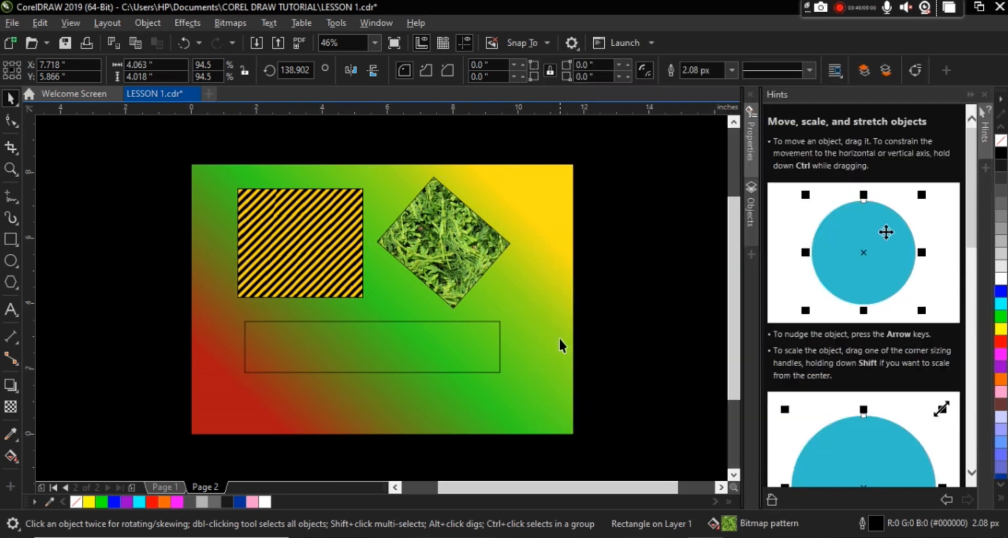
Step: Move the striped rectangle and the grass-filled tilted rectangle closer to the page's left edge
click(319, 257)
drag(318, 257, 299, 254)
drag(430, 252, 403, 243)
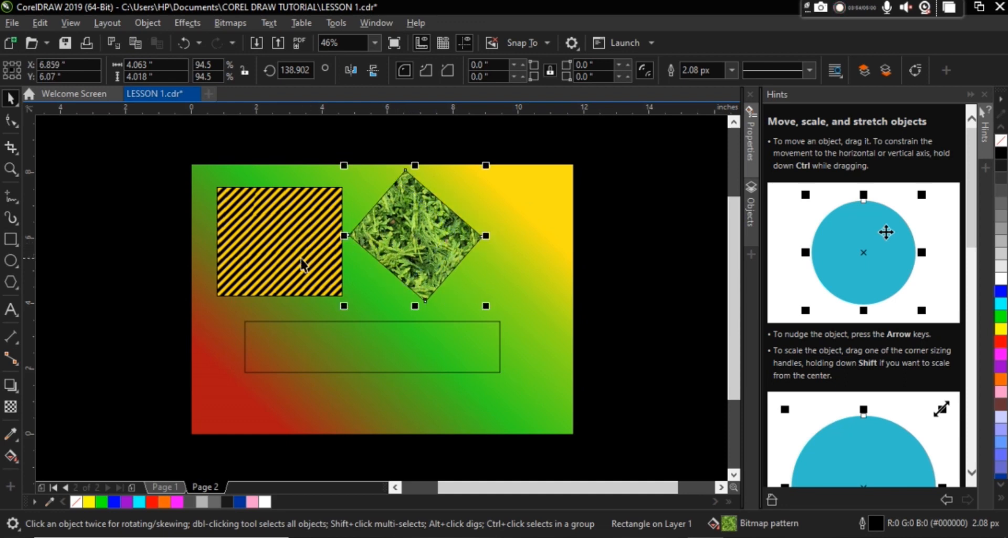
Step: Draw two narrow upright rectangles near the page's right edge, about 0.95" × 3.82" and about 0.81" × 6.83"
click(70, 237)
click(11, 239)
drag(488, 183, 519, 309)
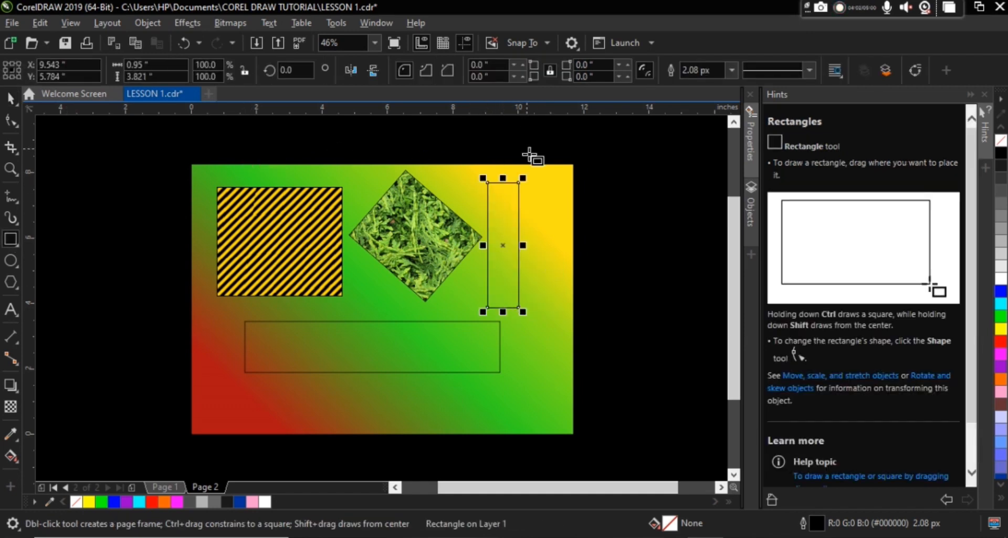
drag(541, 185, 571, 412)
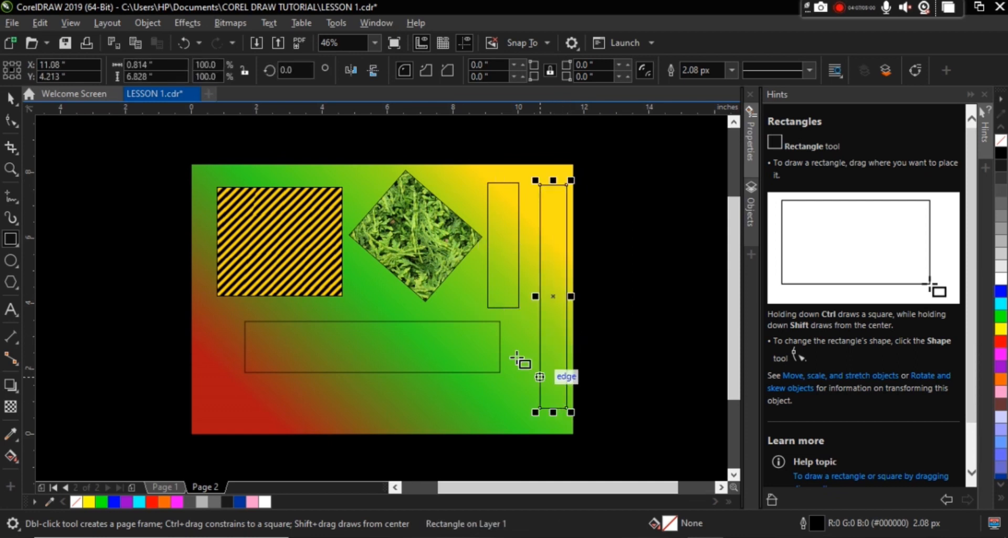
click(11, 99)
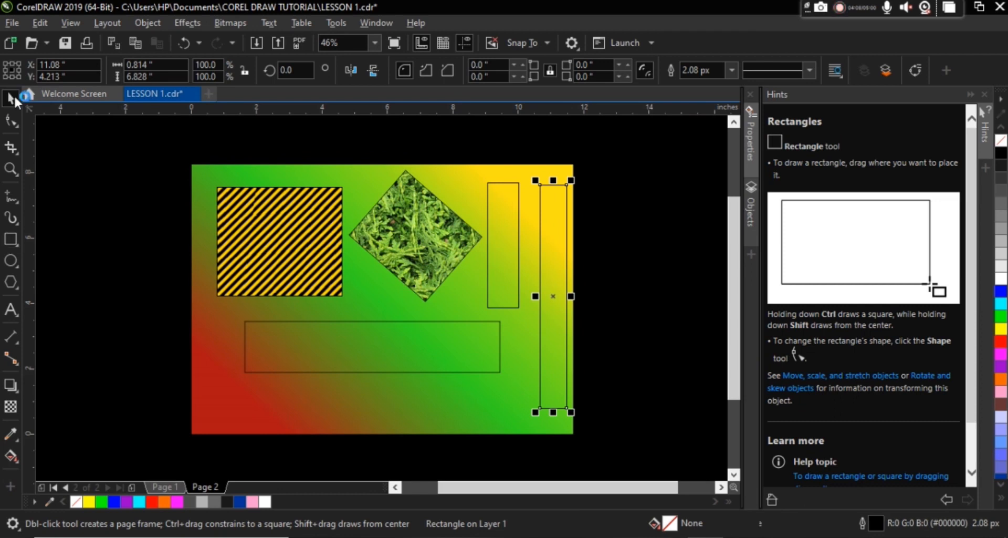
Step: Give the shorter upright rectangle a two-color pattern fill, keeping the fill settings clear of the shape
click(512, 305)
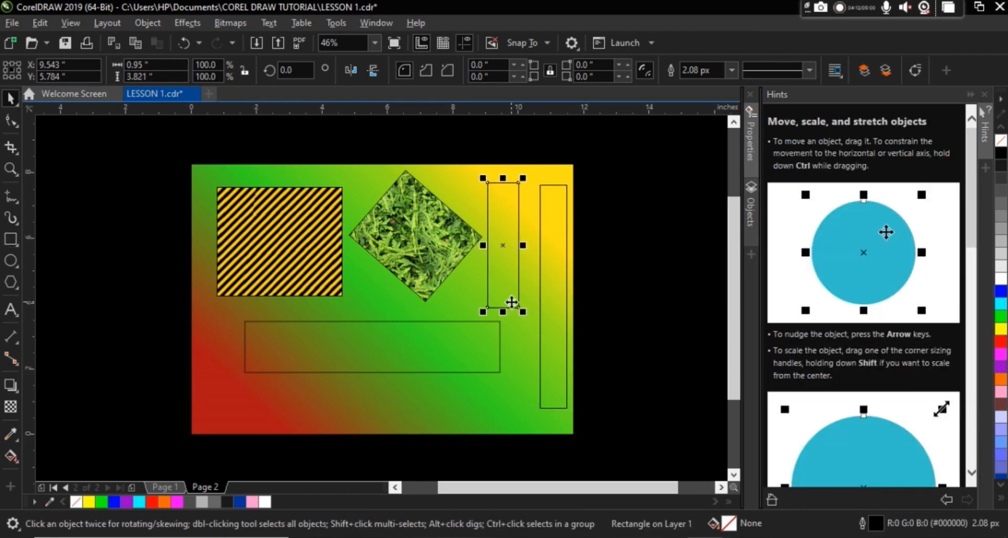
key(F11)
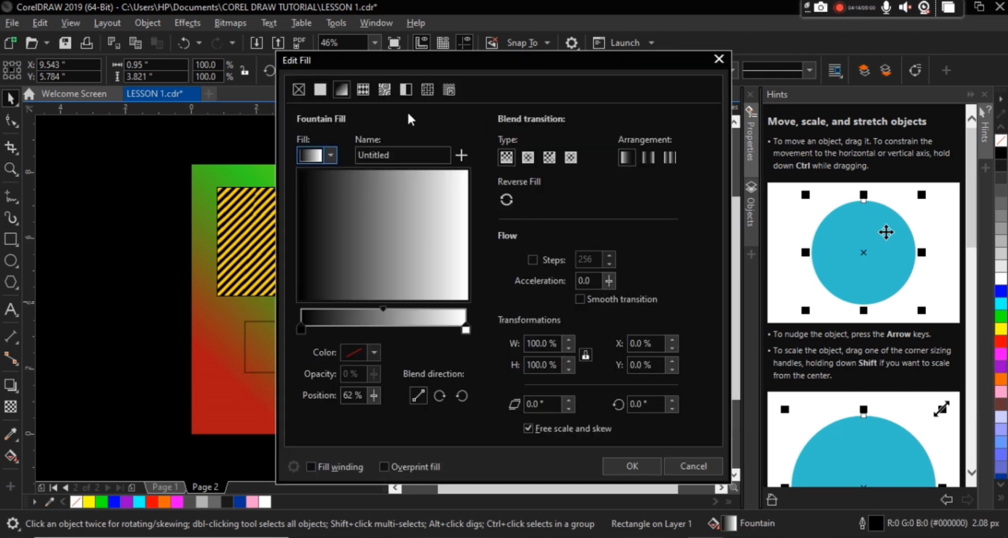
drag(441, 60, 682, 31)
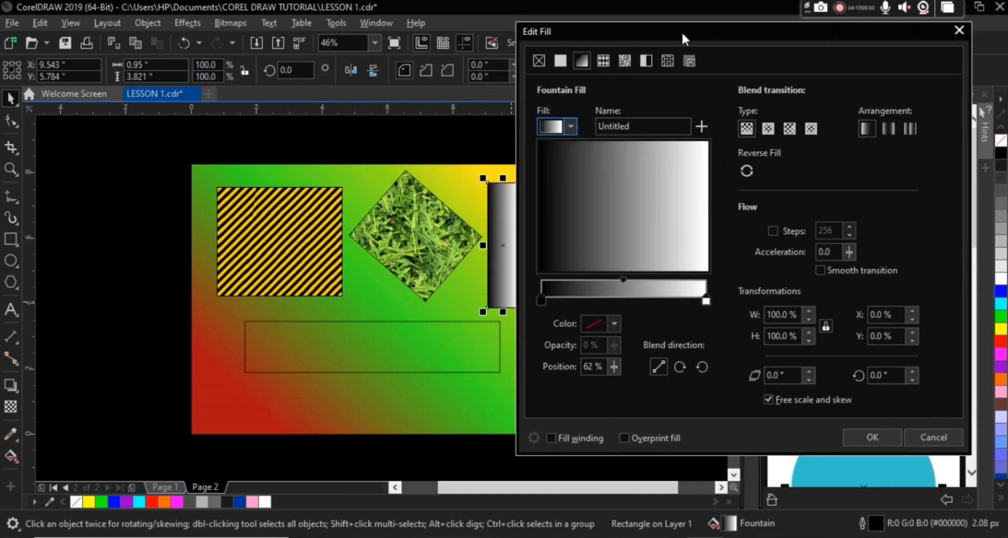
click(642, 62)
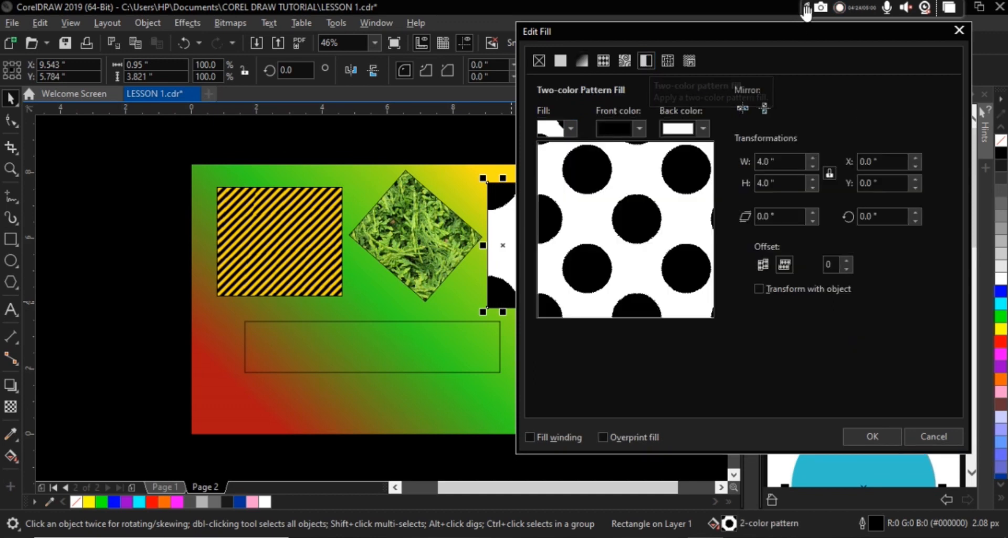
drag(803, 30, 839, 23)
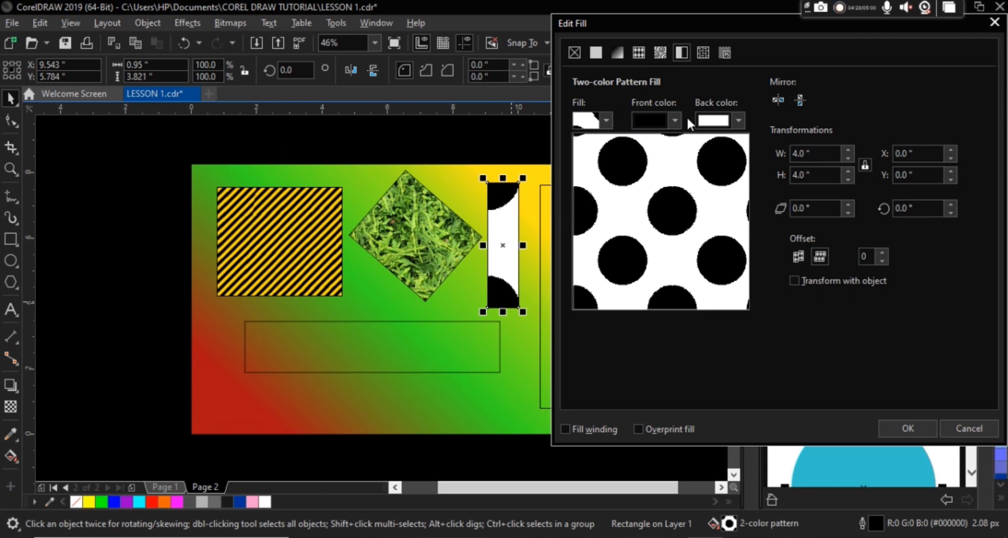
Step: Try the star, nested-square, dot, checkerboard and spade designs for the shorter upright rectangle's two-color pattern
click(608, 120)
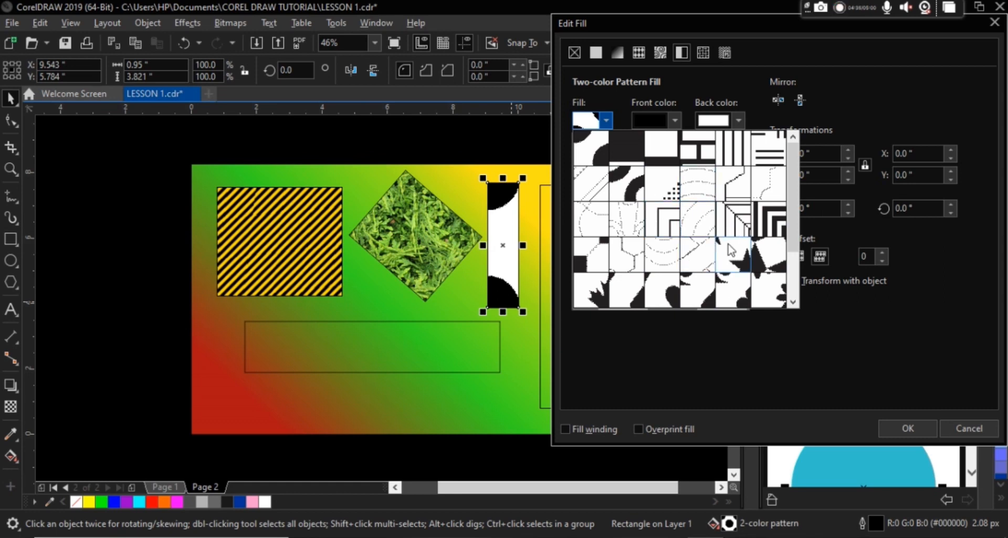
click(729, 251)
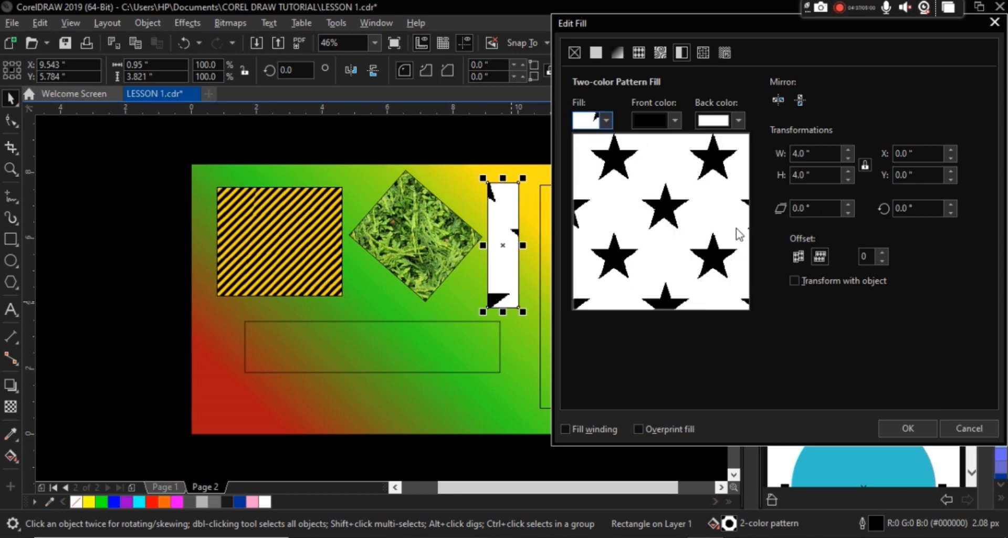
click(606, 120)
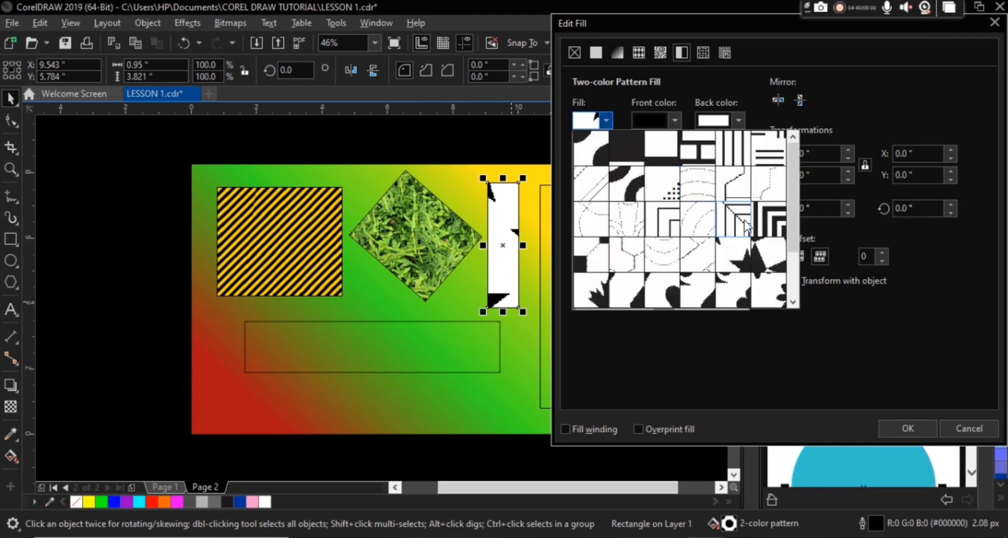
click(745, 227)
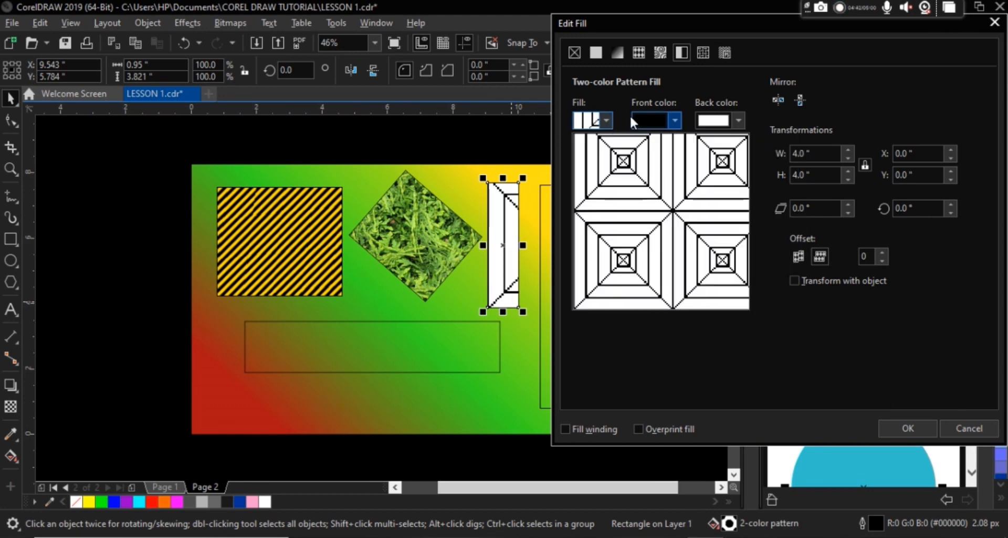
click(607, 120)
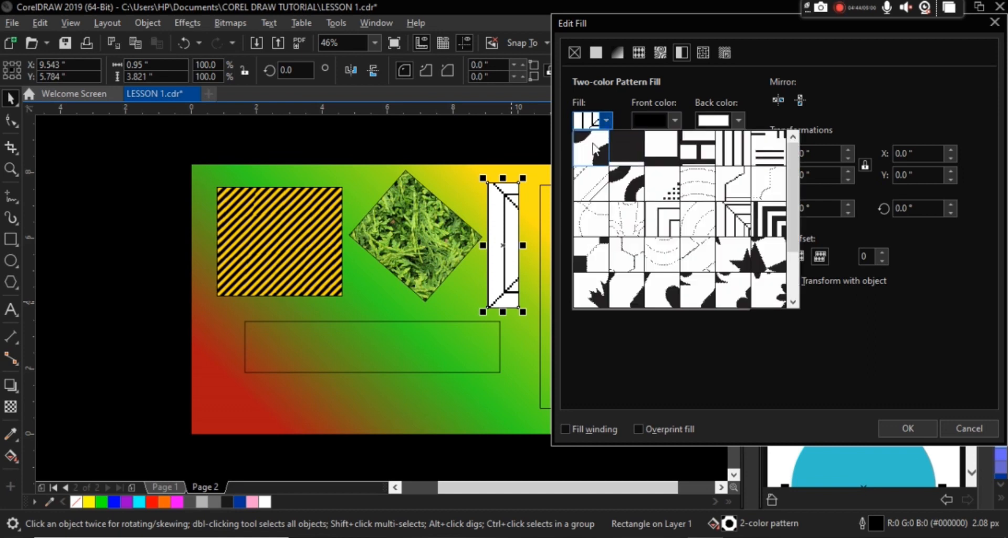
click(595, 147)
click(607, 120)
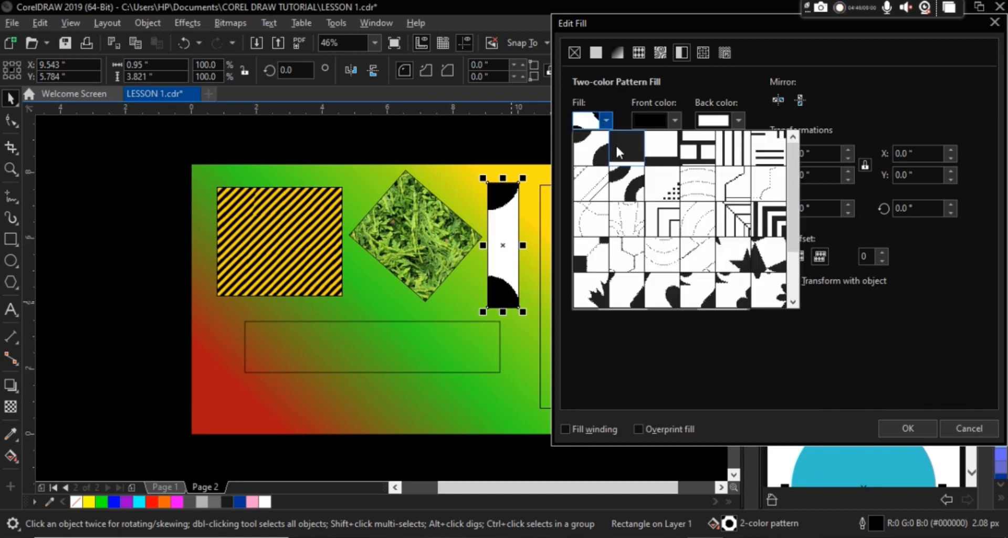
click(618, 147)
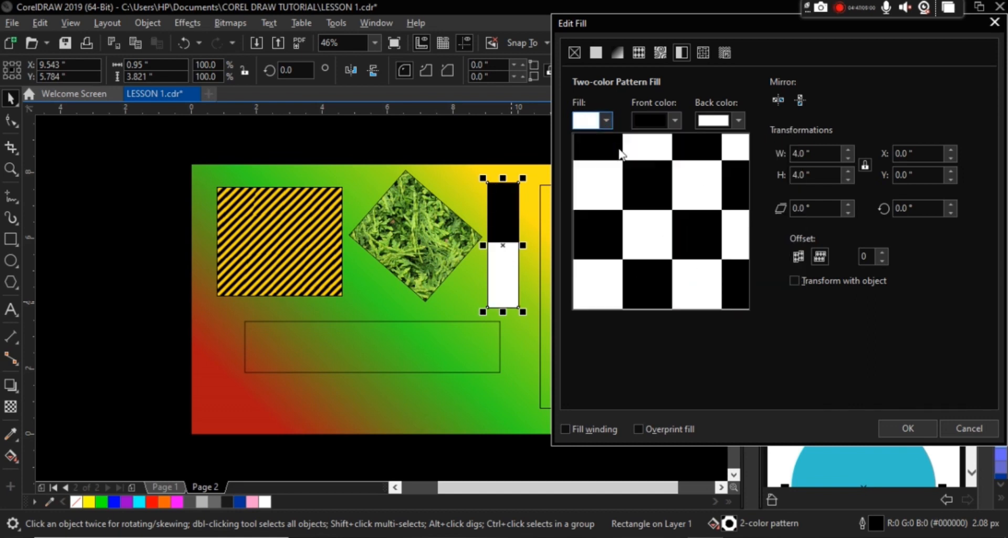
click(607, 121)
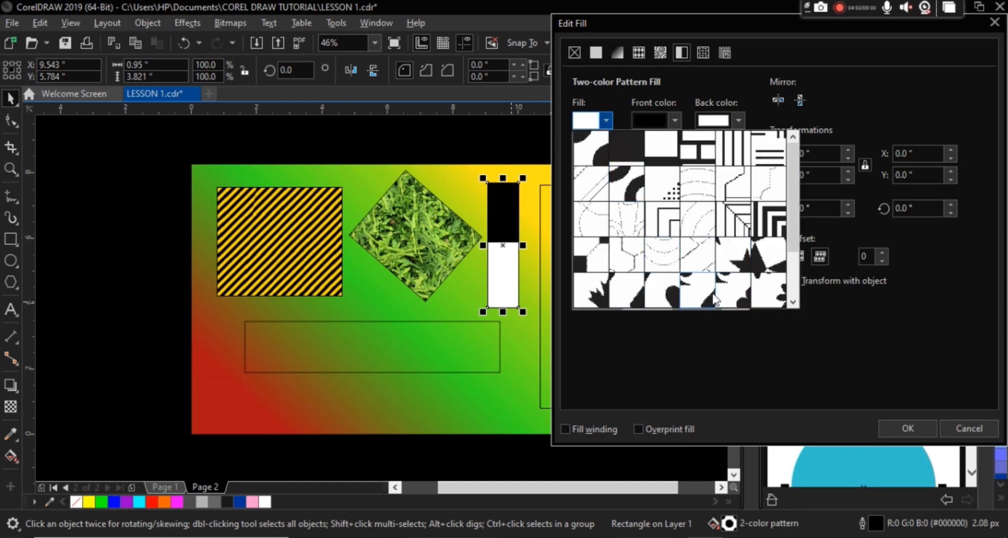
click(717, 300)
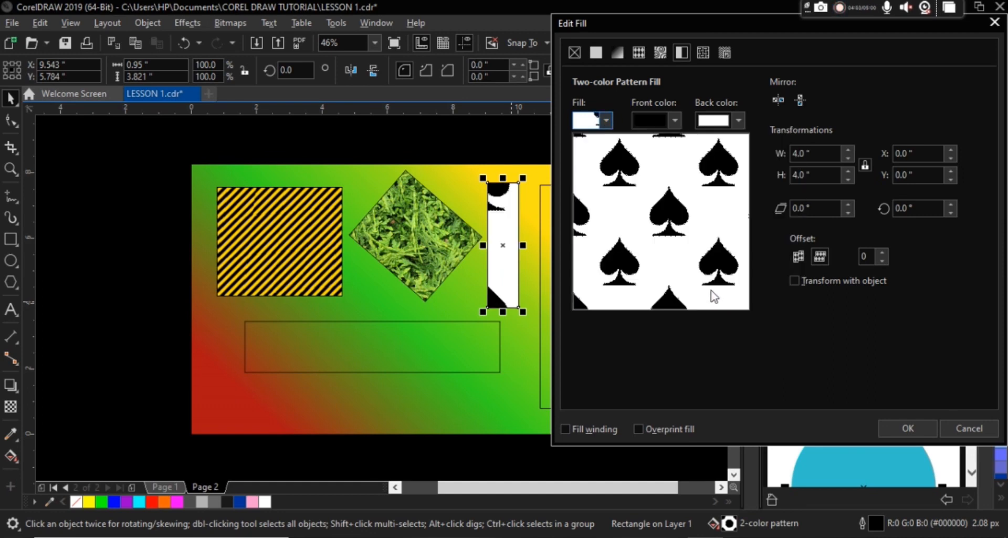
Step: Choose the star design for the two-color pattern and set its front color to bright yellow (#FFFF00)
click(607, 120)
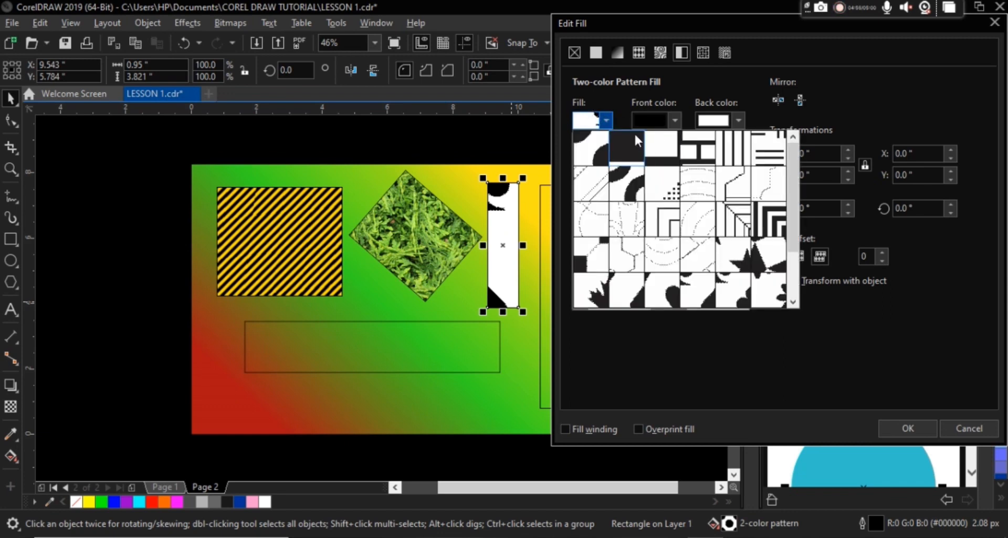
click(733, 255)
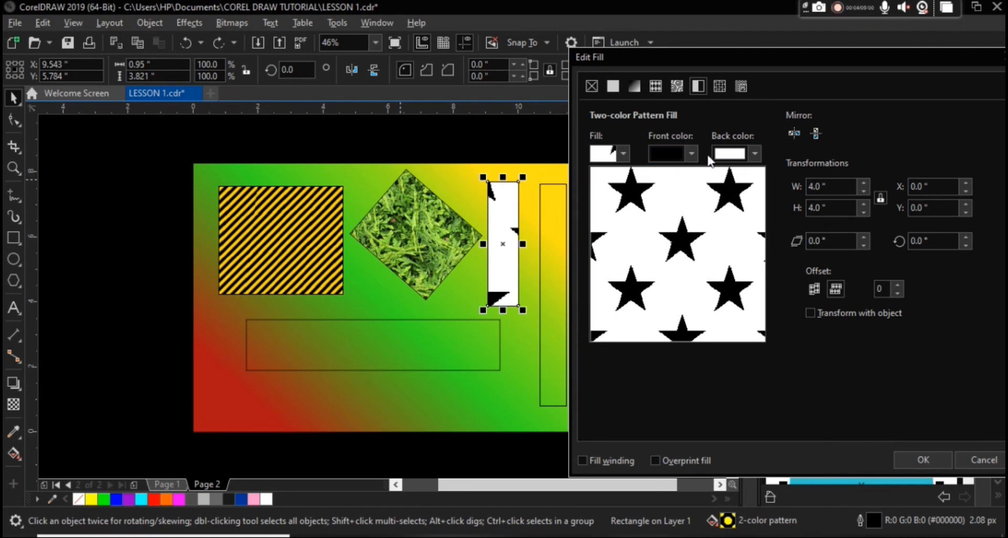
click(692, 154)
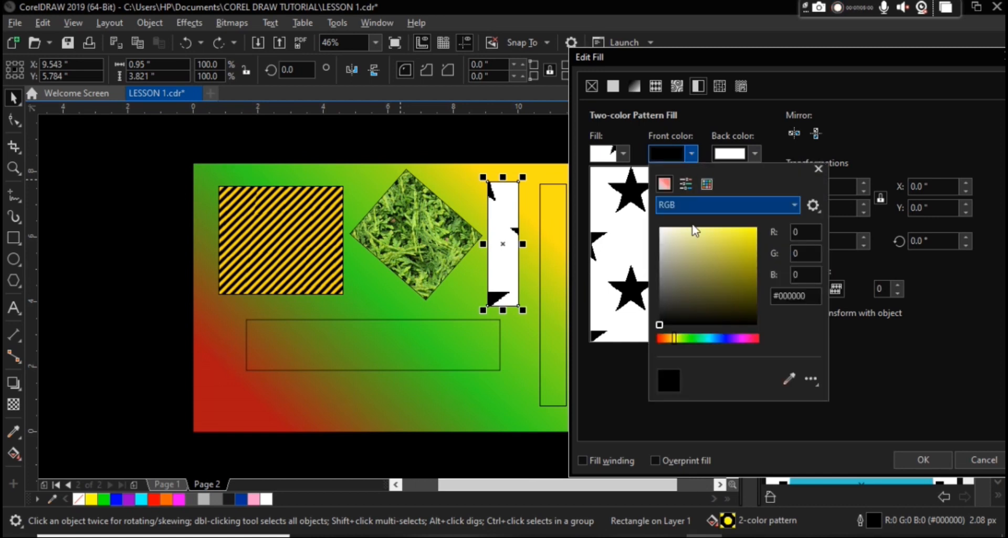
drag(691, 298, 793, 172)
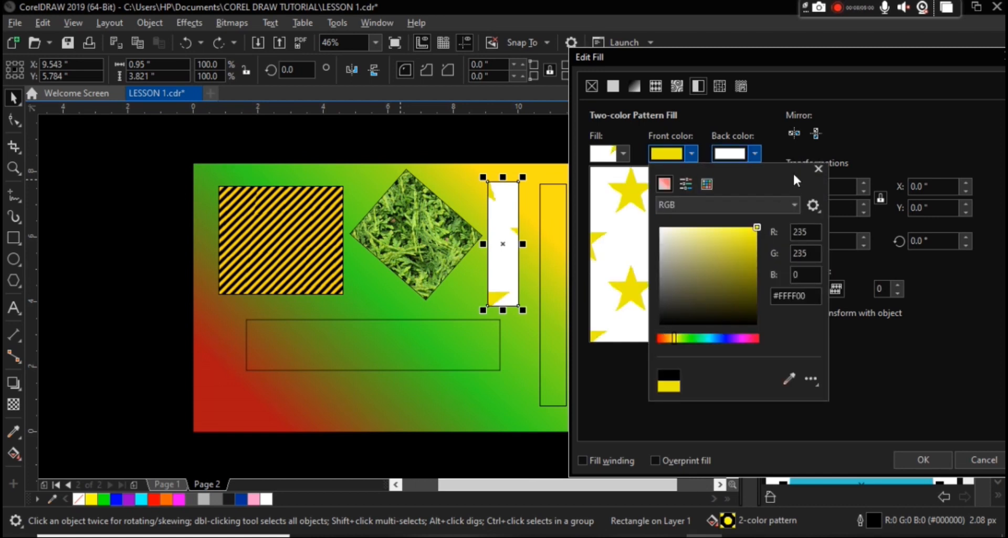
click(871, 346)
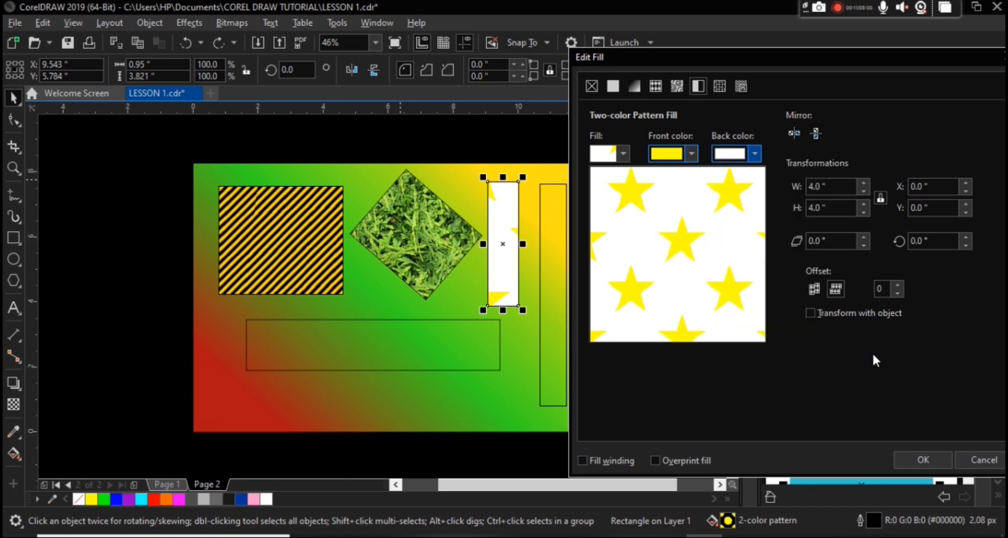
Step: Set the star pattern's back color to black
click(754, 153)
mouse_move(727, 228)
mouse_down()
mouse_move(746, 336)
mouse_move(728, 341)
mouse_up()
click(667, 365)
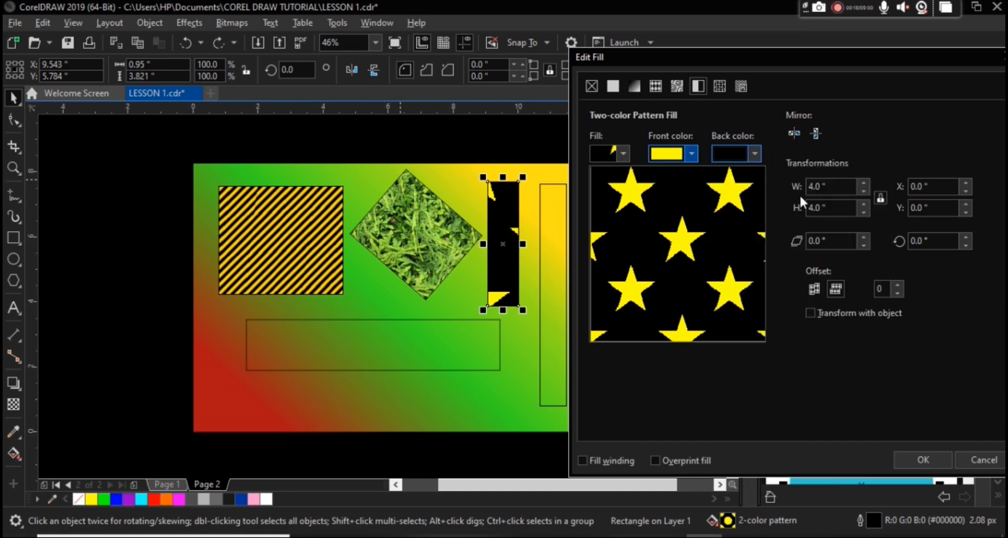
Step: Reduce the star pattern's tile width and height to 2.0"
click(863, 212)
click(863, 212)
click(863, 213)
click(863, 212)
click(864, 212)
click(863, 212)
click(864, 213)
click(863, 212)
click(864, 212)
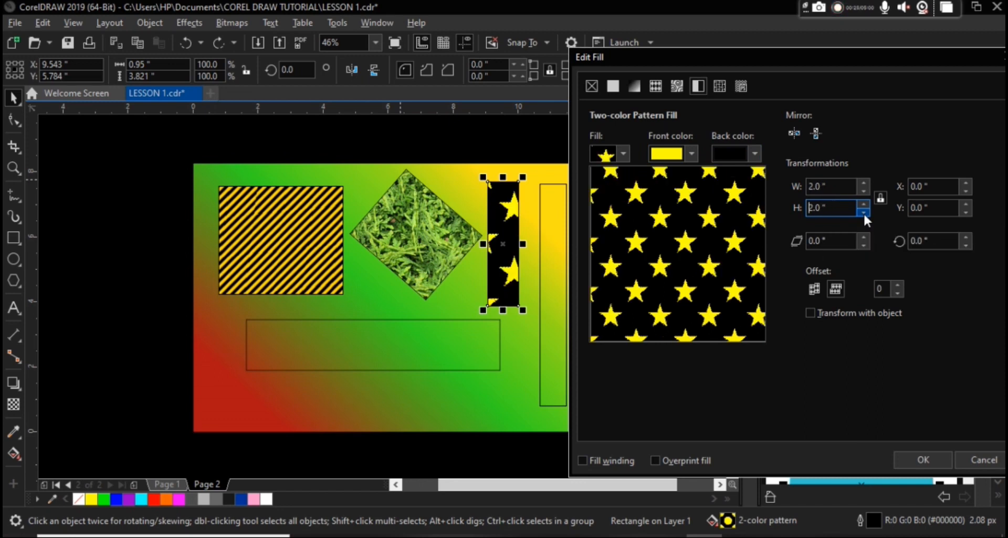
Step: Shift the star pattern inside the rectangle to an X position of -1.4" and a Y position of 0.05"
click(966, 182)
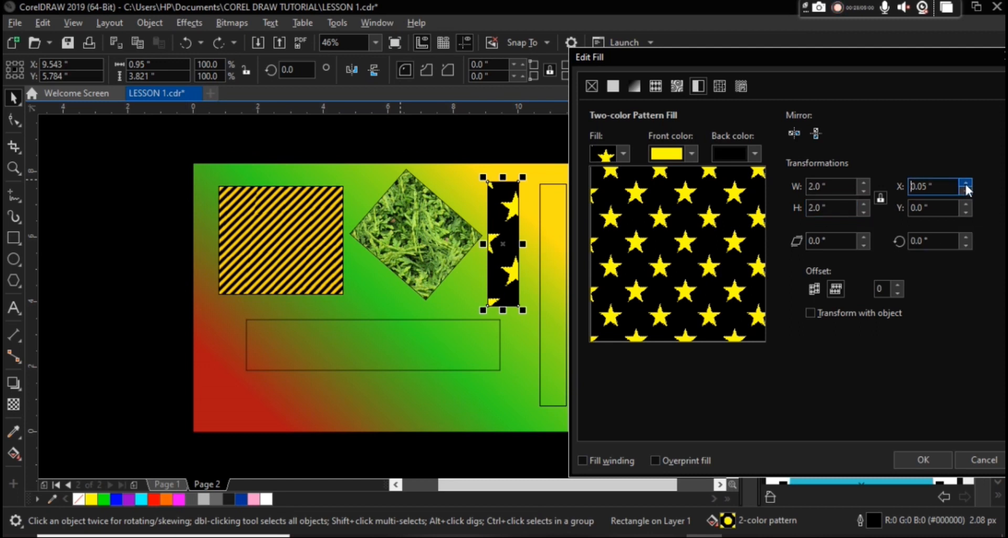
click(966, 182)
click(965, 182)
click(965, 183)
click(964, 182)
click(964, 182)
click(964, 183)
click(963, 182)
click(966, 191)
click(966, 191)
click(965, 191)
click(965, 191)
click(965, 192)
click(965, 191)
click(966, 192)
click(965, 191)
click(965, 191)
click(966, 192)
click(965, 191)
click(965, 191)
click(965, 191)
click(965, 191)
click(966, 212)
click(965, 212)
click(965, 212)
click(965, 212)
click(964, 202)
click(965, 202)
click(964, 202)
click(965, 202)
click(965, 202)
click(965, 190)
click(965, 190)
click(965, 191)
click(965, 190)
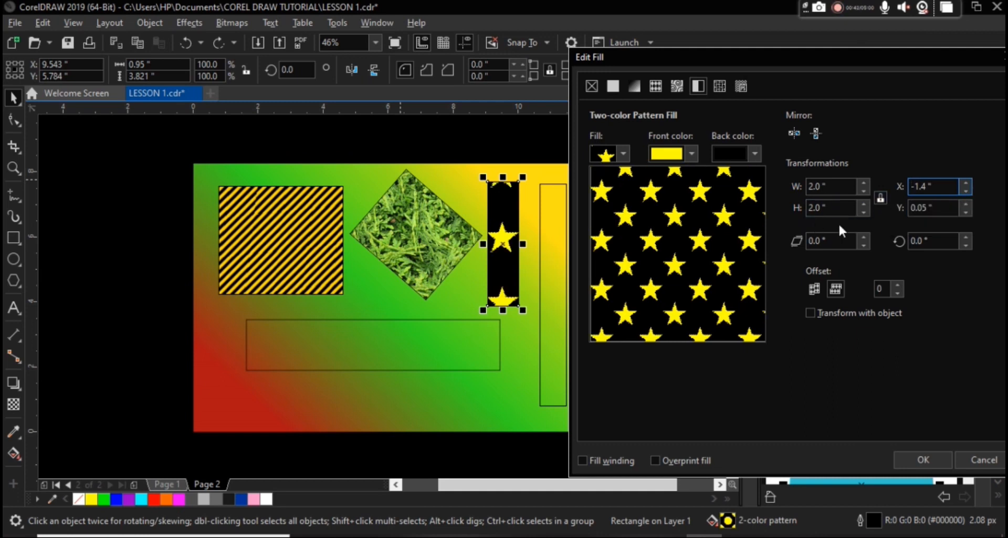
Step: Set the star pattern's tile width and height to 0.25" and apply the two-color pattern fill
click(863, 211)
click(863, 211)
click(864, 211)
click(866, 210)
click(866, 210)
click(866, 211)
click(863, 211)
click(864, 211)
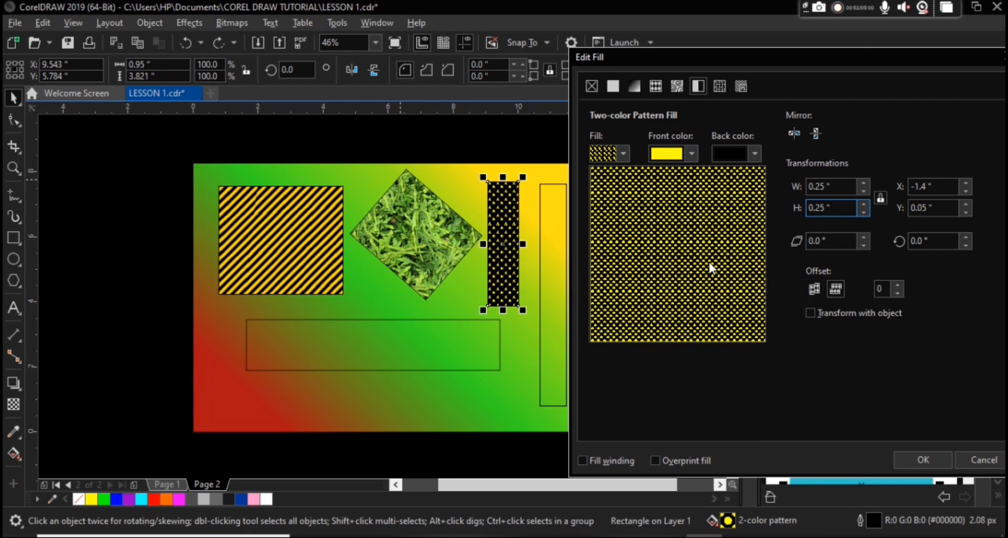
click(912, 456)
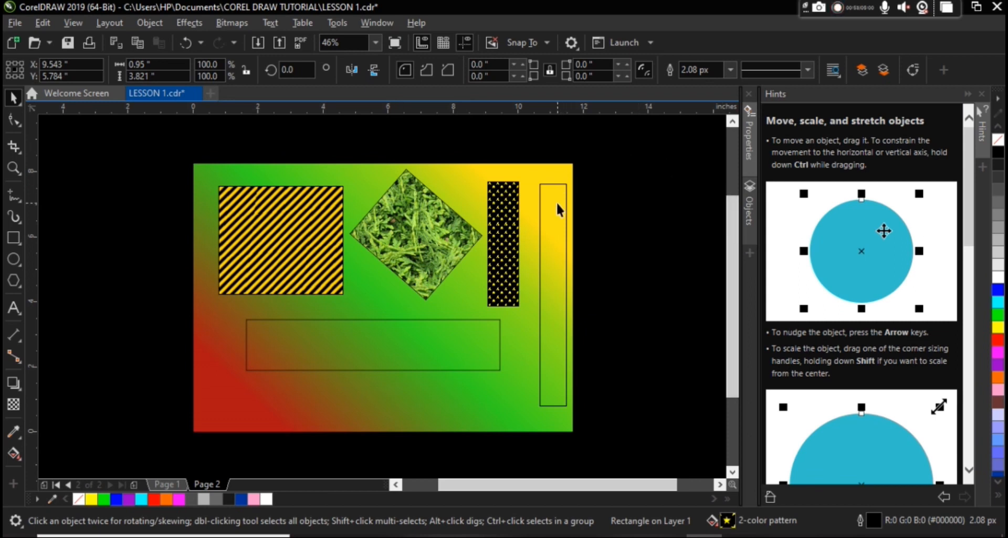
Step: Give the taller upright rectangle near the page's right edge a texture fill
click(556, 240)
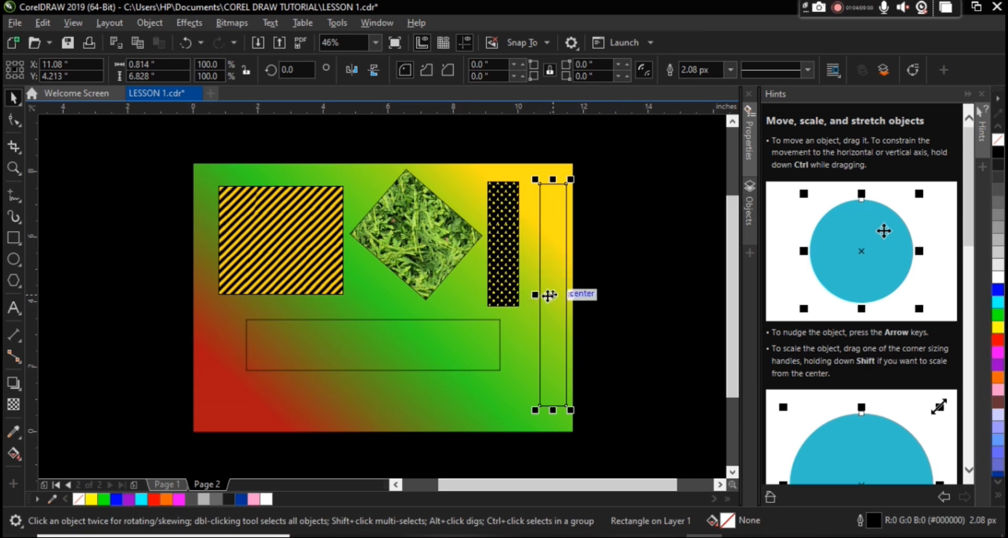
click(471, 348)
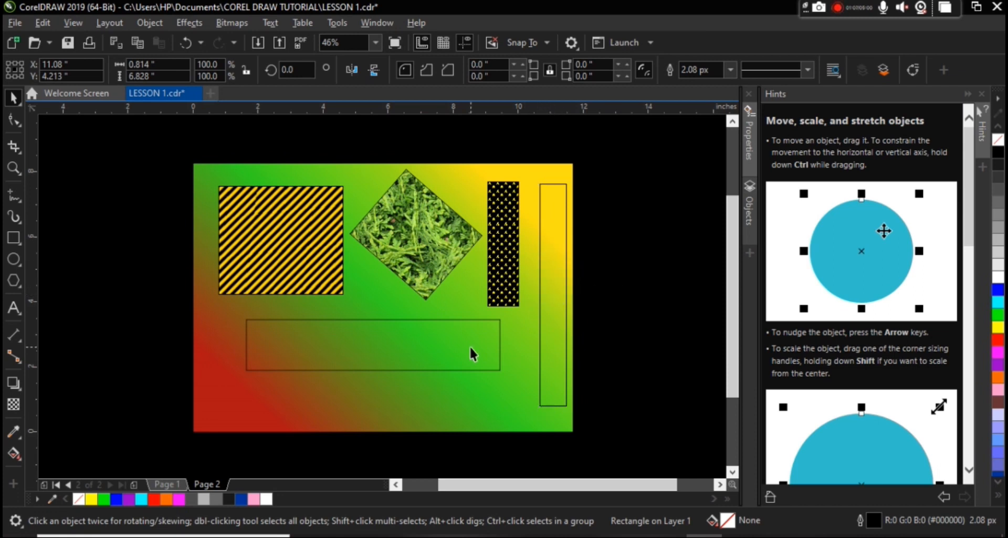
click(551, 339)
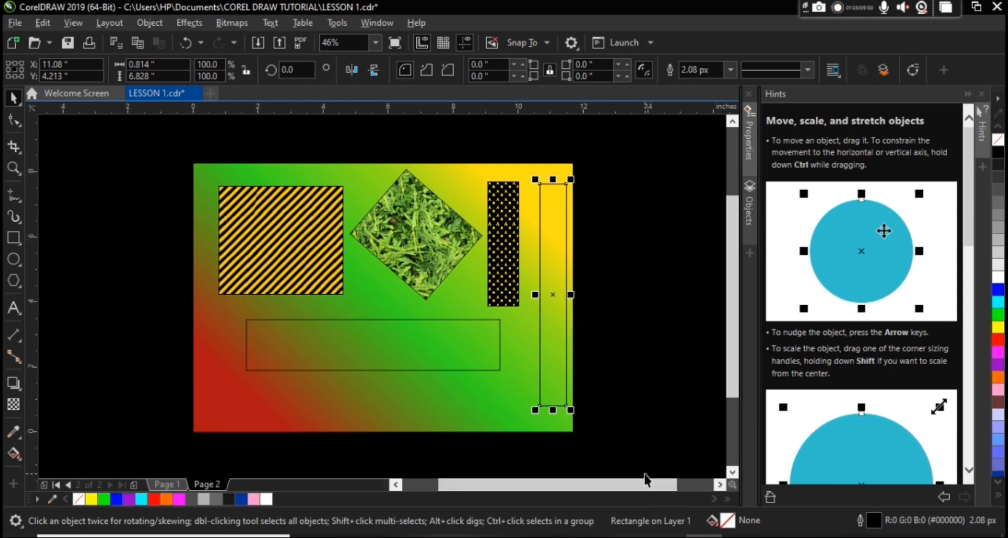
key(F11)
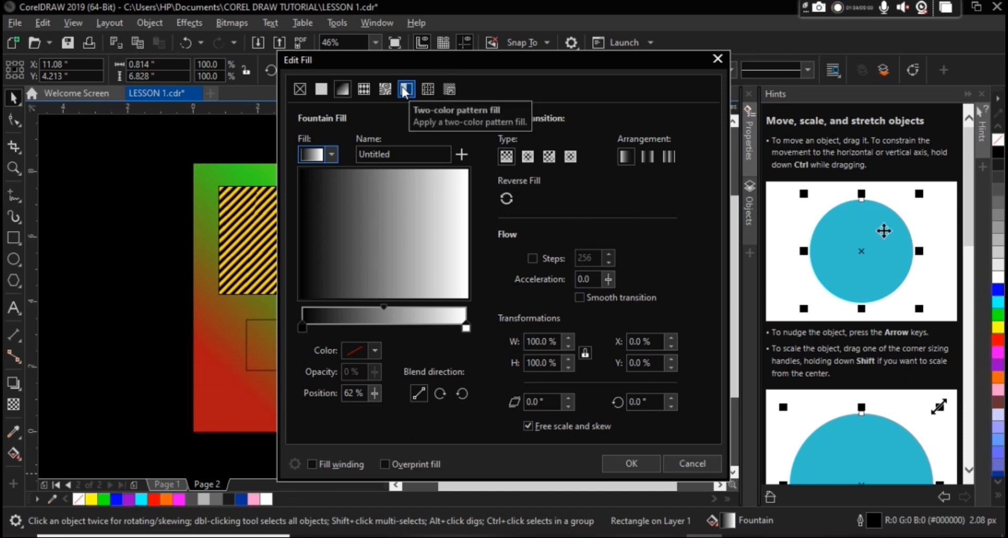
click(426, 89)
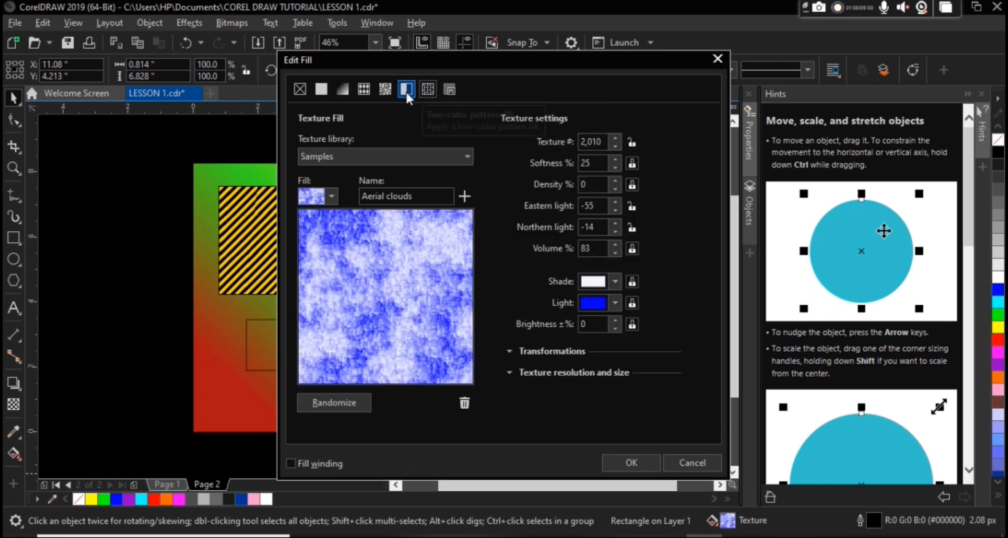
Step: Try the Clouds.Morning texture and move the fill settings clear of the tall rectangle
click(330, 192)
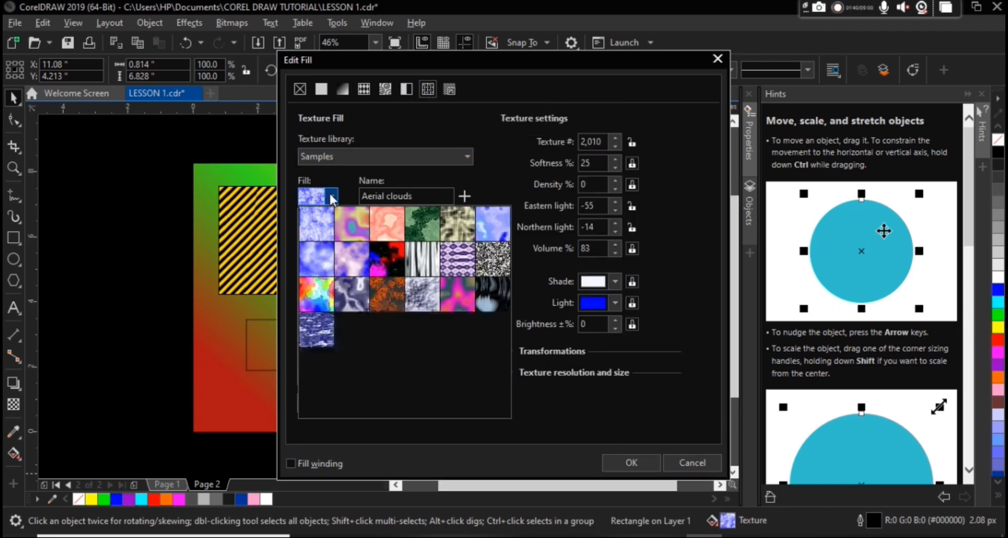
click(339, 250)
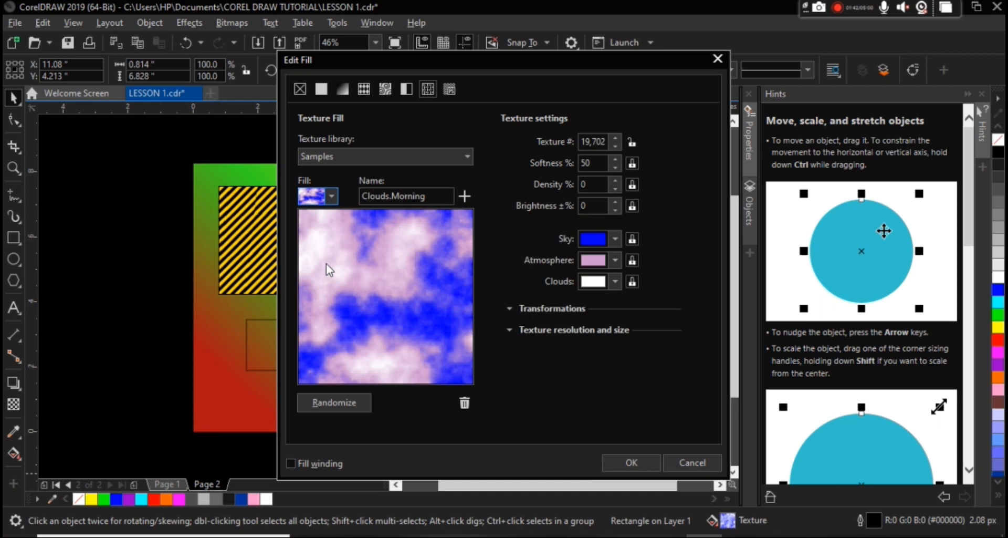
click(333, 197)
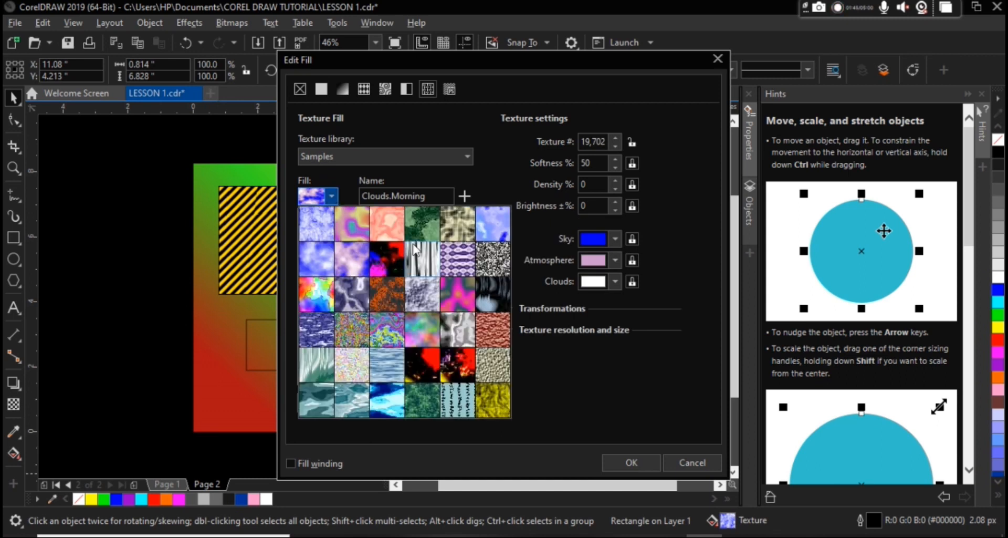
click(550, 55)
drag(623, 65, 405, 73)
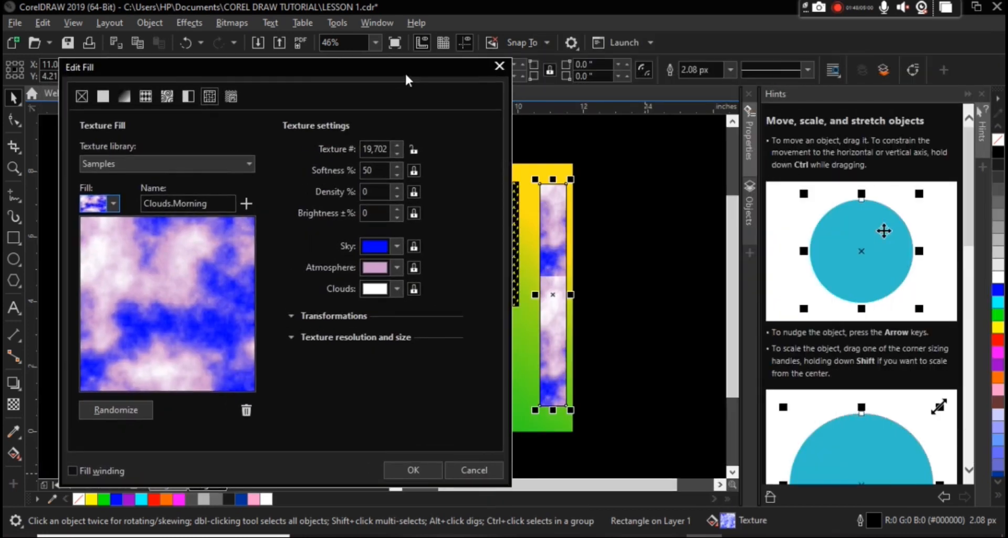
Step: Check the available texture libraries, then try the Banded malachite and Ocean water textures from Samples
click(130, 163)
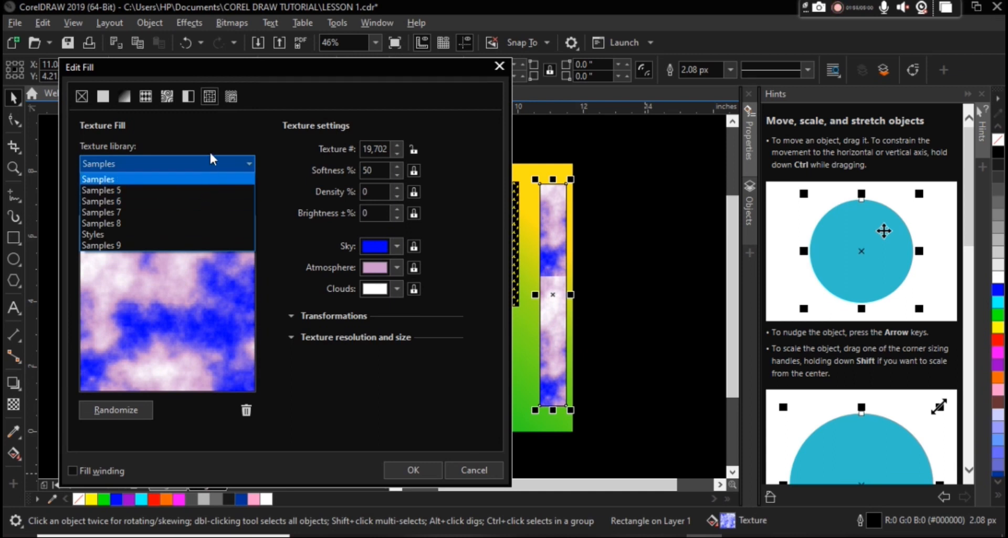
click(216, 133)
click(114, 203)
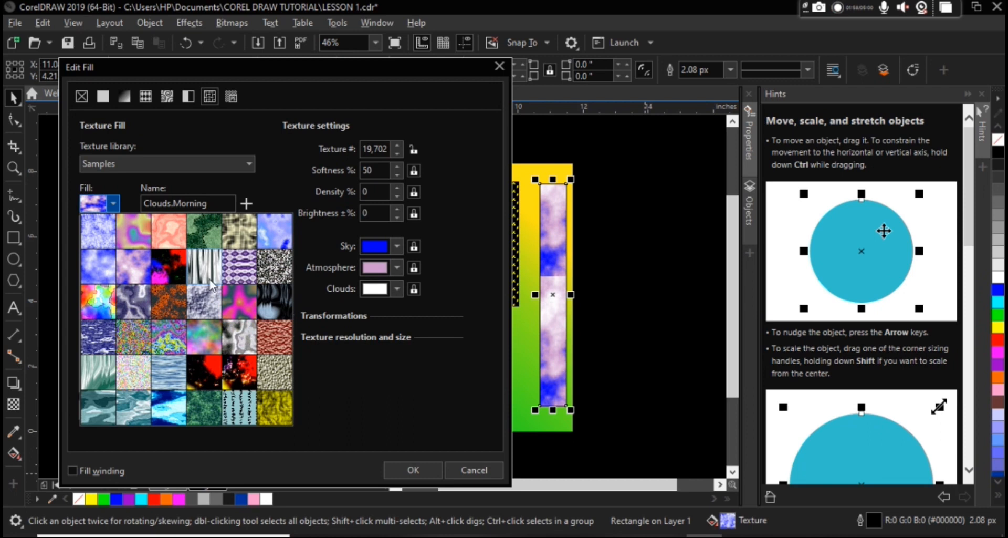
click(207, 238)
click(109, 206)
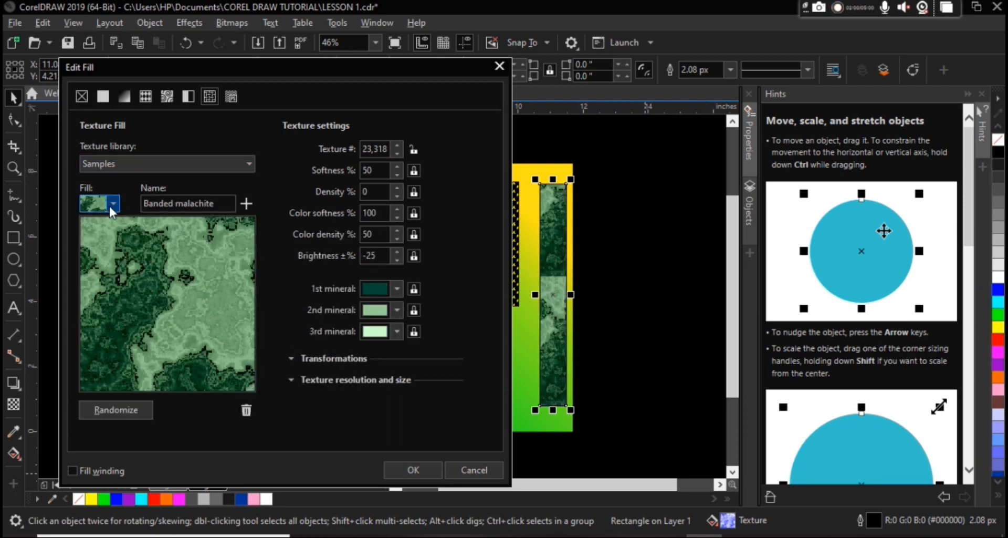
click(100, 323)
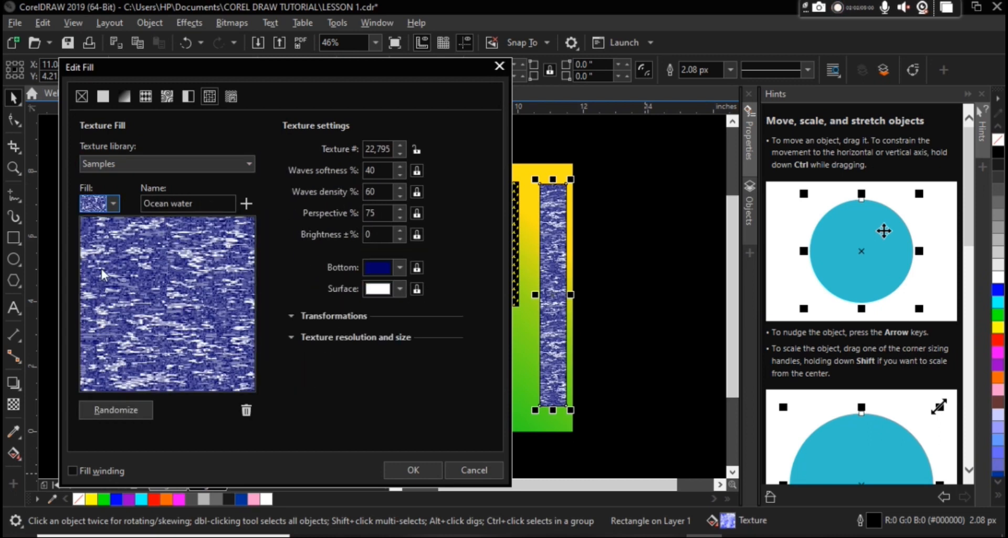
Step: Choose the Vegetation texture from the Samples library for the tall rectangle
click(112, 205)
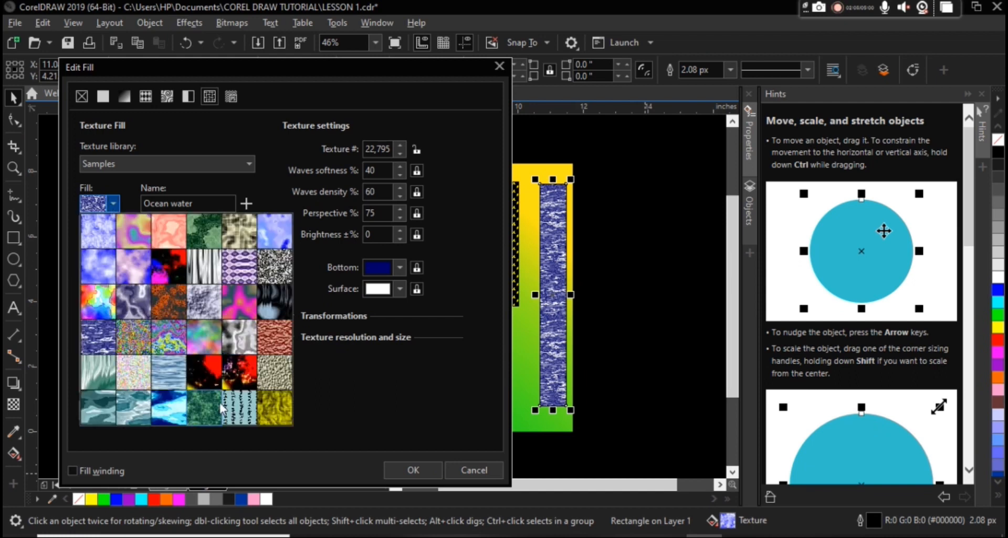
click(213, 408)
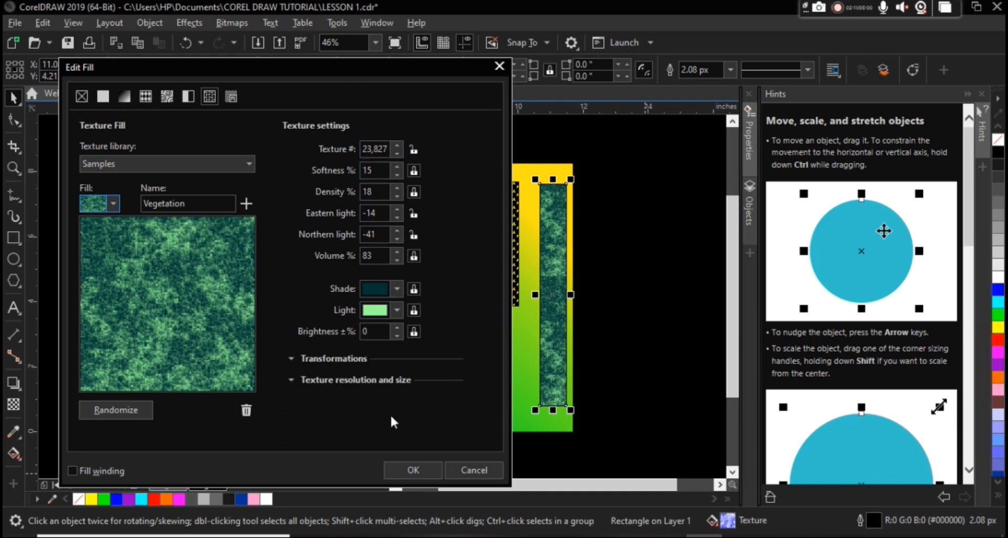
Step: Apply the texture fill, then give the wide unfilled rectangle a PostScript fill and move the fill settings clear of it
click(409, 463)
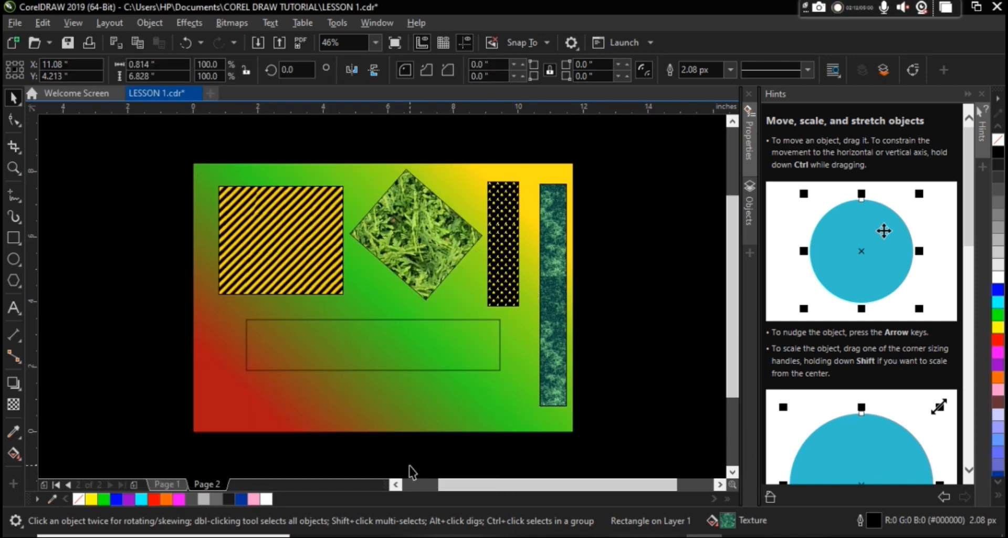
click(397, 343)
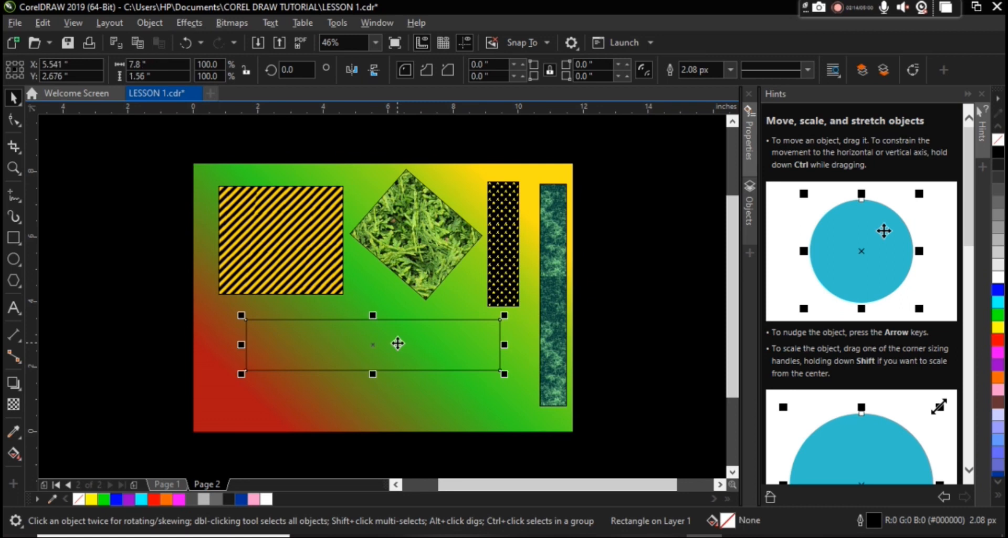
key(F11)
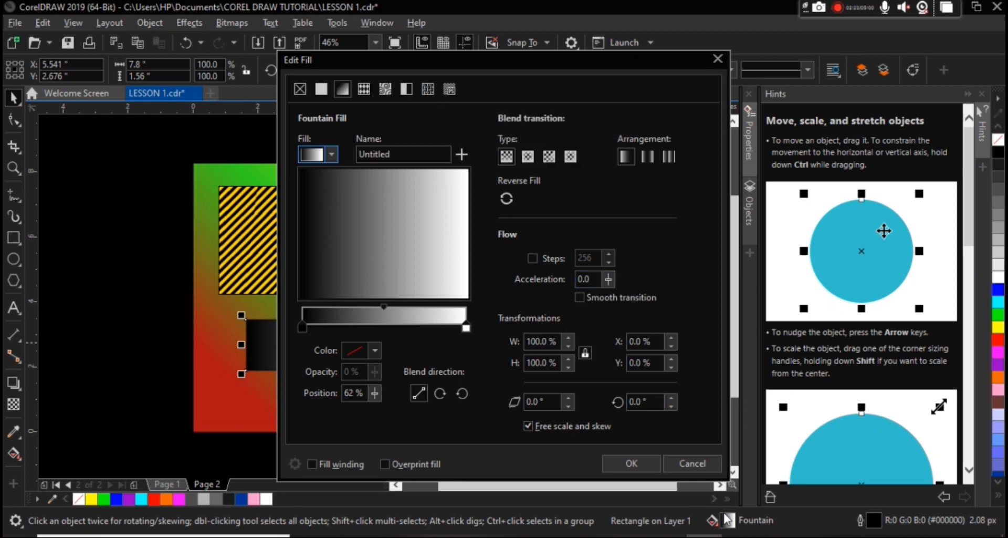
click(451, 89)
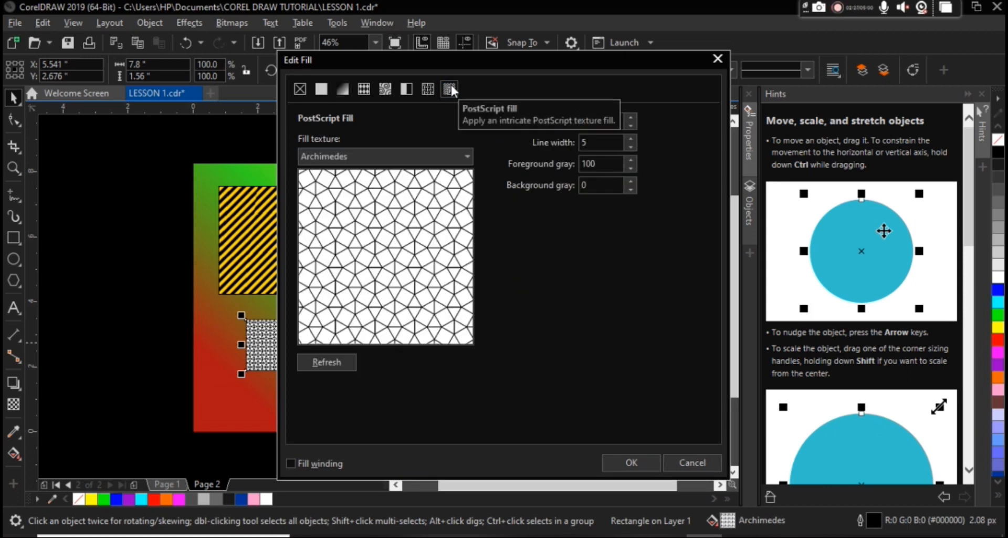
drag(559, 59, 818, 69)
Step: Try the Hatching and Impact PostScript textures on the wide rectangle
click(724, 165)
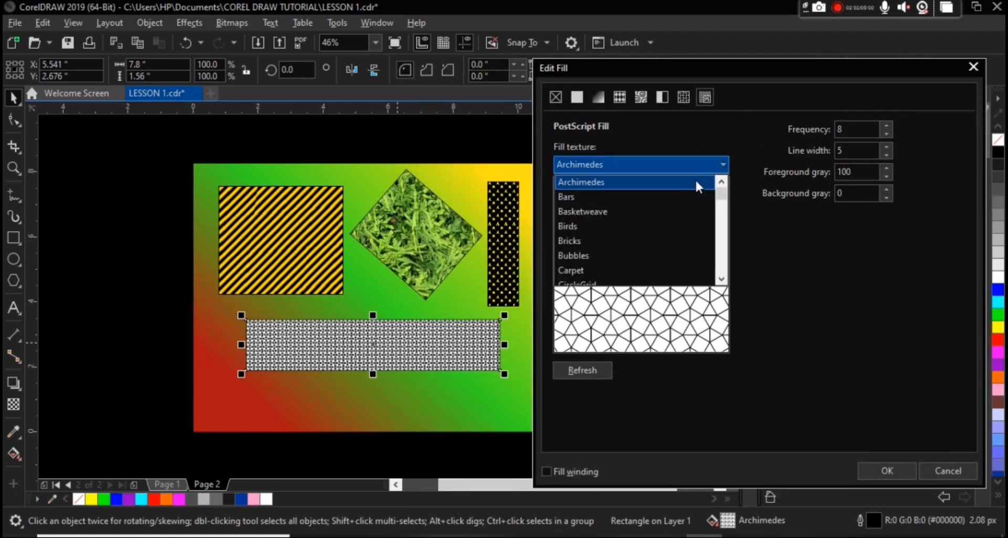
click(722, 280)
click(722, 280)
click(722, 280)
click(722, 280)
click(722, 280)
click(722, 280)
click(722, 280)
click(722, 280)
click(722, 280)
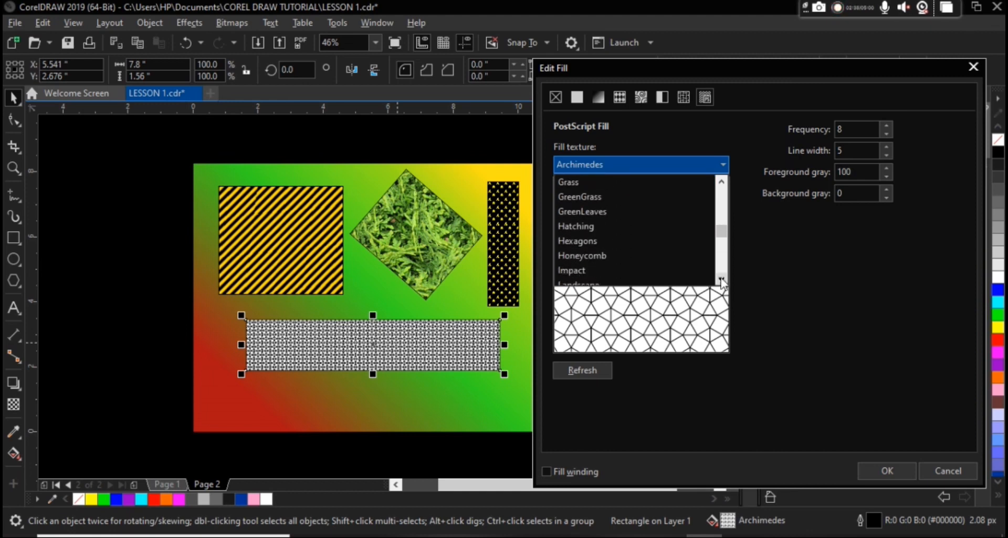
click(565, 254)
click(585, 226)
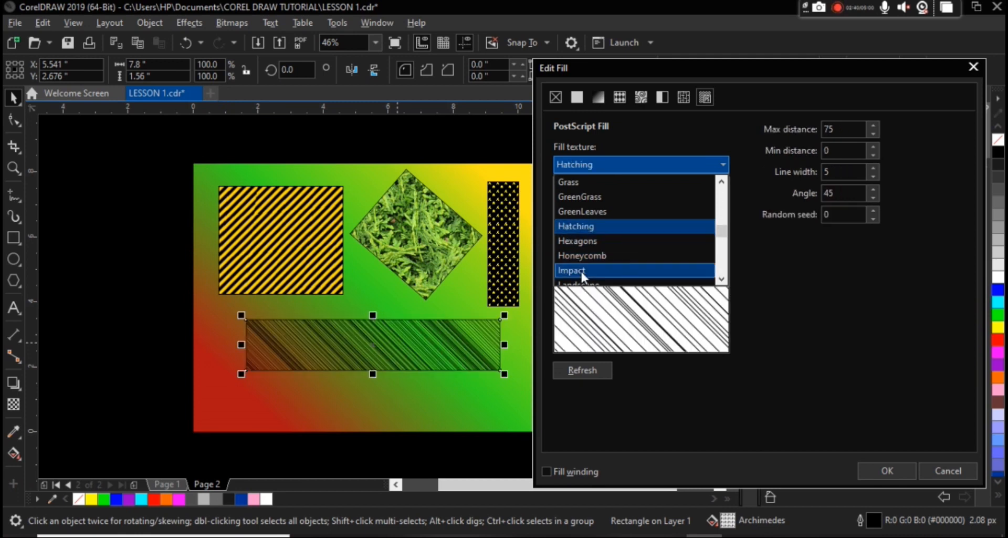
click(582, 270)
Step: Try the Octagons, Mesh and Motifs PostScript textures on the wide rectangle
scroll(635, 252, down, 2)
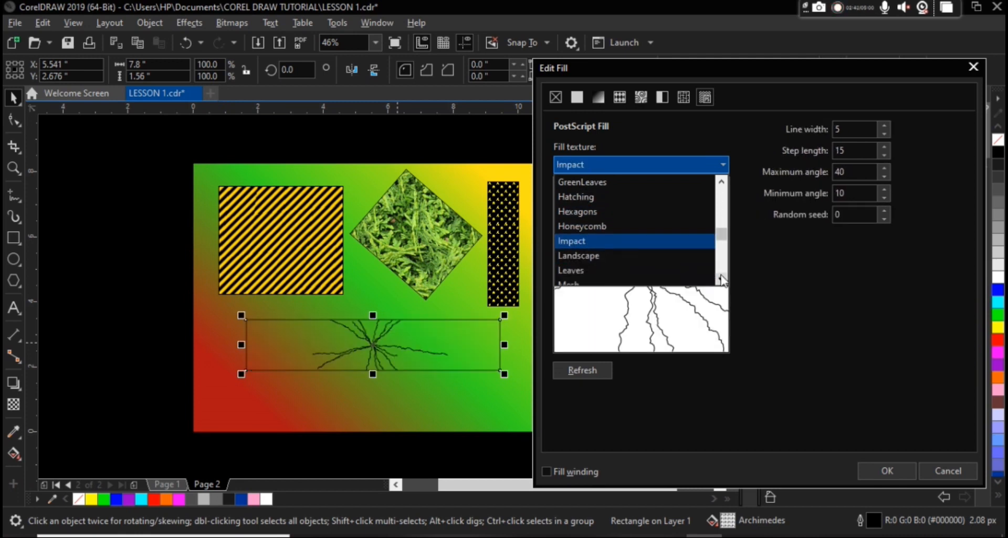
click(578, 257)
click(581, 269)
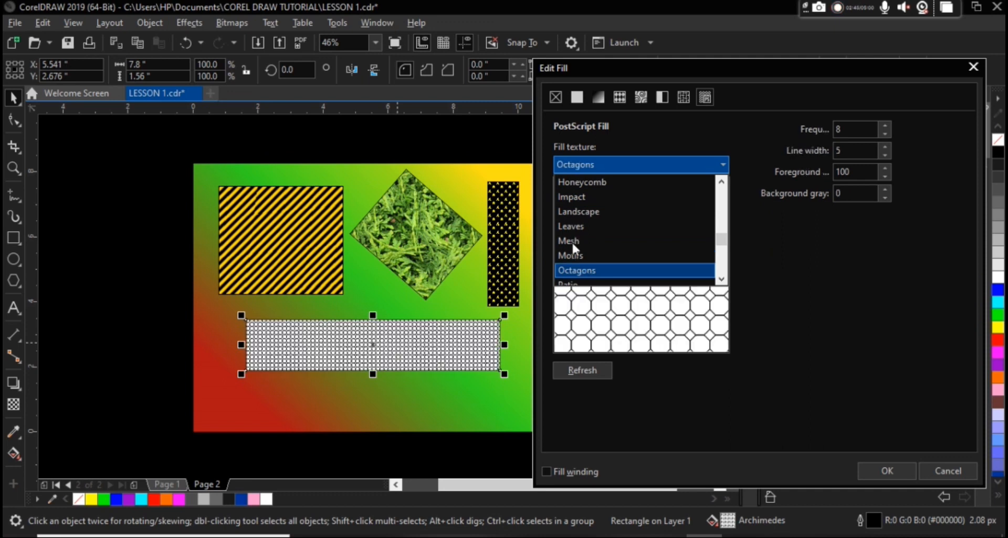
click(569, 237)
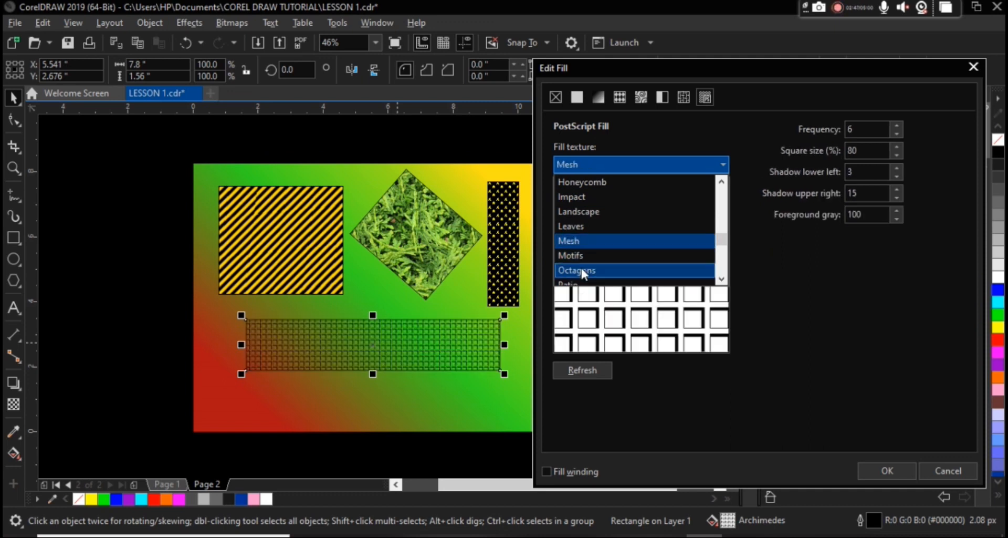
click(582, 269)
click(572, 254)
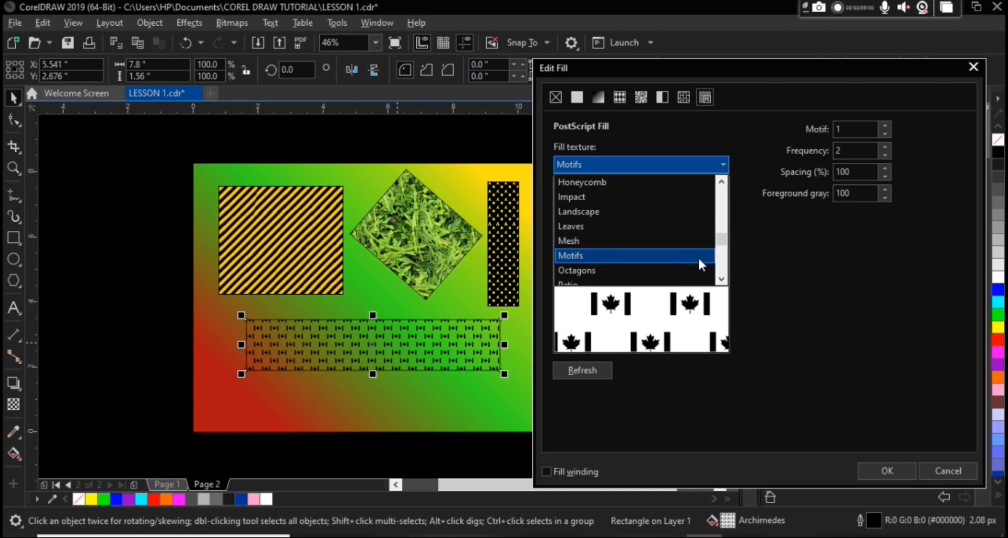
Step: Choose the Honeycomb PostScript texture for the wide rectangle
key(h)
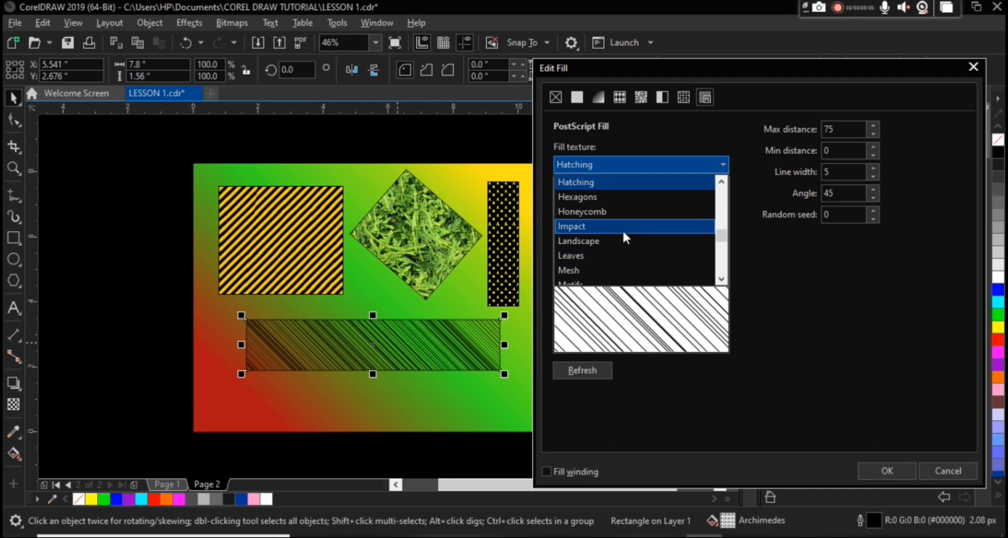
click(610, 211)
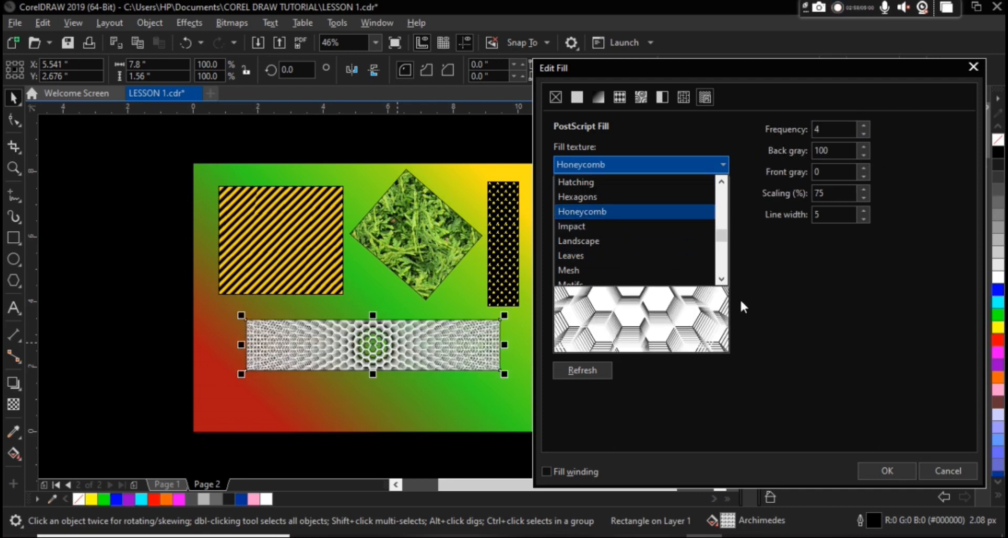
click(792, 273)
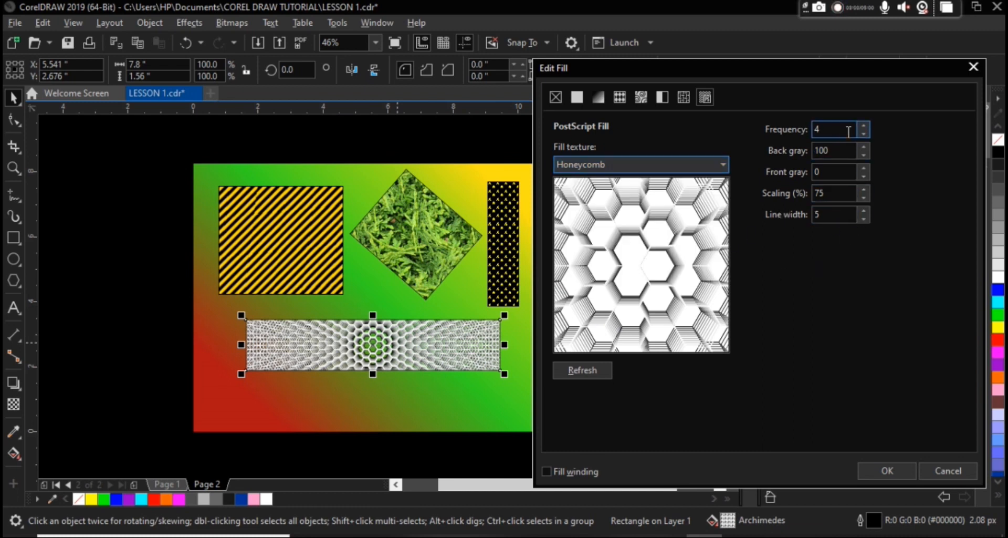
Step: Try higher frequencies for the honeycomb pattern, then set its frequency to 2
click(864, 126)
click(864, 126)
click(864, 126)
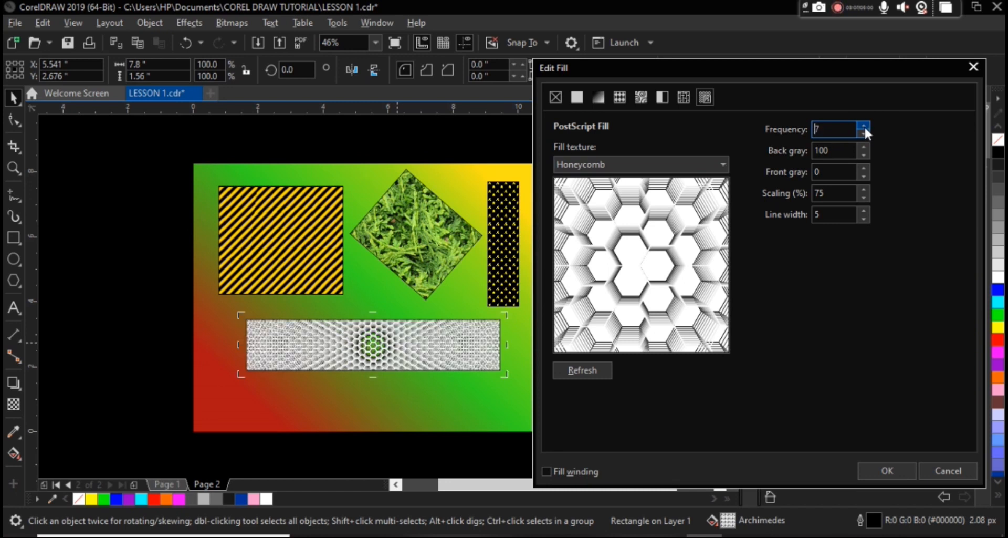
click(865, 125)
click(864, 125)
click(864, 125)
click(864, 125)
click(863, 133)
click(863, 132)
click(863, 133)
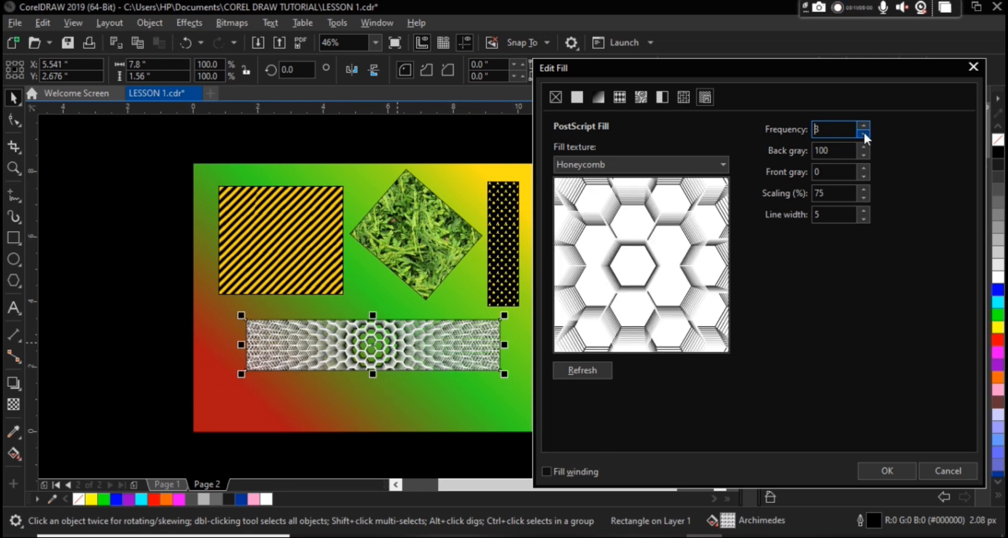
click(863, 132)
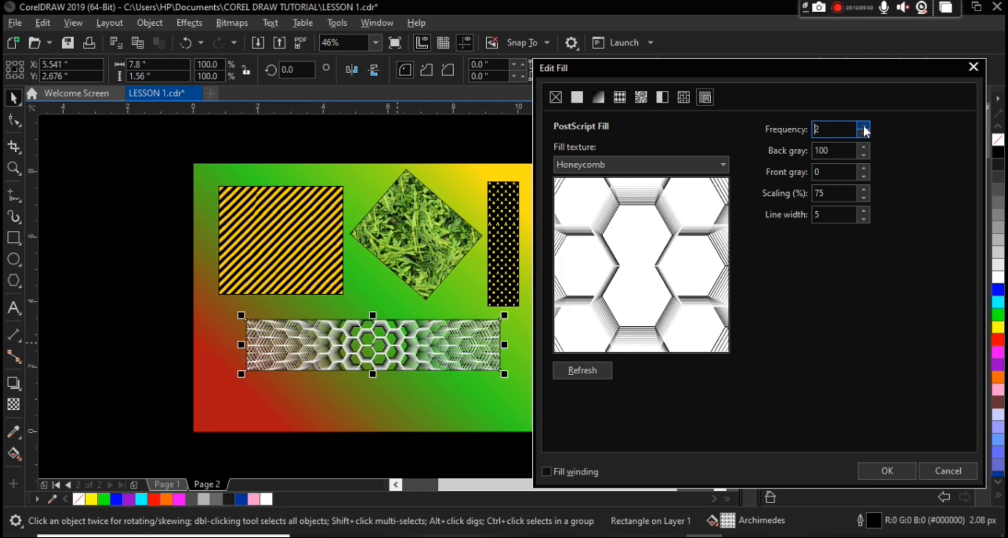
Step: Set the honeycomb's front gray to 20 and back gray to 97, and apply the fill
click(864, 168)
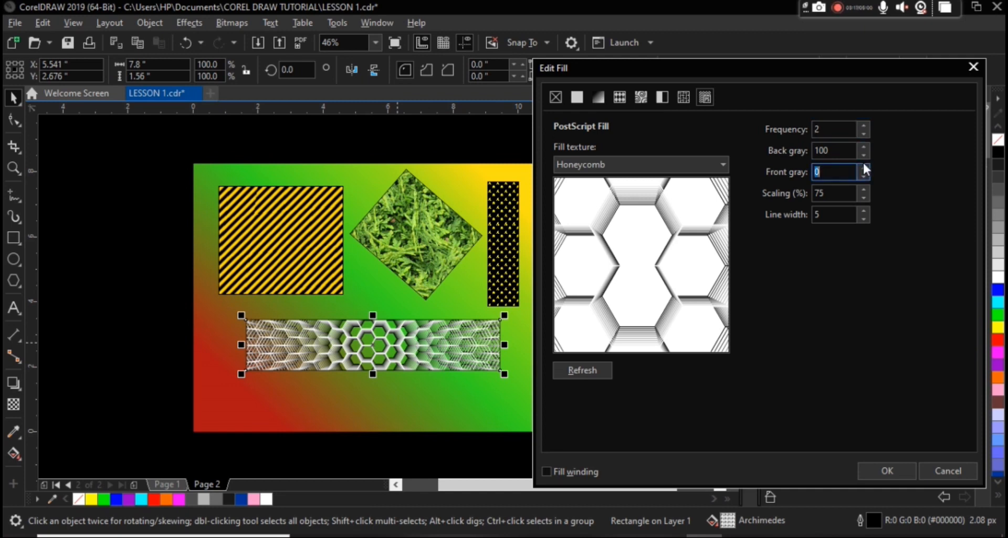
click(864, 168)
click(864, 168)
click(864, 168)
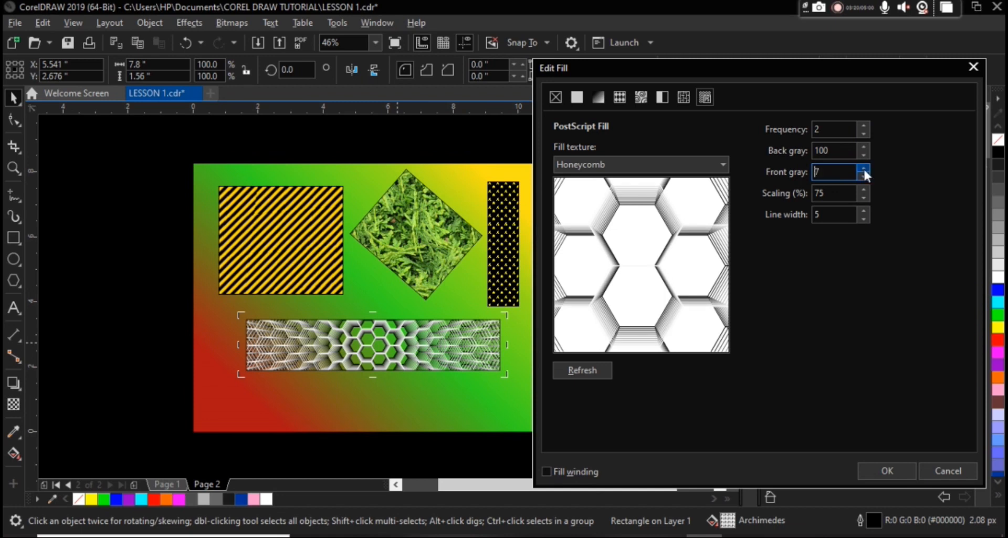
drag(864, 168, 863, 168)
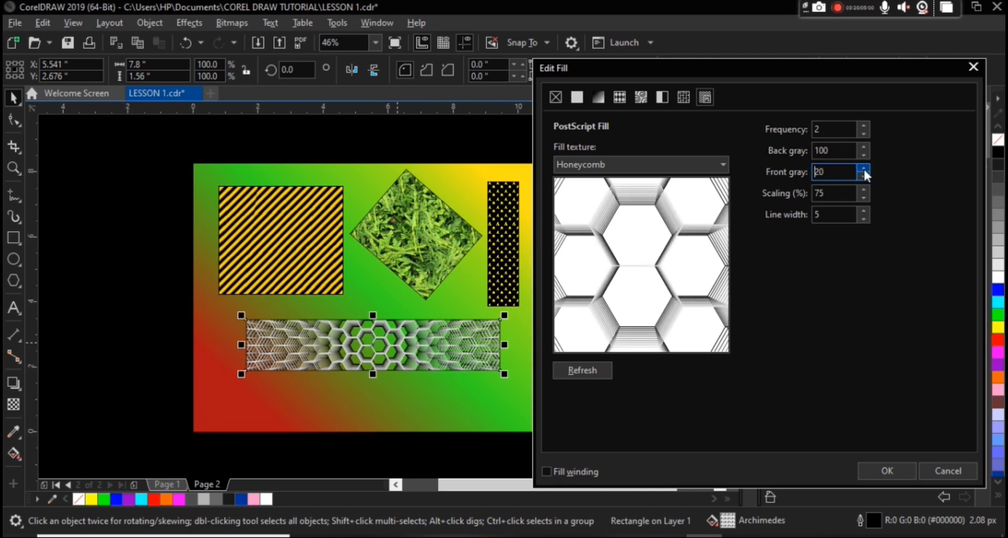
click(864, 153)
click(864, 154)
click(863, 154)
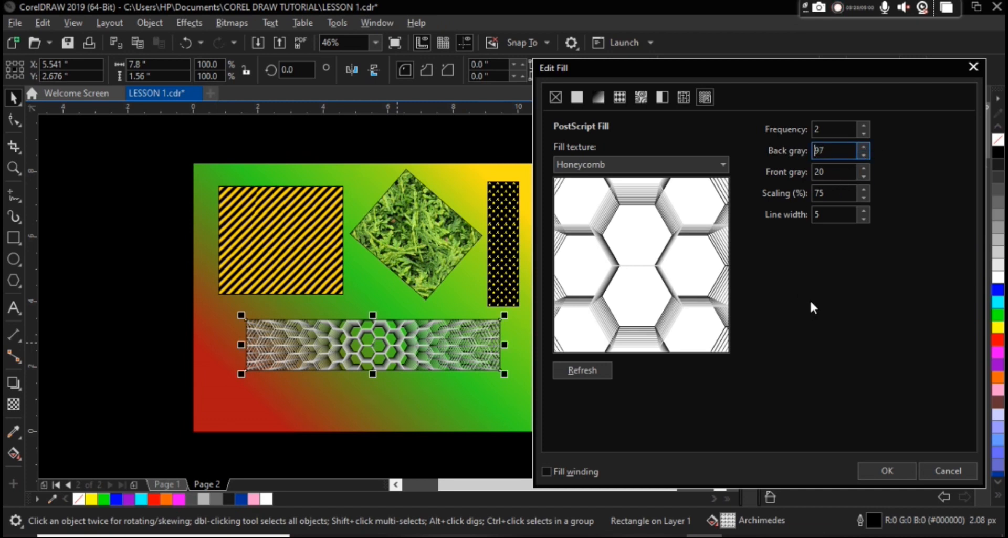
click(868, 463)
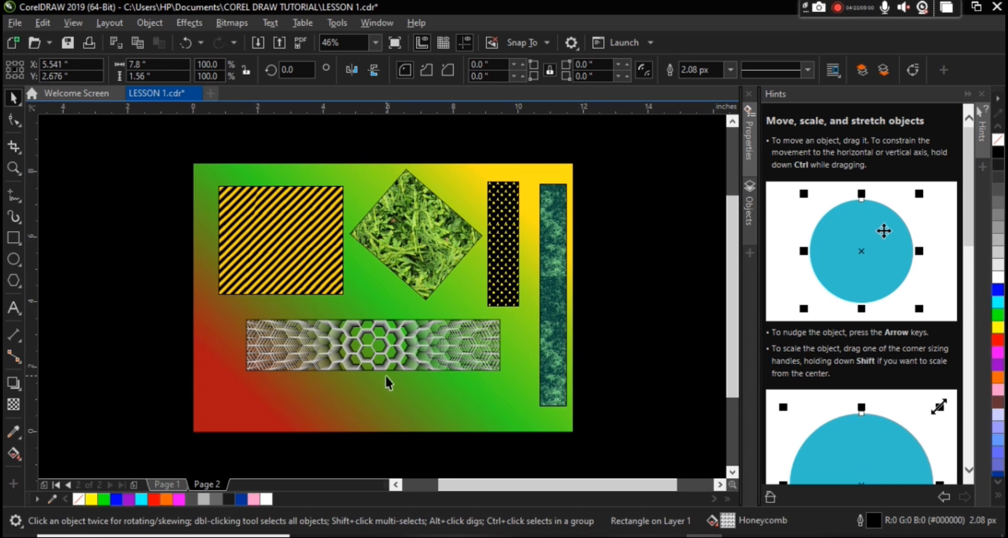
Step: Select the background and each filled rectangle in turn to review their fill types
click(360, 390)
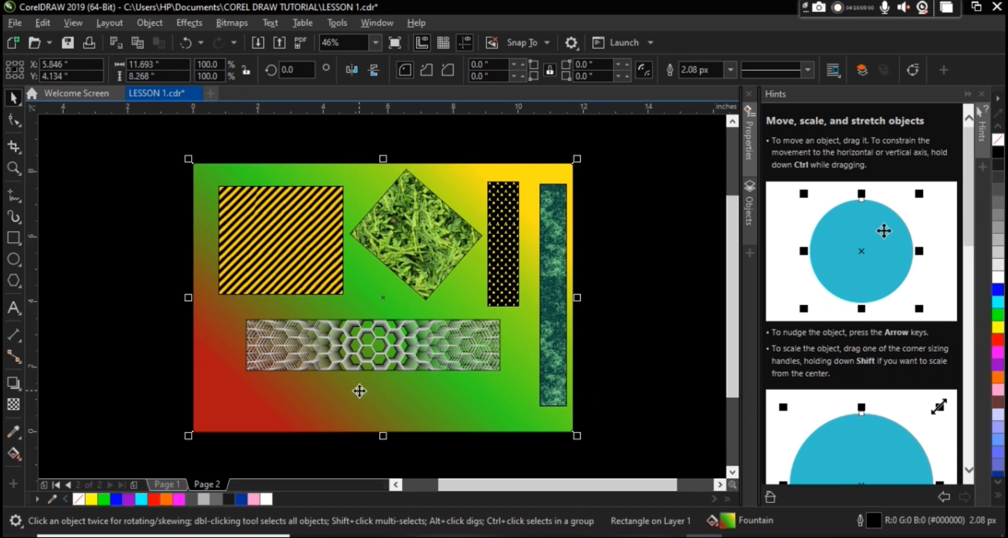
click(411, 244)
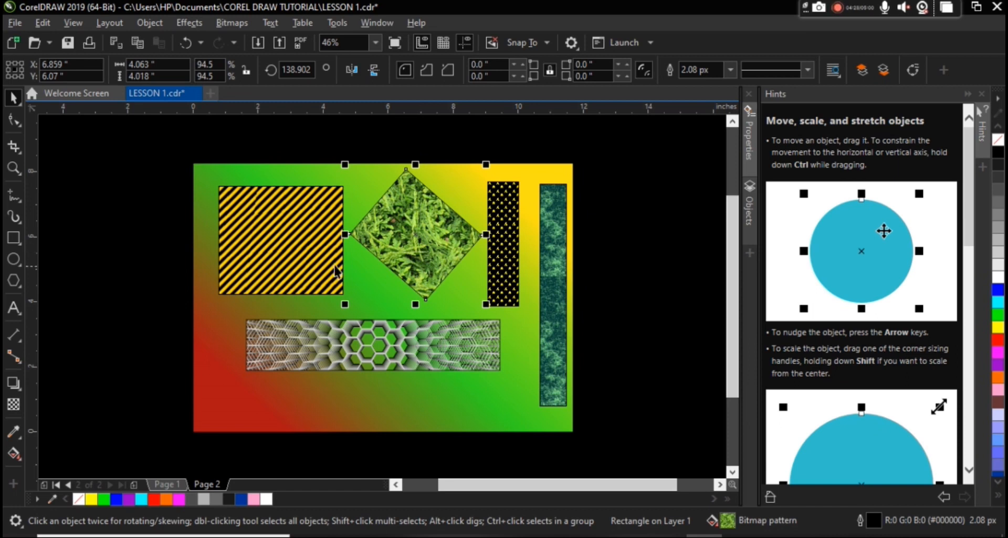
click(274, 253)
click(359, 361)
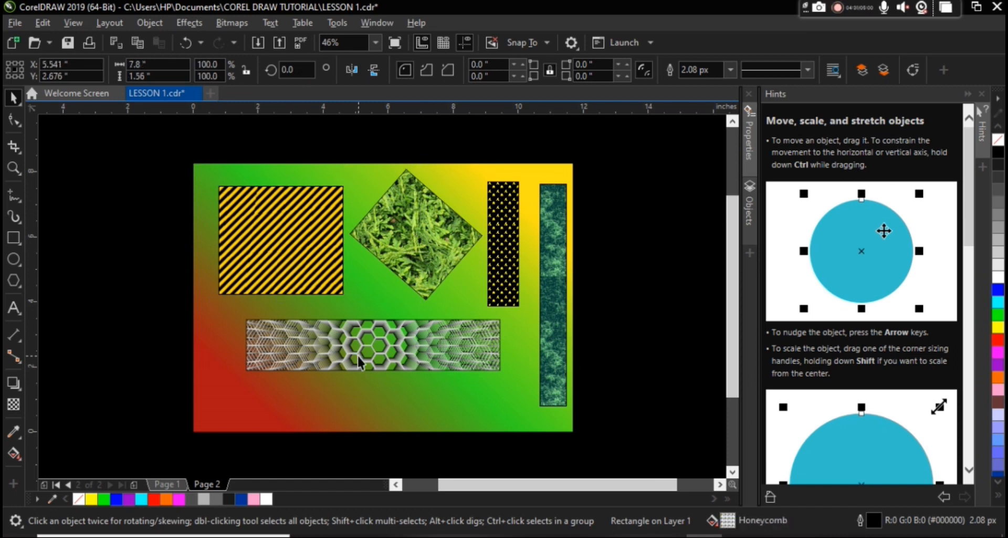
click(494, 286)
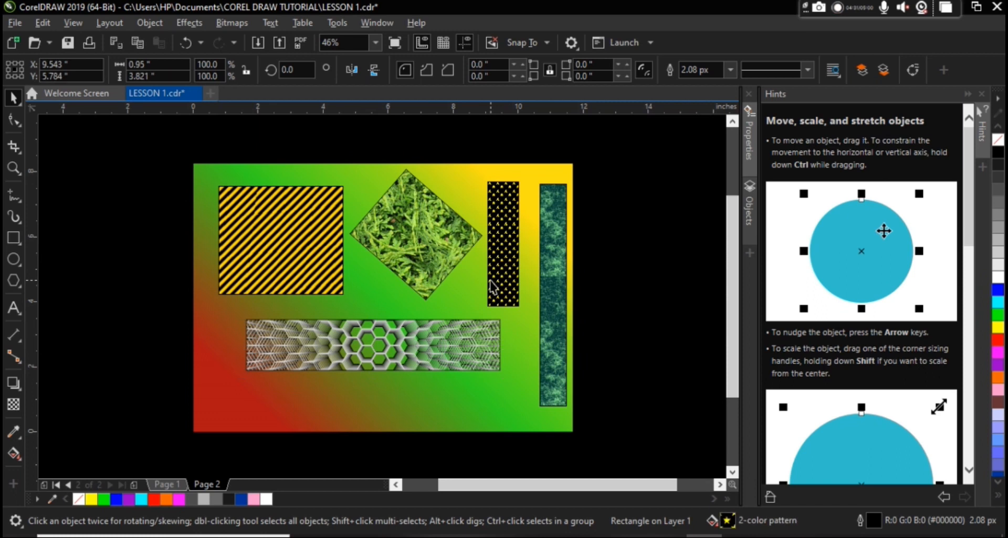
click(555, 330)
click(470, 405)
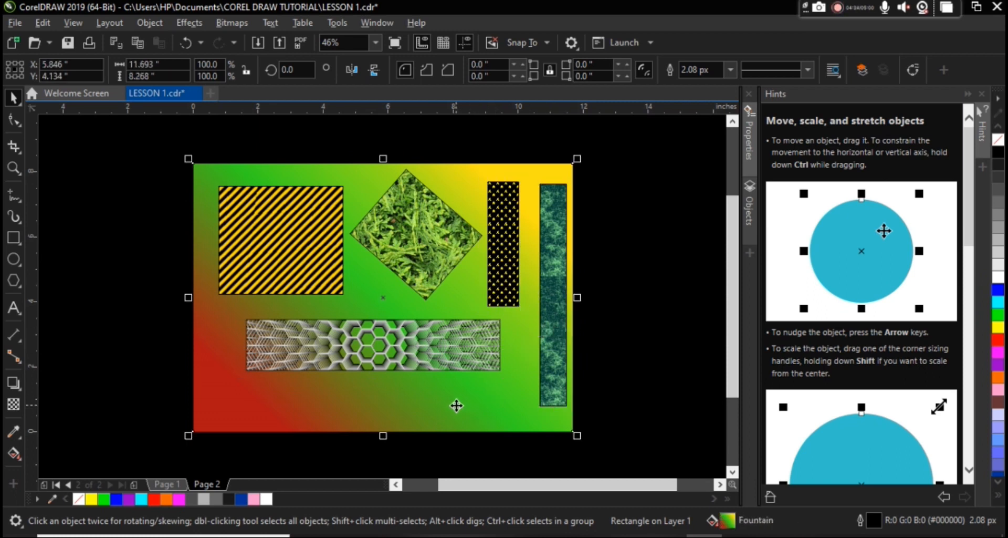